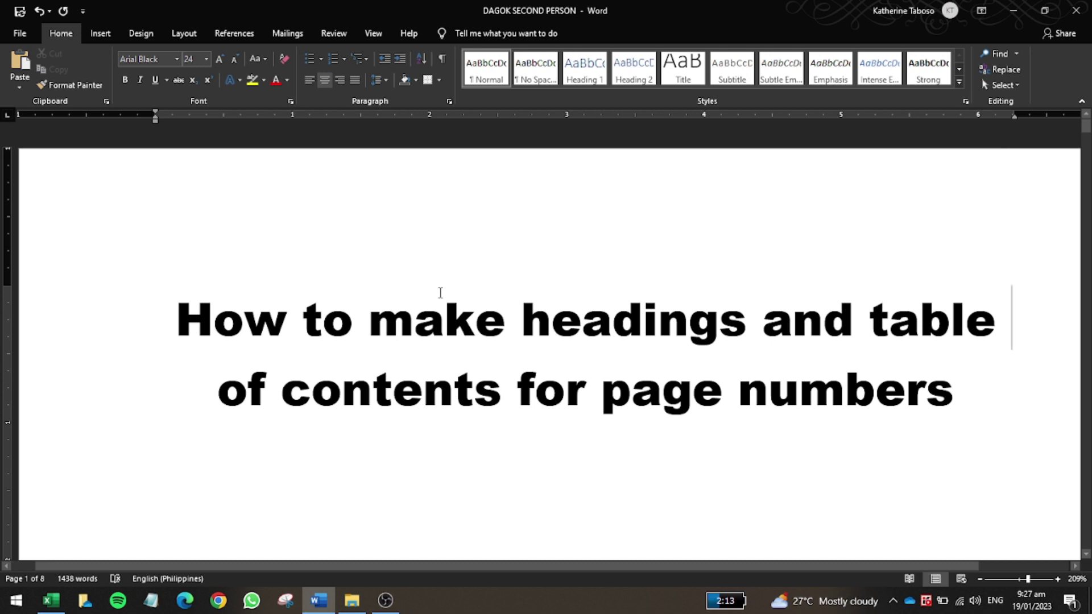
Highlight the words 'headings', 'table of contents' and 'page numbers' in the title
double_click(575, 332)
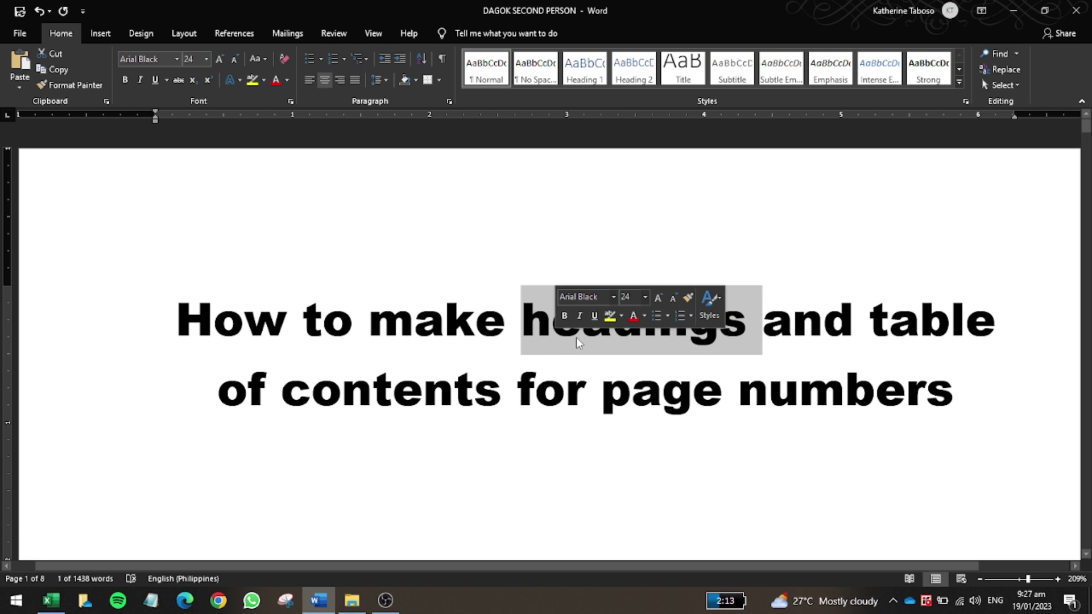
left_click(913, 341)
left_click_drag(882, 335, 453, 398)
left_click_drag(642, 418, 912, 405)
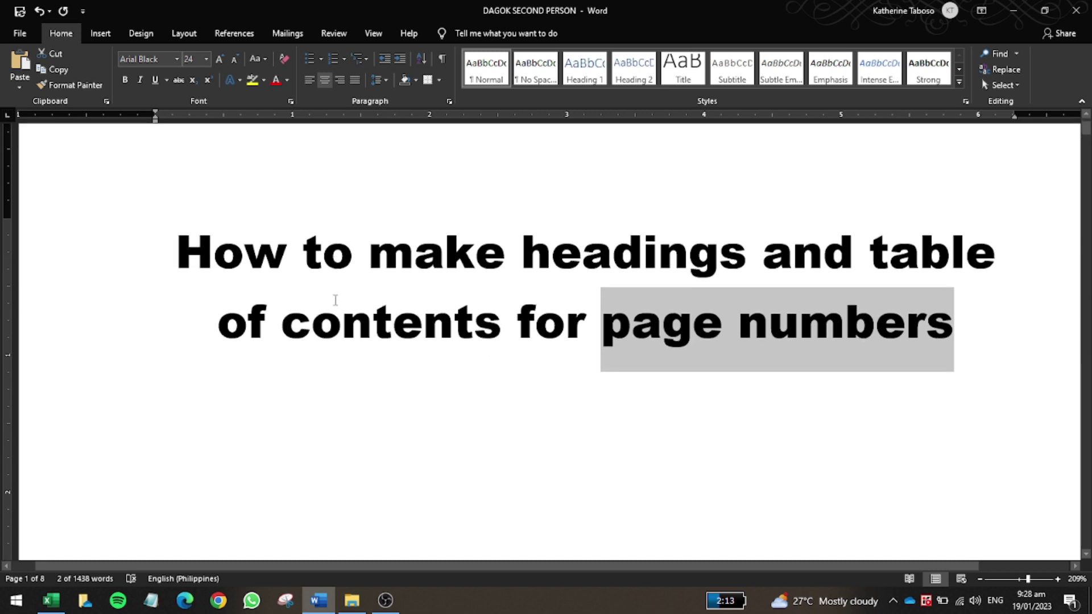
scroll(398, 310, "down", 1)
left_click(721, 330)
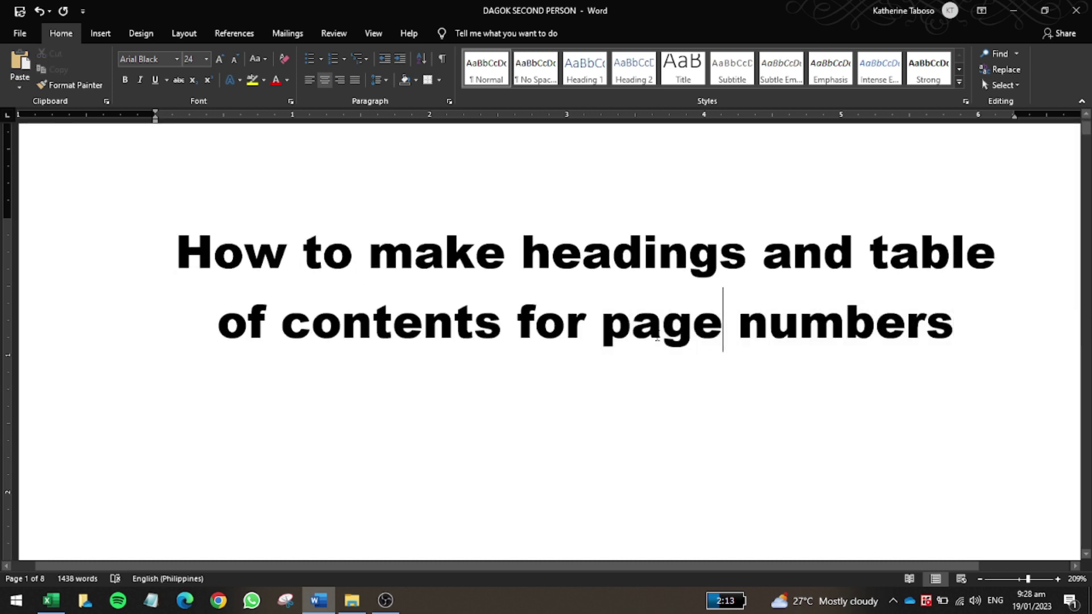
Add a numbered item '1. To insert the page numbers' below the title
scroll(591, 313, "down", 1)
scroll(412, 303, "up", 2)
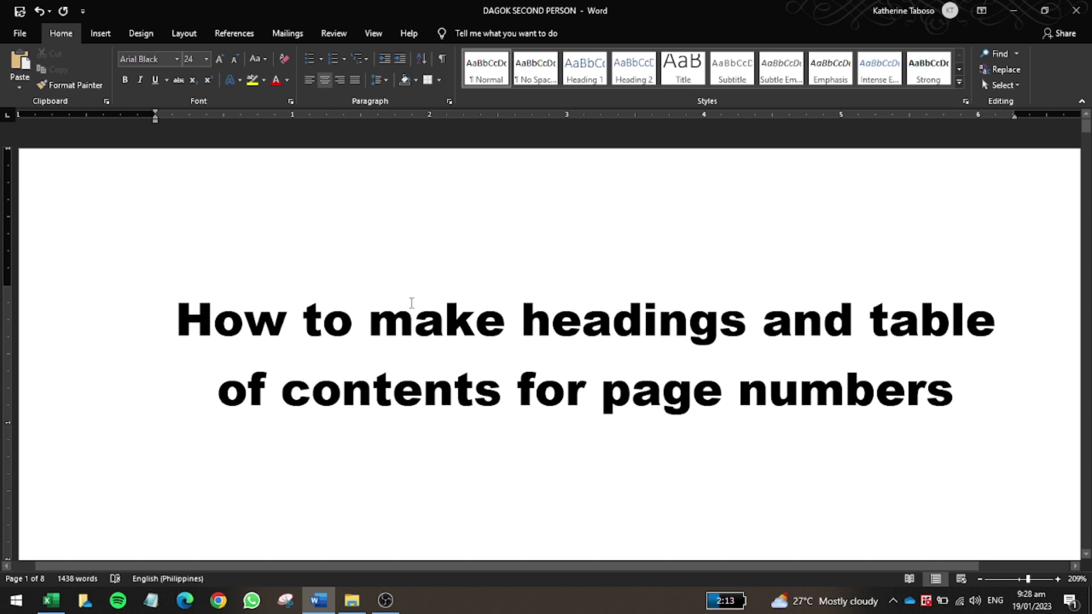
scroll(682, 330, "down", 1)
left_click(981, 320)
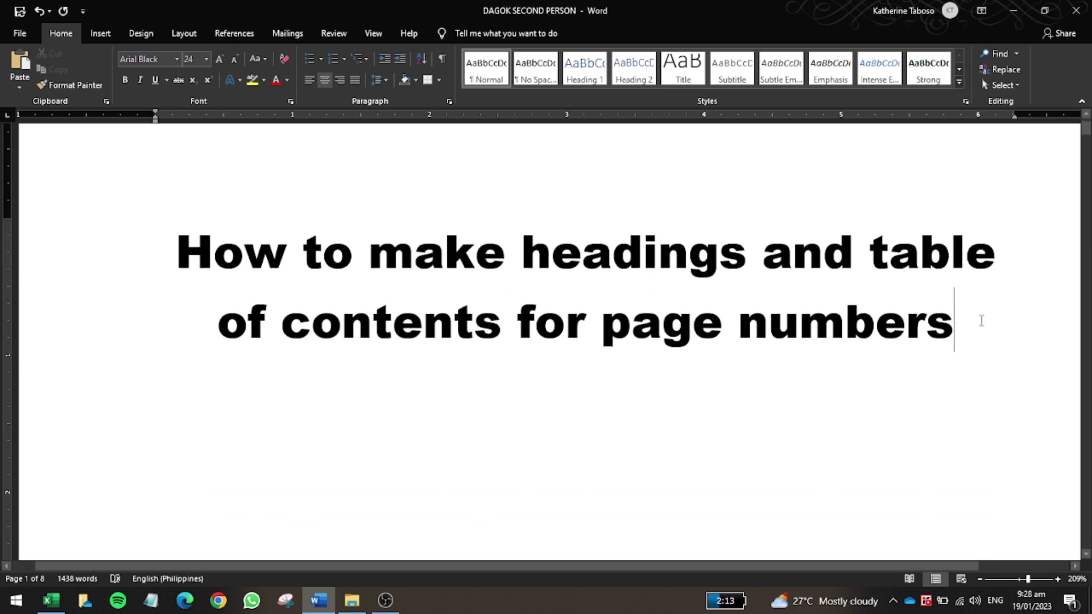
type("\\")
key("BackSpace")
key("Return")
type("1. To insert the page numb")
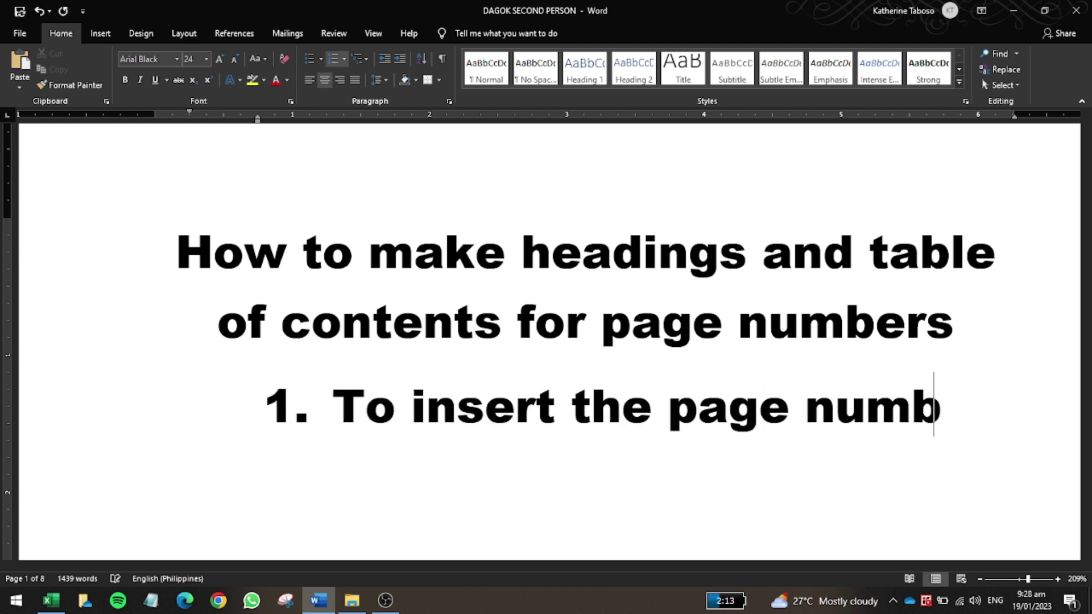
type("ers")
Scroll down to the DAGOK story and start selecting from its title
left_click(360, 375)
scroll(212, 171, "down", 5)
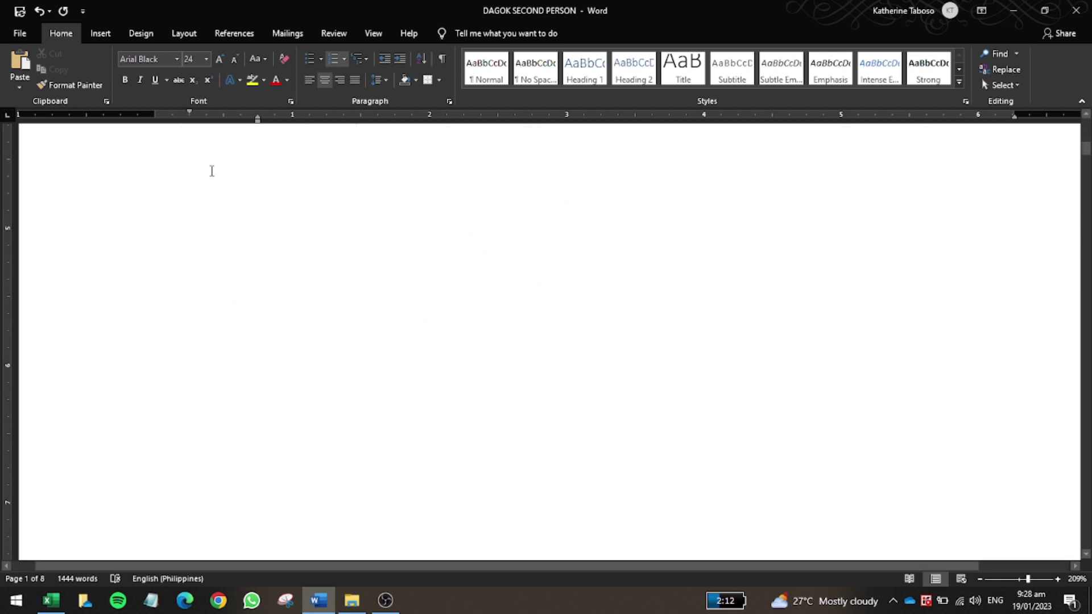
scroll(470, 255, "down", 5, "ctrl")
scroll(366, 189, "up", 5)
scroll(398, 238, "down", 5)
scroll(437, 280, "down", 3)
scroll(437, 279, "down", 6)
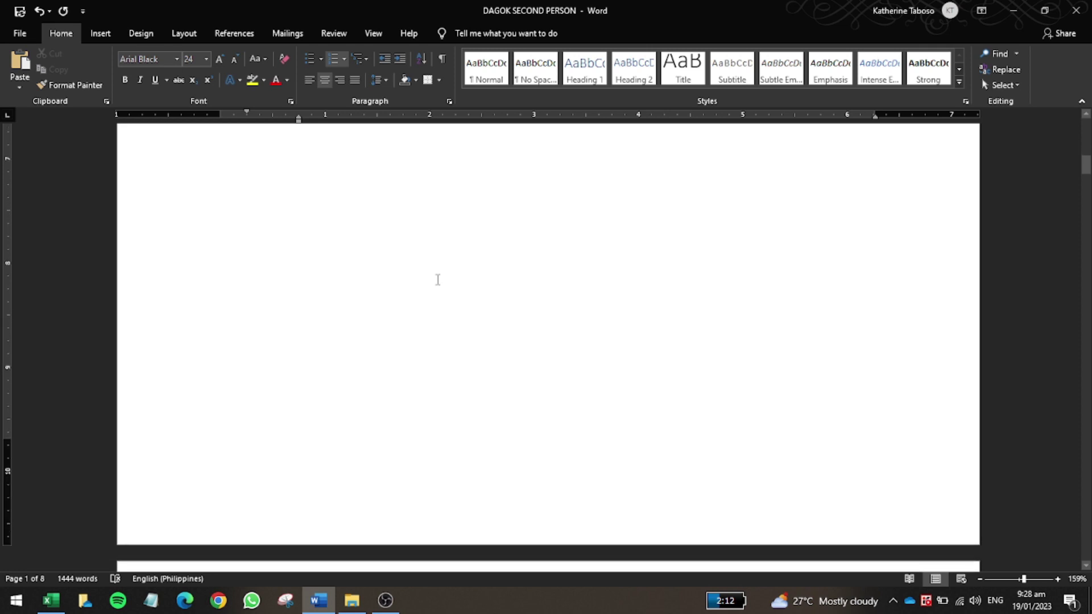
scroll(432, 285, "down", 8)
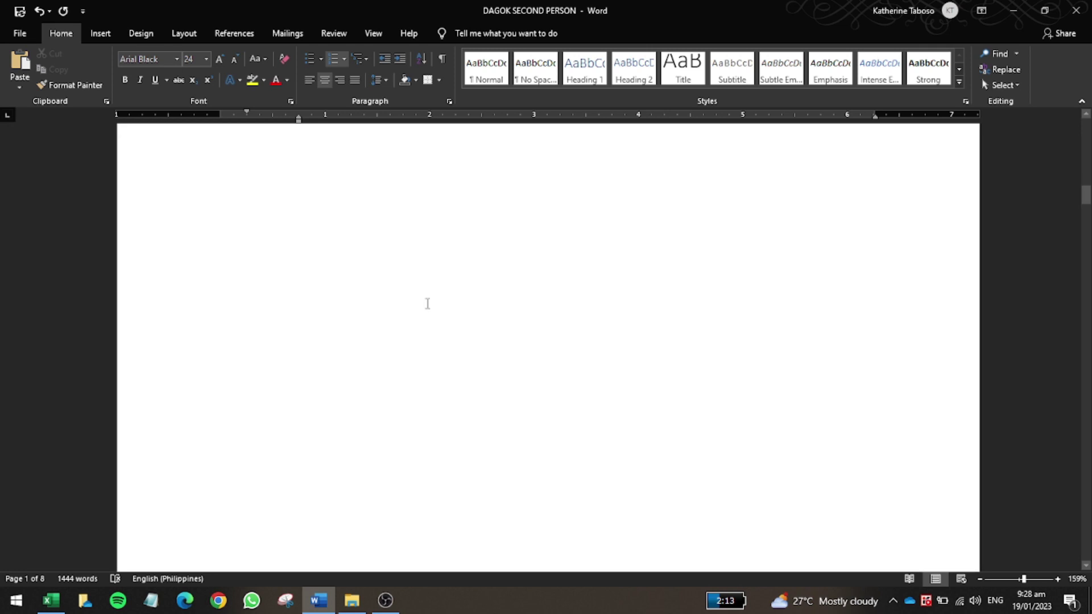
scroll(438, 317, "down", 4, "ctrl")
scroll(438, 322, "down", 4)
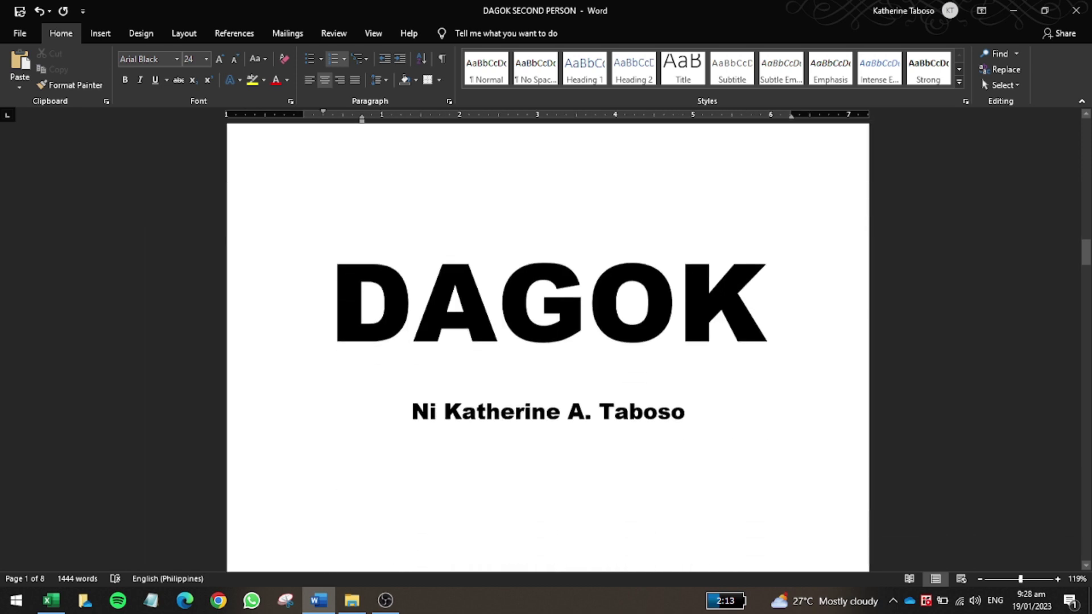
double_click(256, 371)
scroll(256, 370, "down", 4)
scroll(257, 370, "down", 20)
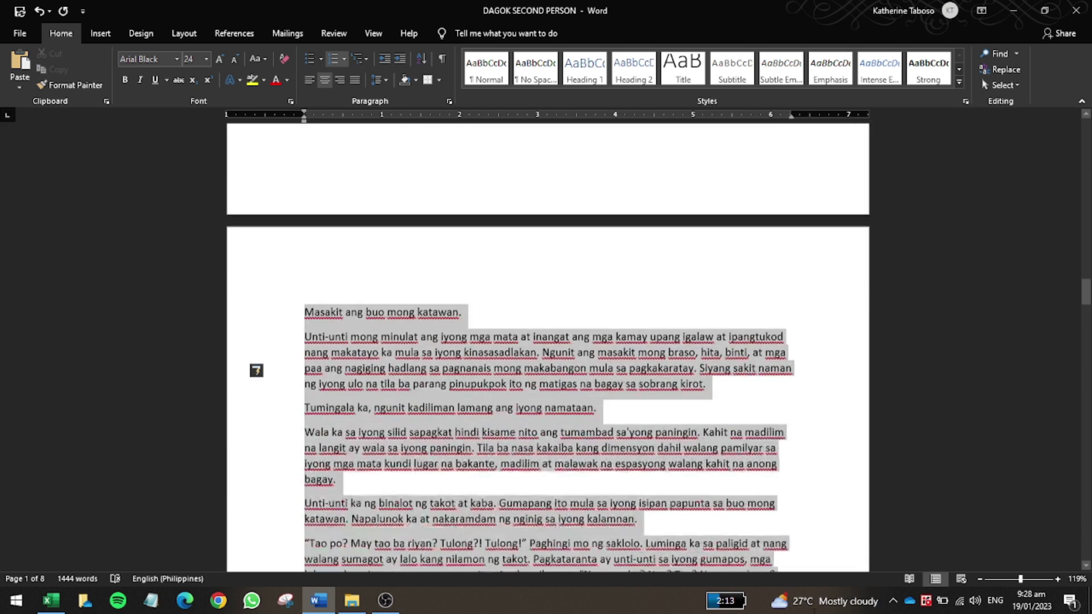
scroll(787, 511, "down", 10)
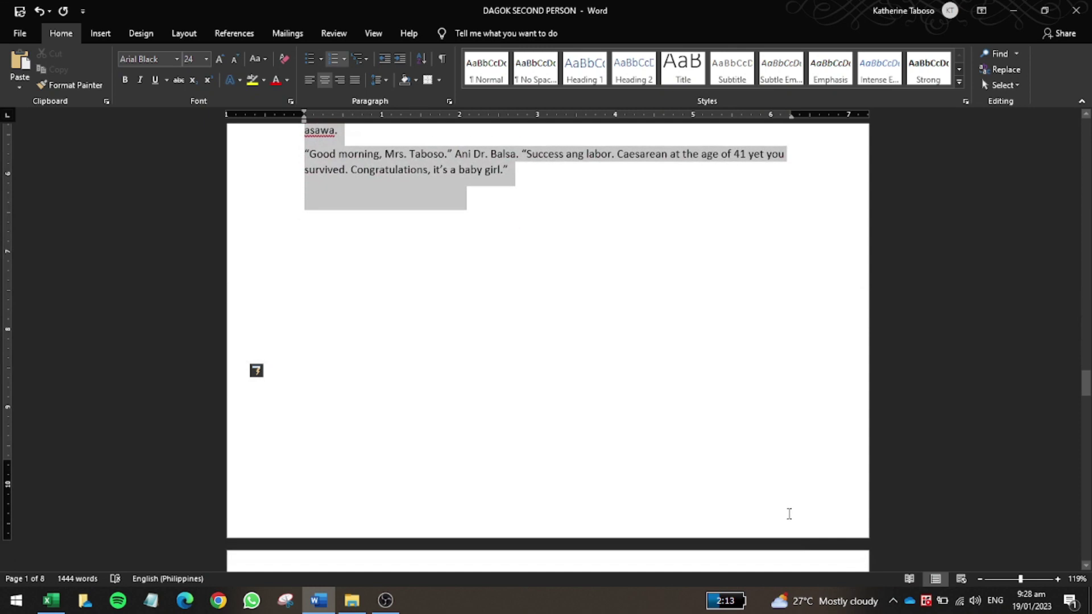
scroll(717, 203, "up", 12)
Select the DAGOK story from its title through the third-person section and copy it
left_click(716, 203)
left_click_drag(716, 203, 629, 321)
scroll(633, 280, "up", 10)
scroll(627, 312, "up", 15)
left_click(629, 321)
scroll(654, 407, "down", 5)
scroll(656, 385, "up", 6)
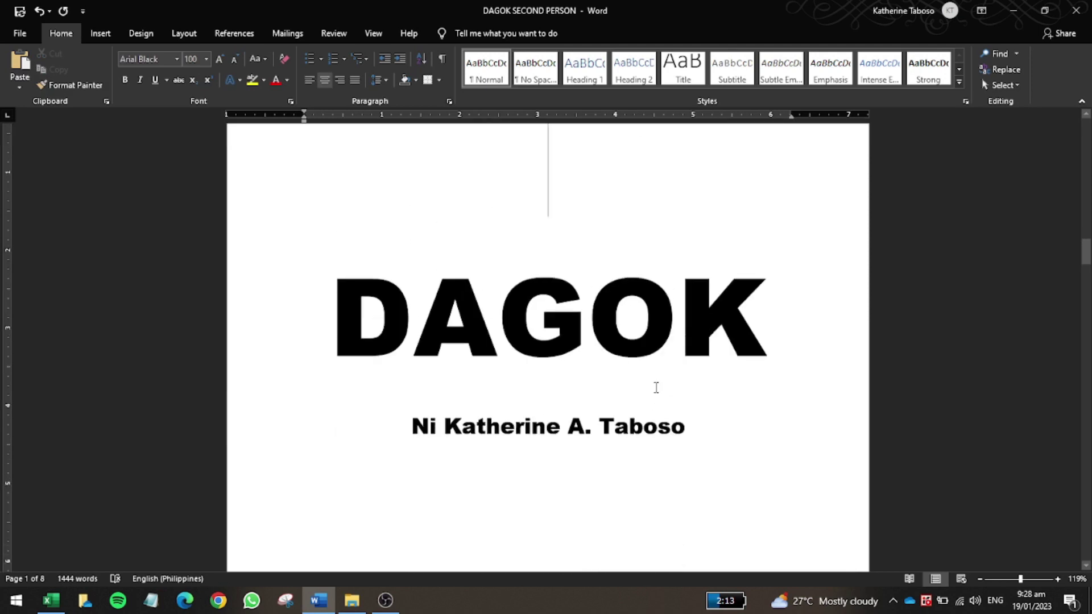
key("shift+Down")
key("shift+Down")
key("shift+Down")
key("shift+Down")
key("shift+Down")
key("shift+Down")
key("shift+Down")
key("shift+Down")
key("shift+Down")
key("shift+Down")
key("shift+Down")
key("shift+Down")
key("shift+Down")
key("shift+Down")
key("shift+Down")
key("shift+Down")
key("shift+Down")
key("shift+Down")
key("shift+Down")
key("shift+Down")
key("shift+Down")
key("shift+Down")
key("shift+Down")
key("shift+Down")
key("shift+Down")
key("shift+Down")
key("shift+Down")
key("shift+Down")
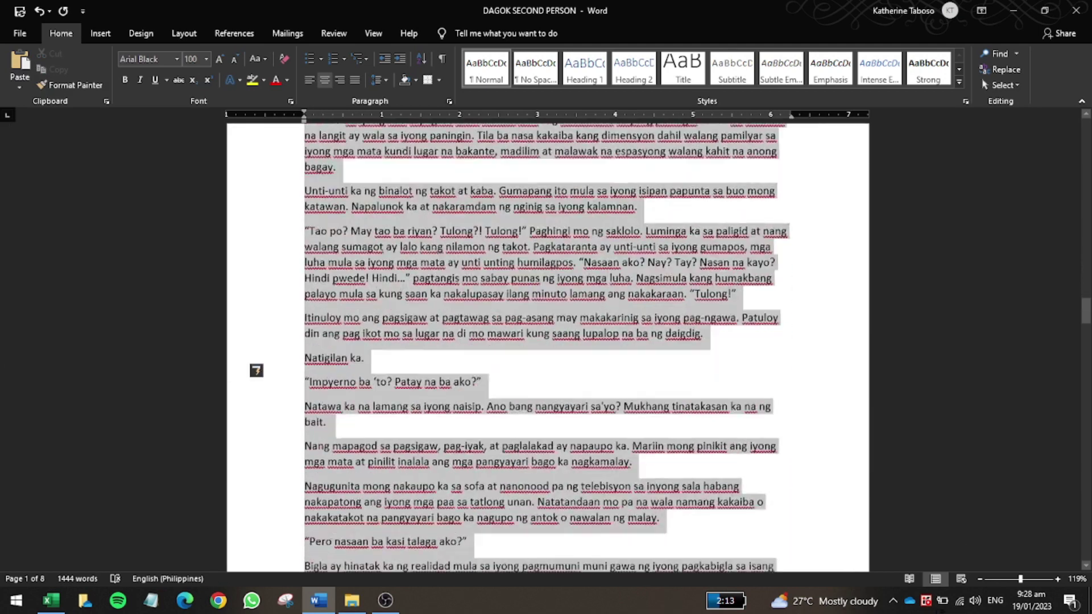
key("shift+Down")
key("shift+Down")
key("shift+Down")
key("shift+Down")
key("shift+Down")
key("shift+Down")
key("shift+Down")
key("shift+Down")
key("shift+Down")
key("shift+Down")
key("shift+Down")
key("shift+Down")
key("shift+Down")
key("shift+Down")
key("shift+Down")
key("shift+Down")
key("shift+Down")
key("shift+Down")
key("shift+Down")
key("shift+Down")
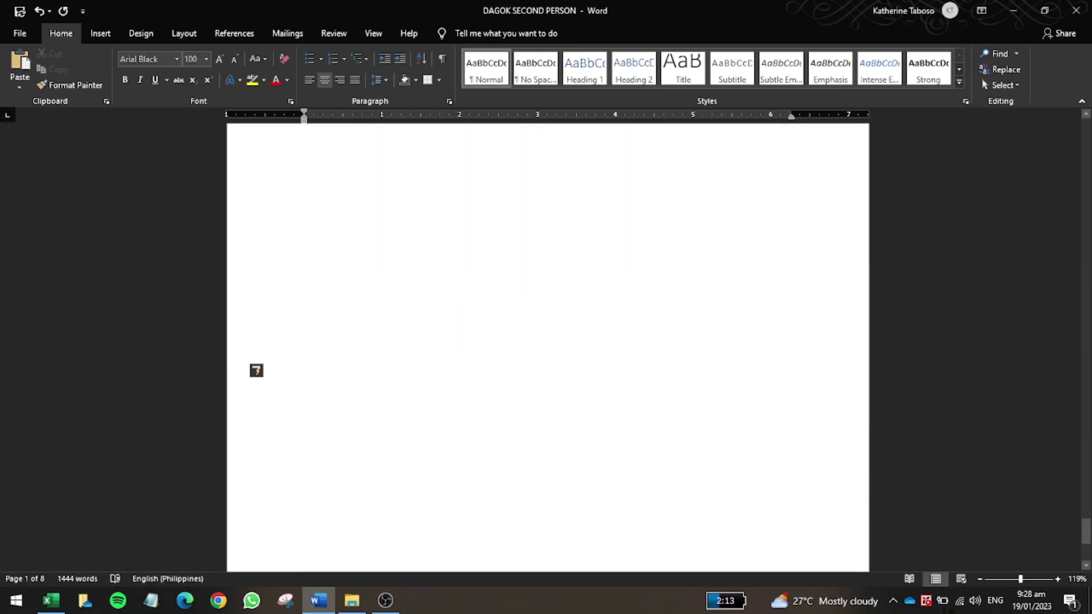
Paste the copied DAGOK story into the empty Document3 and go back to its title page
key("alt+Tab")
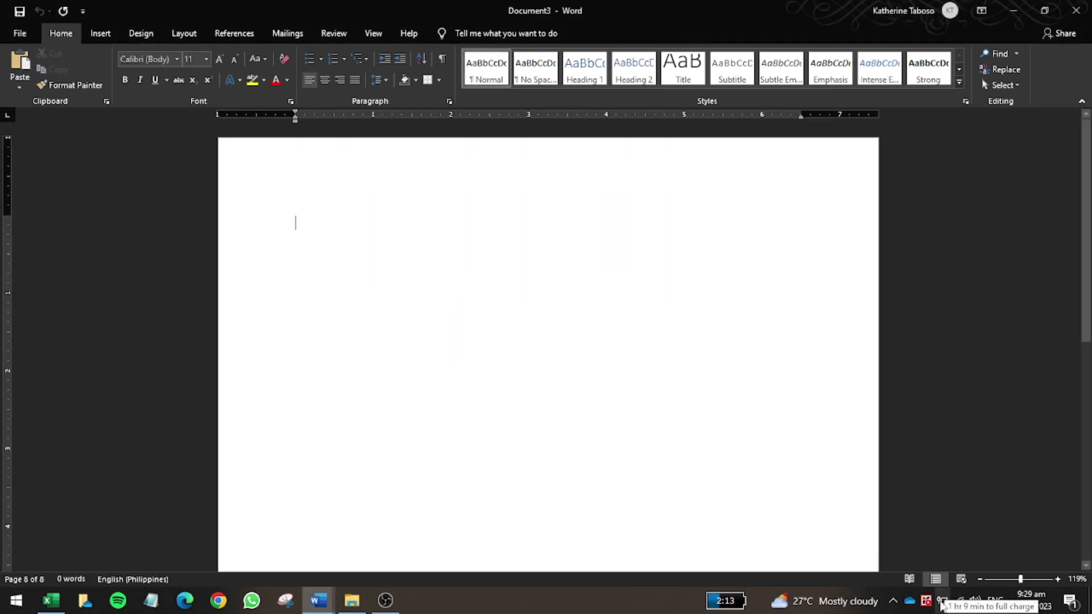
key("ctrl+v")
left_click_drag(1085, 481, 1047, 138)
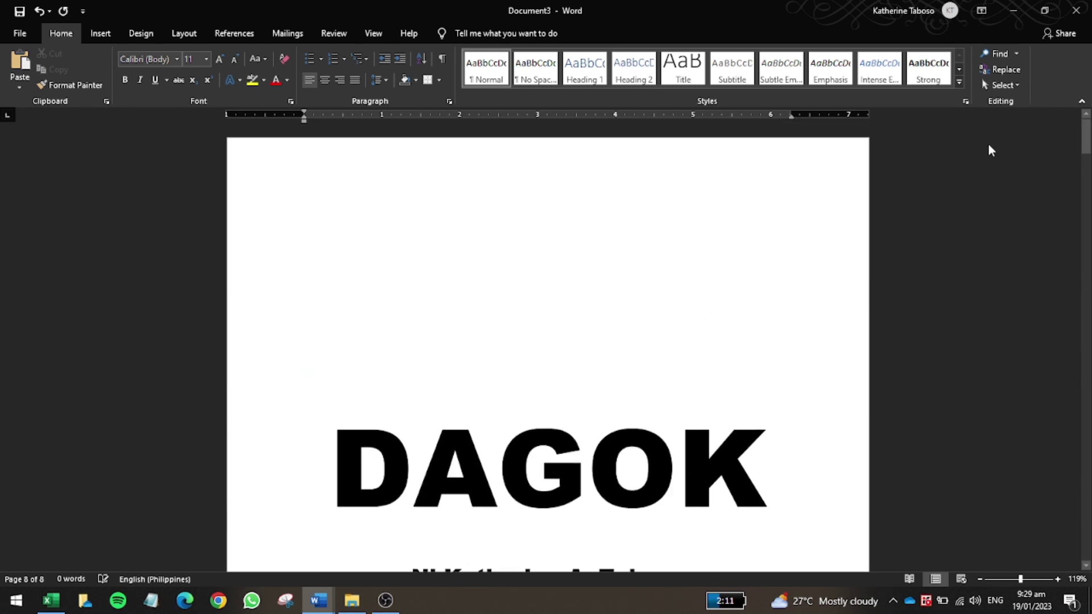
left_click(607, 302)
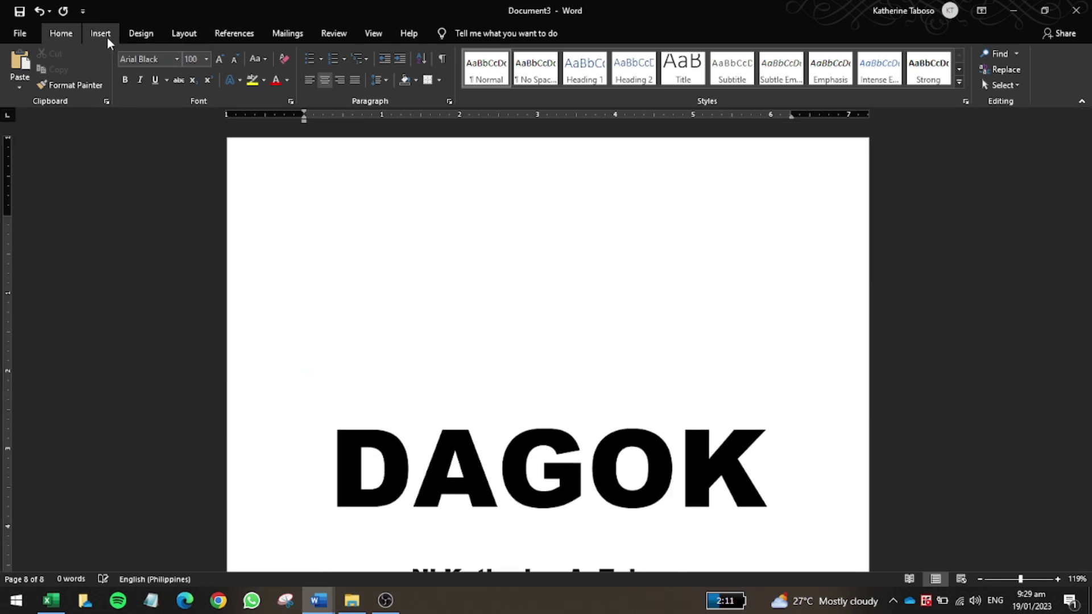
left_click(91, 36)
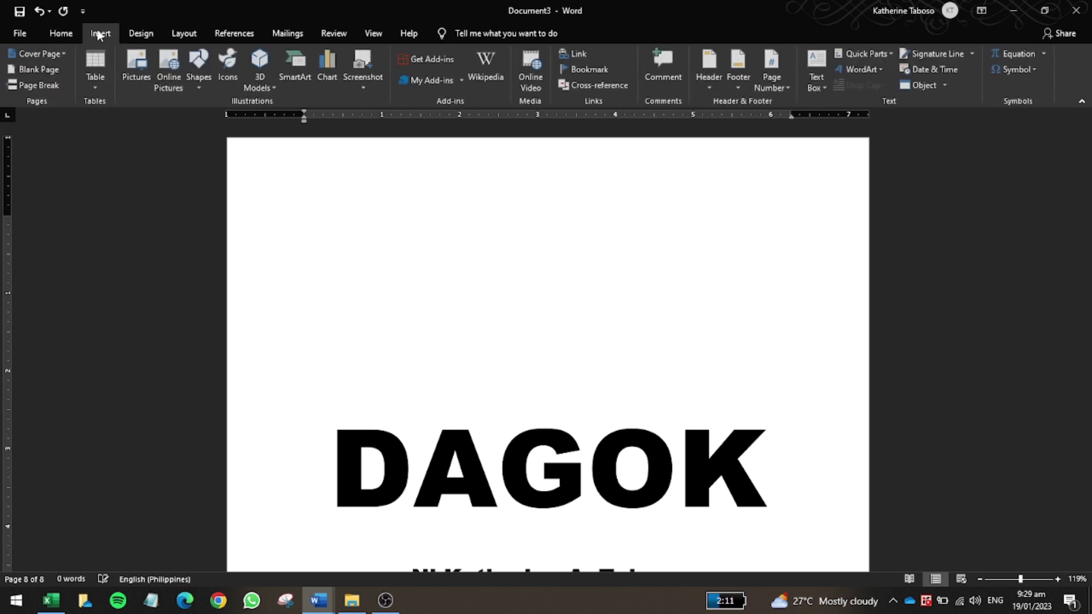
Open Page Number and browse the Top of Page, Page Margins and Bottom of Page galleries
left_click(772, 86)
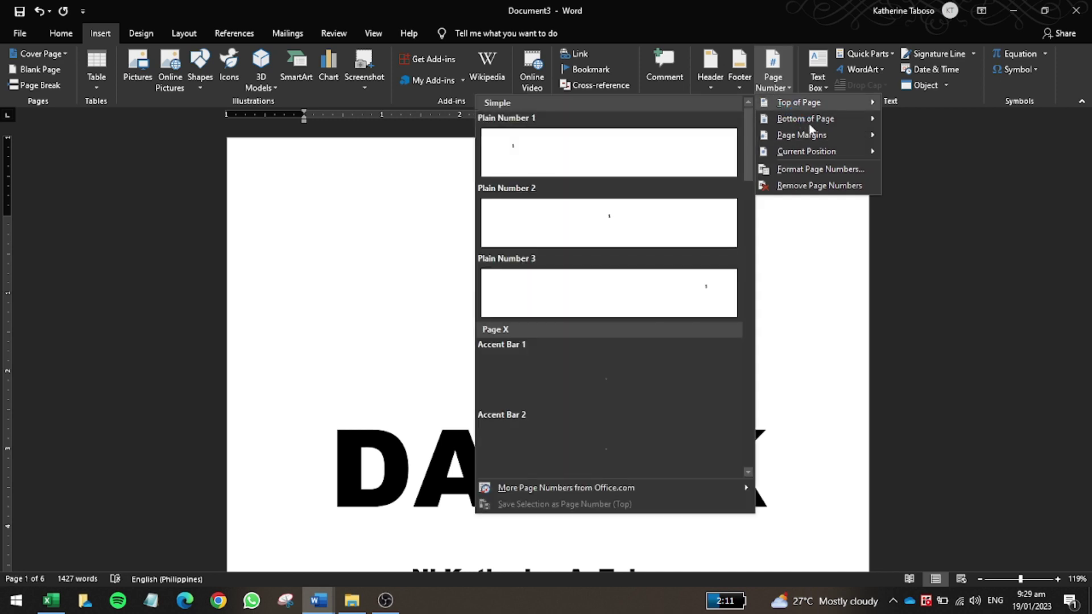
mouse_move(808, 133)
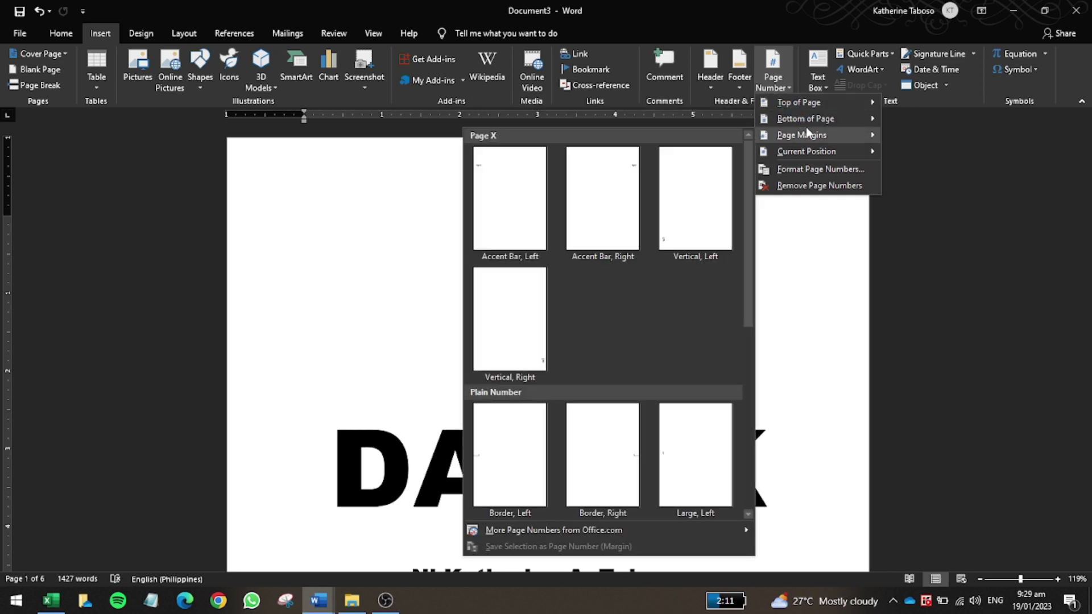
mouse_move(817, 104)
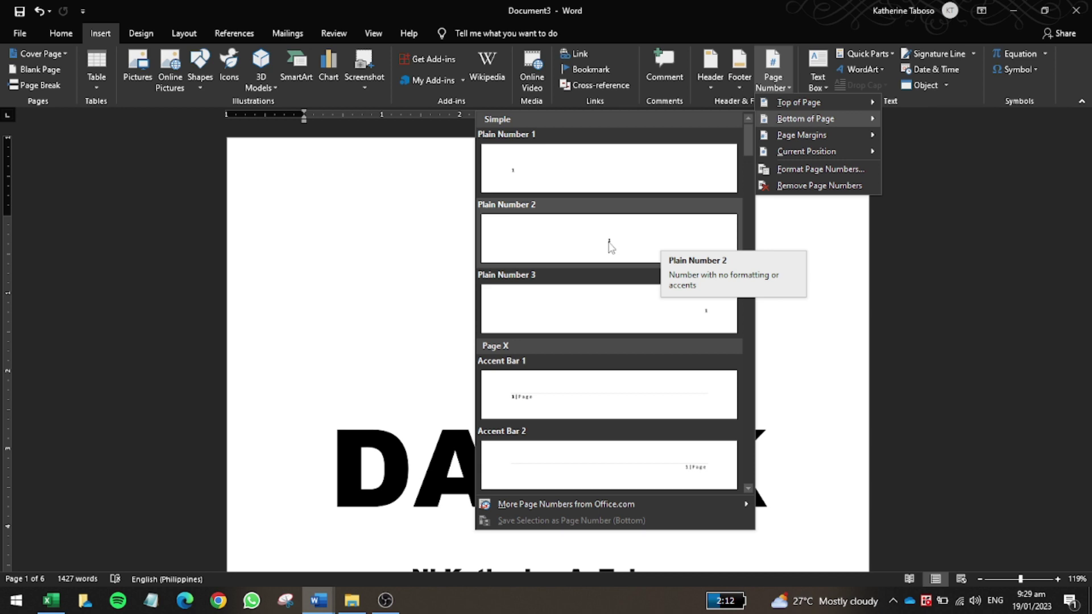
Insert Plain Number 2 page numbers centred at the bottom of every page
left_click(609, 247)
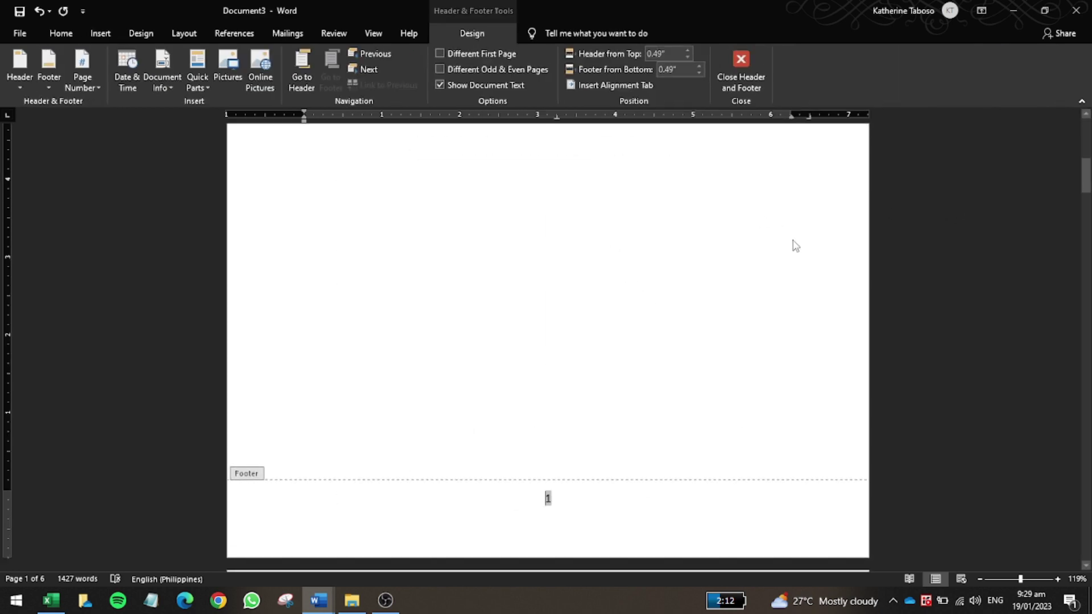
scroll(795, 245, "down", 12)
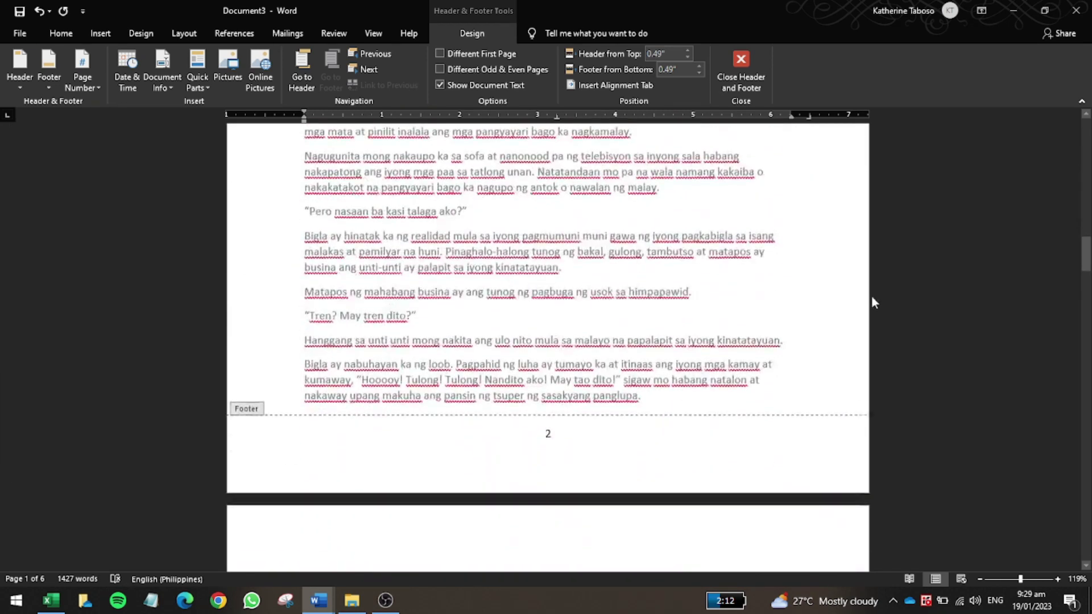
scroll(853, 293, "down", 6)
scroll(850, 292, "down", 8)
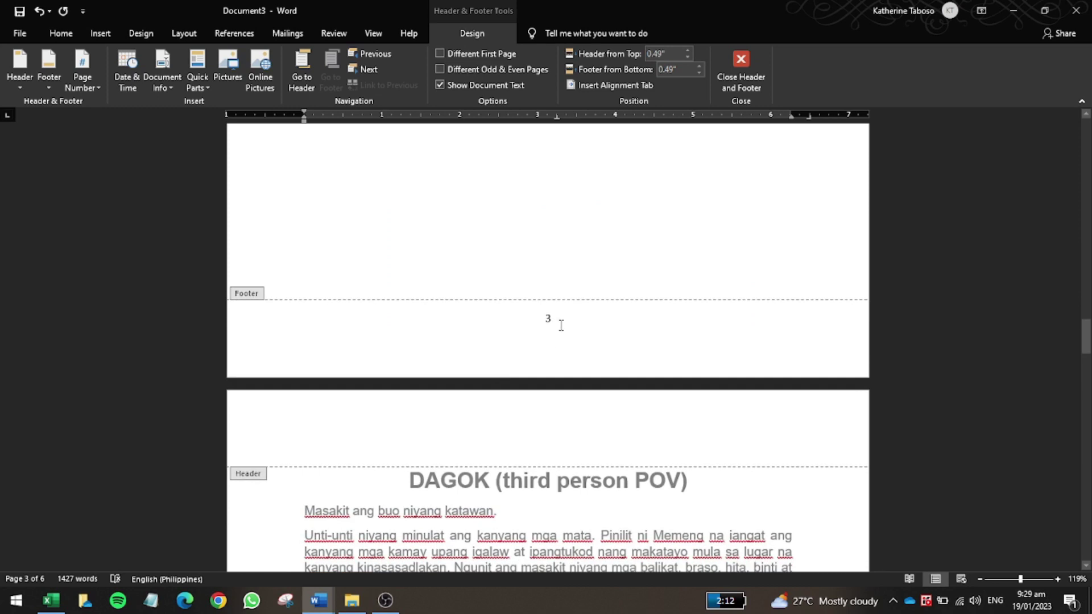
left_click_drag(1086, 336, 1086, 190)
Format the footer page number in red Arial Black
double_click(548, 302)
left_click(59, 34)
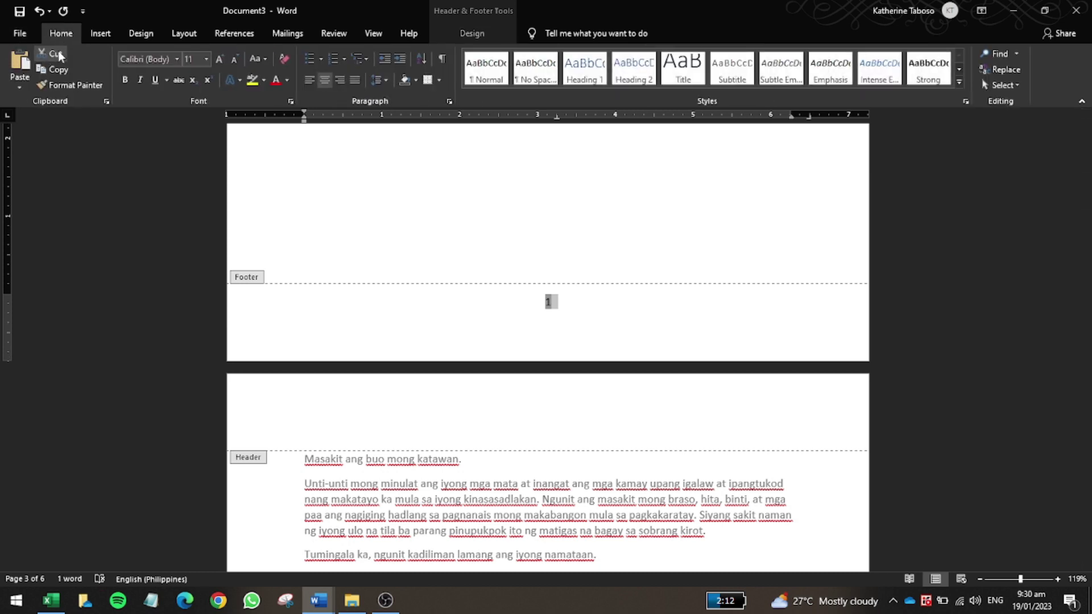
left_click(164, 60)
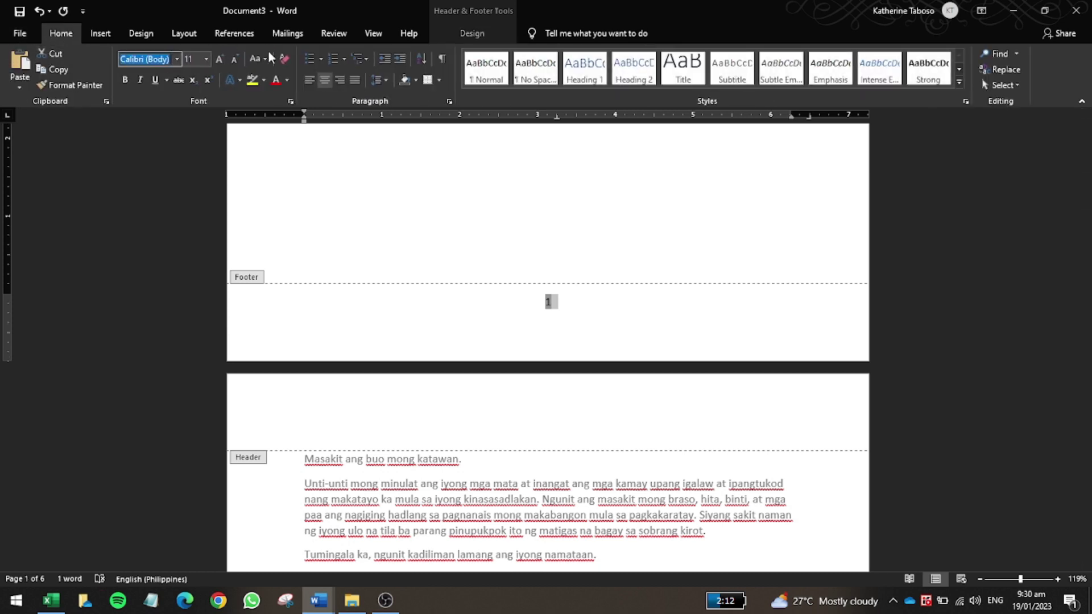
type("Arial Black")
key("Return")
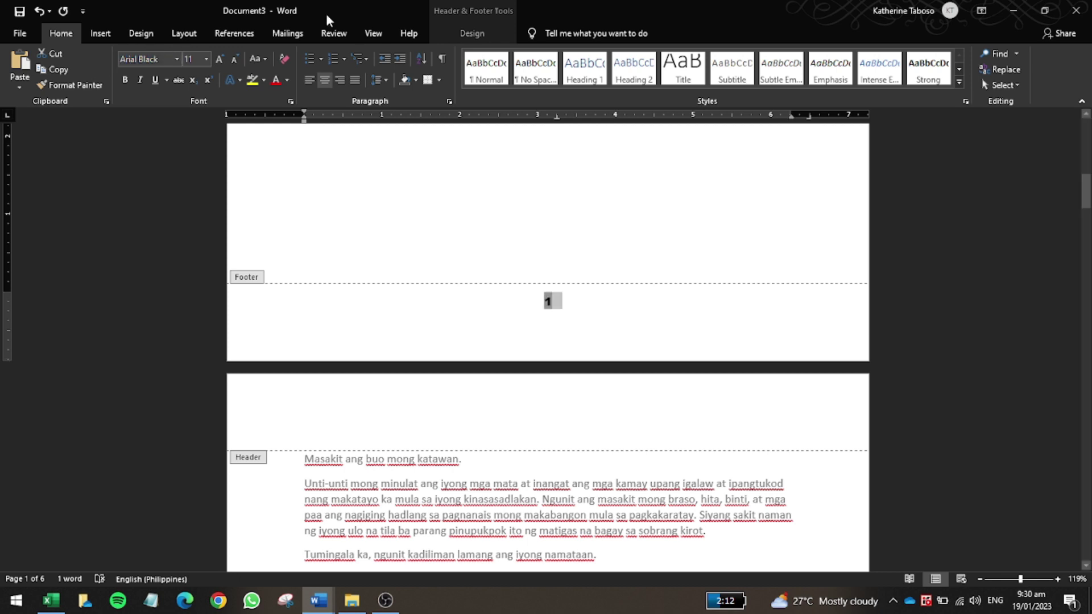
left_click(286, 80)
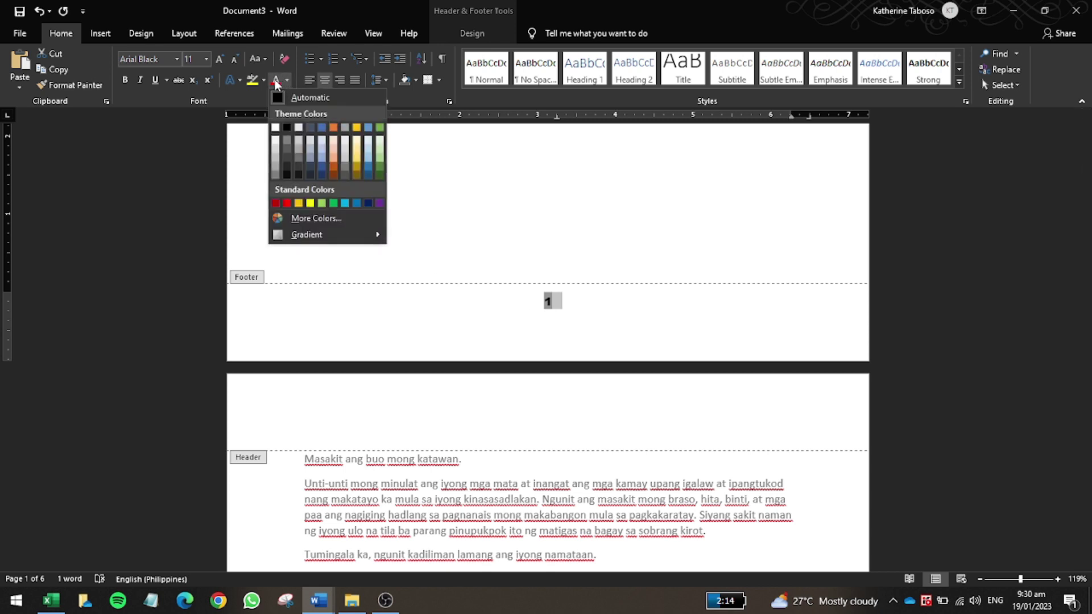
left_click(288, 202)
left_click(643, 321)
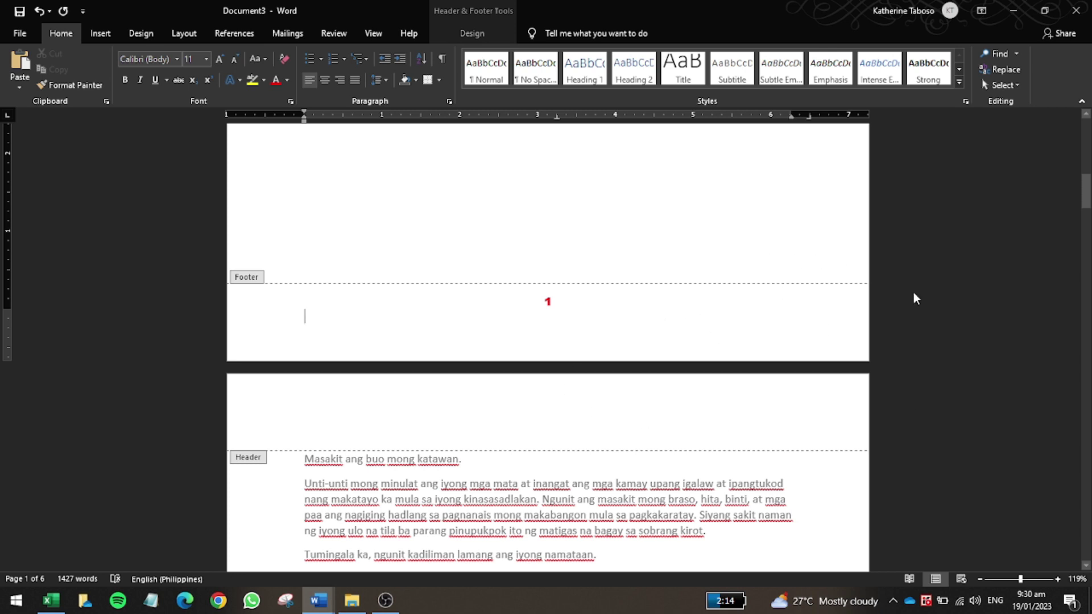
scroll(911, 284, "up", 10)
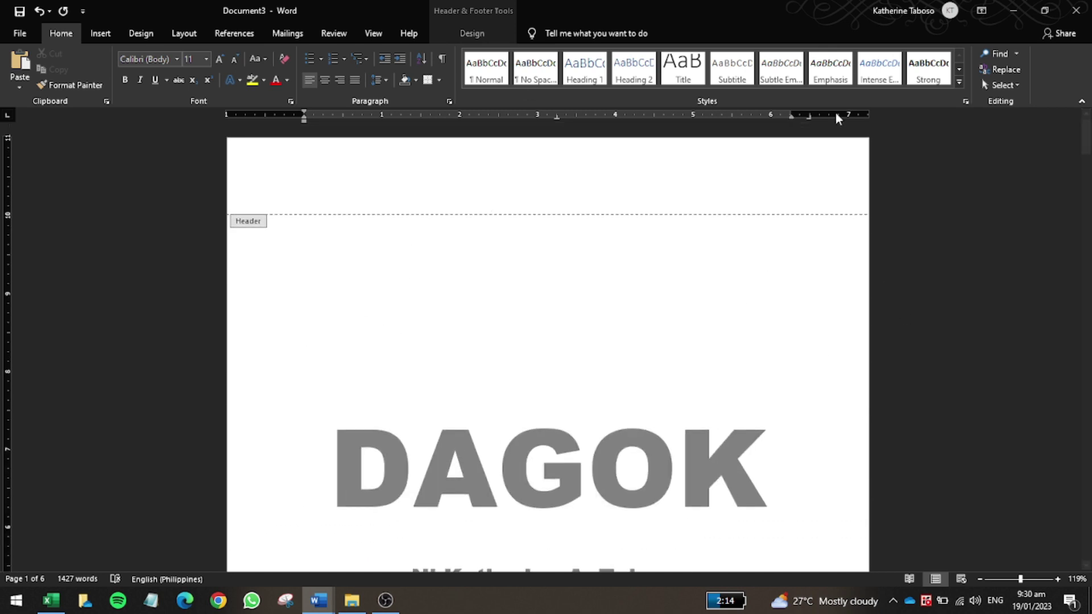
Leave footer editing and scroll through Document3's numbered pages
double_click(514, 284)
scroll(775, 332, "down", 12)
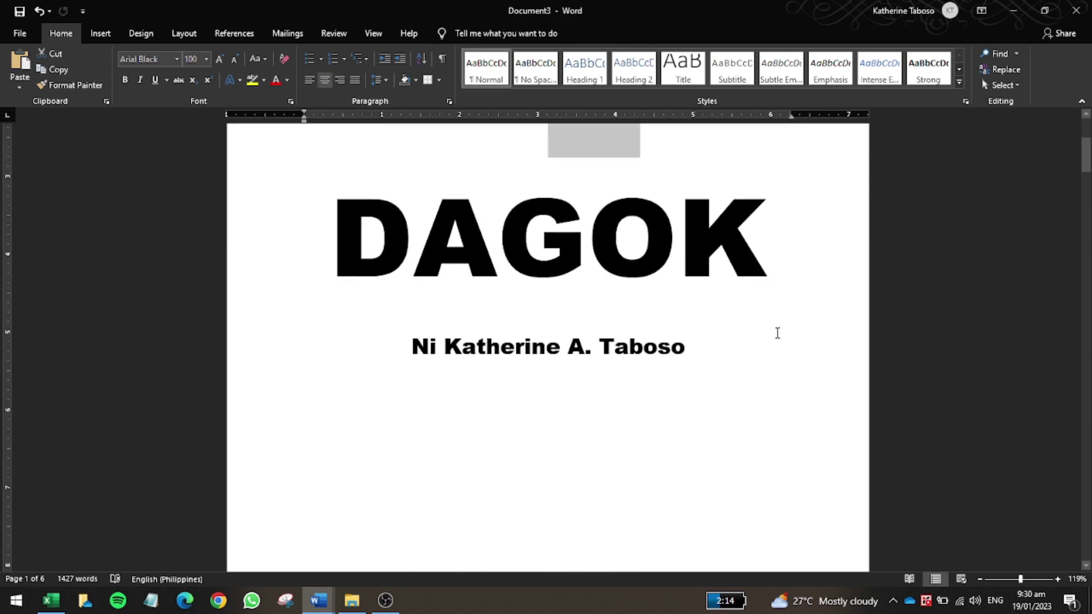
scroll(807, 376, "down", 6)
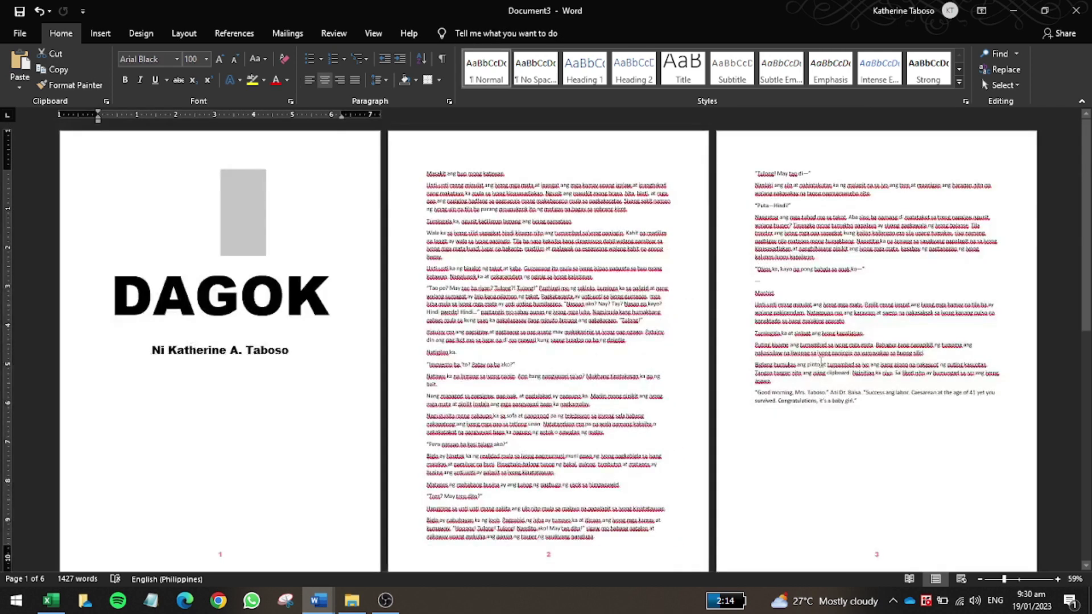
scroll(820, 356, "down", 3)
scroll(813, 350, "down", 5)
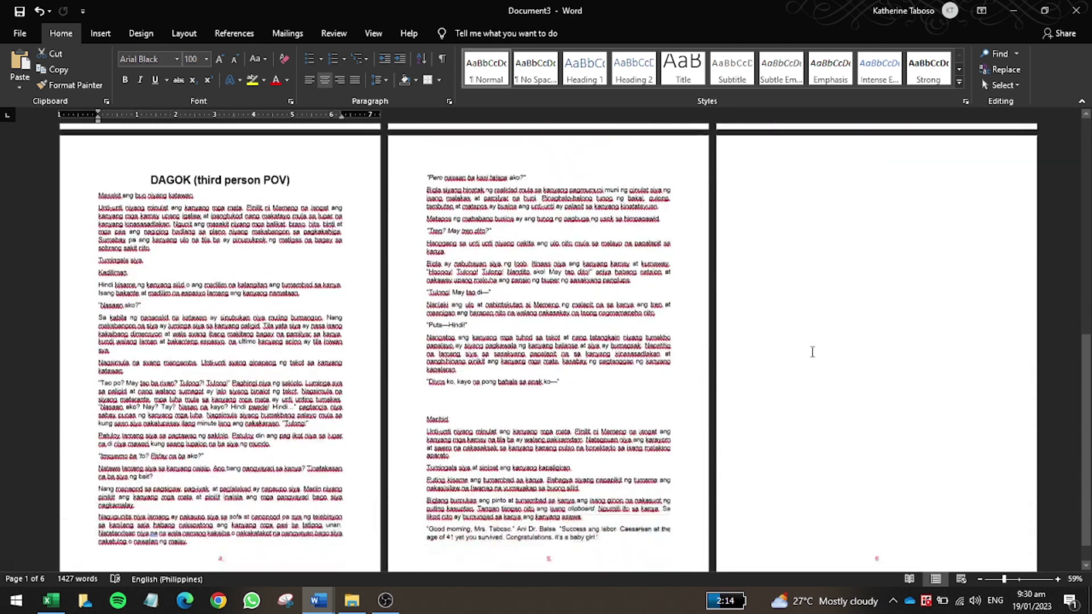
scroll(787, 360, "up", 6)
scroll(405, 273, "up", 3)
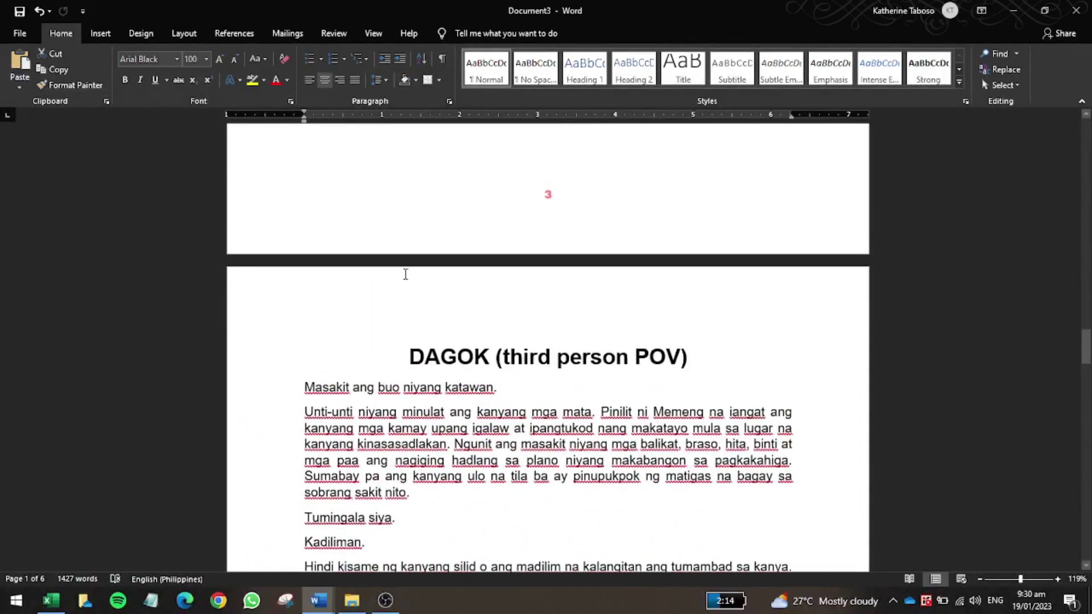
scroll(614, 312, "down", 13)
scroll(614, 311, "down", 15)
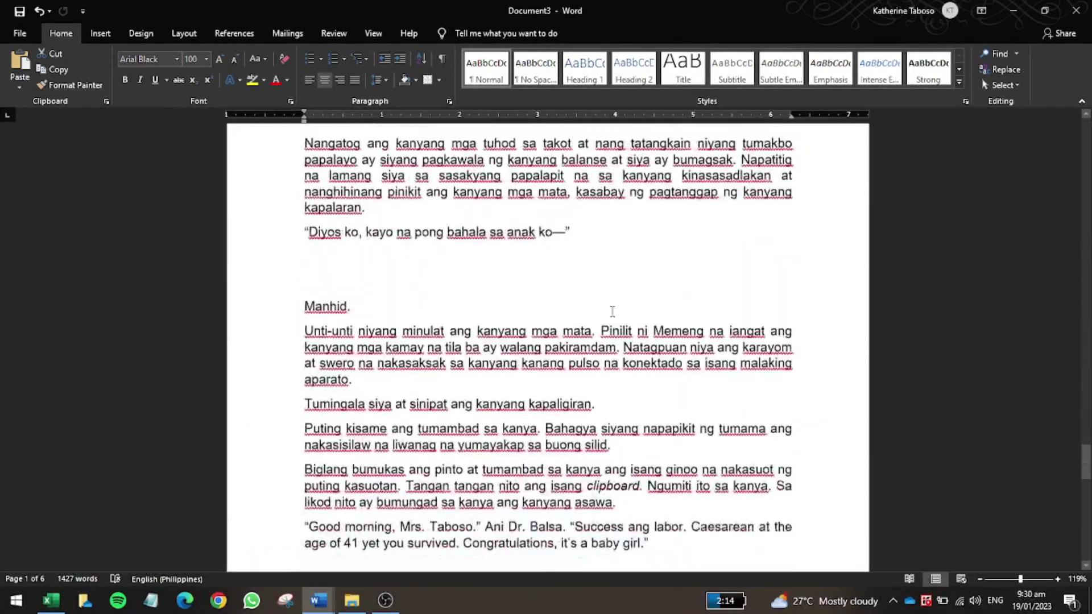
scroll(613, 312, "up", 12)
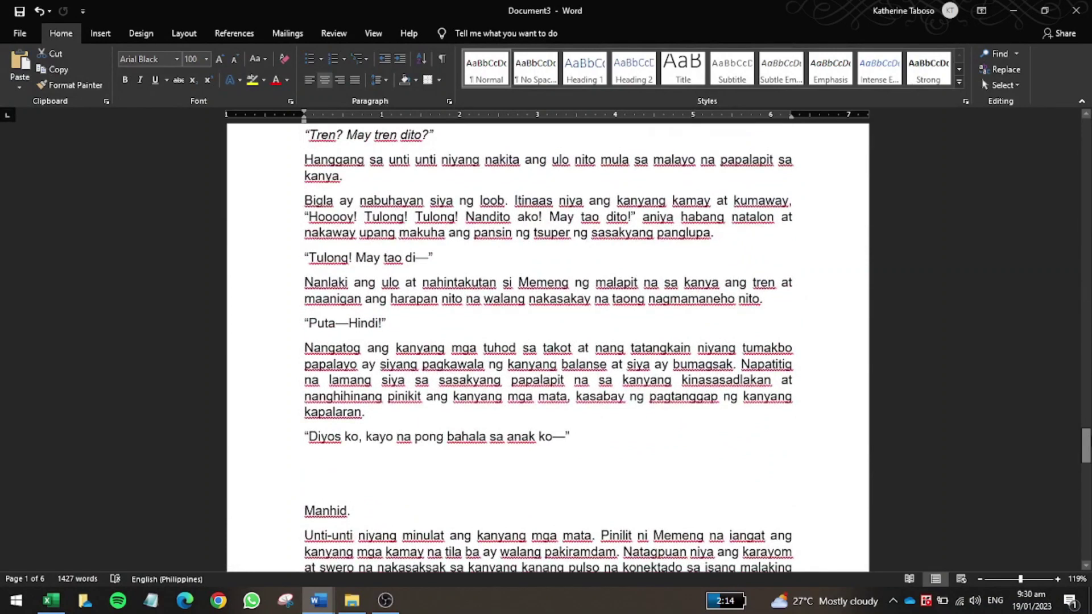
Return to the top of Document3 and switch to DAGOK SECOND PERSON
left_click_drag(1084, 445, 1084, 134)
left_click(635, 274)
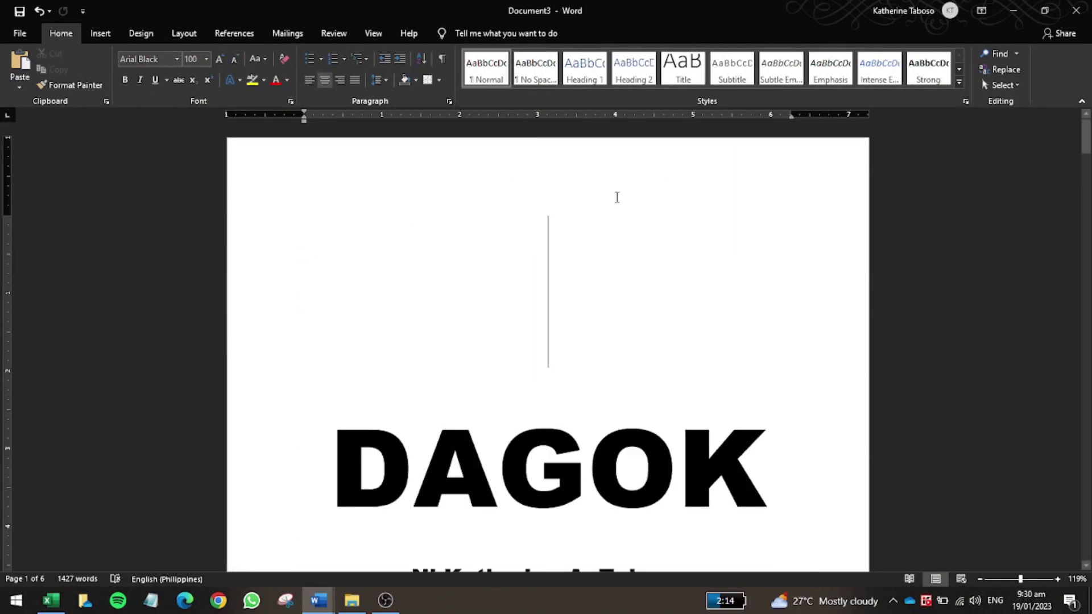
key("alt+Tab")
key("alt+Tab")
key("alt+Tab")
key("alt+Tab")
key("alt+Tab")
key("alt+Tab")
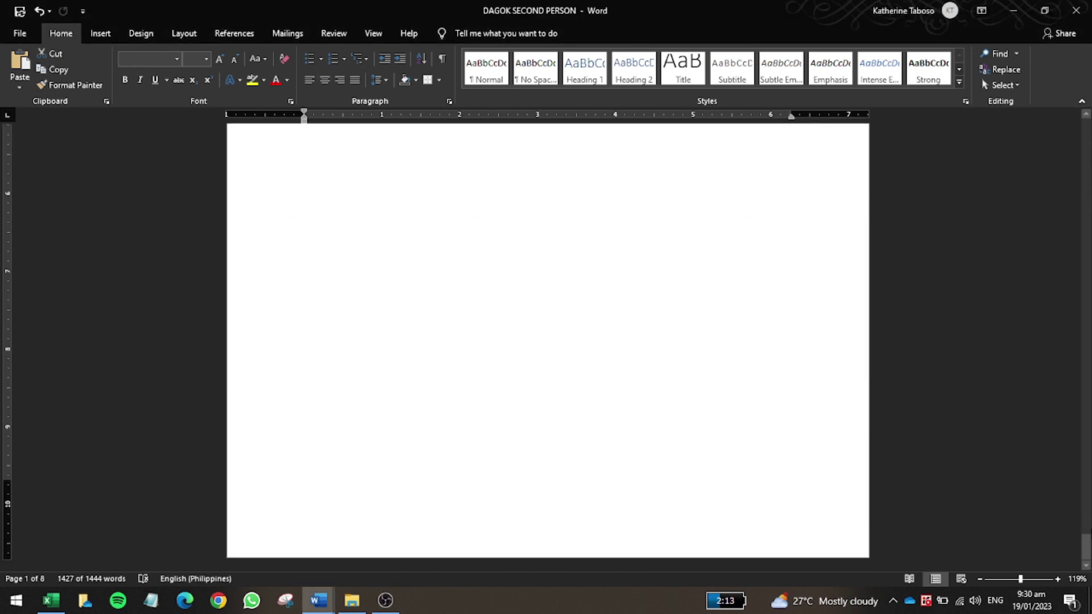
Add a left-aligned second numbered item 'HEADINGS' under item 1, then go back to Document3
scroll(1036, 214, "up", 10)
left_click(782, 313)
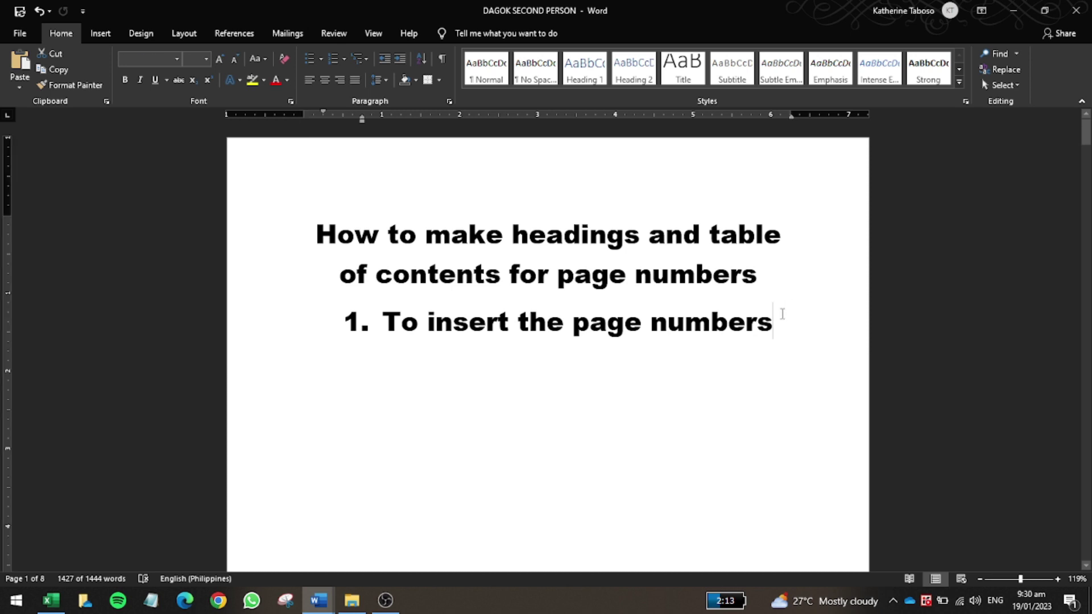
key("Return")
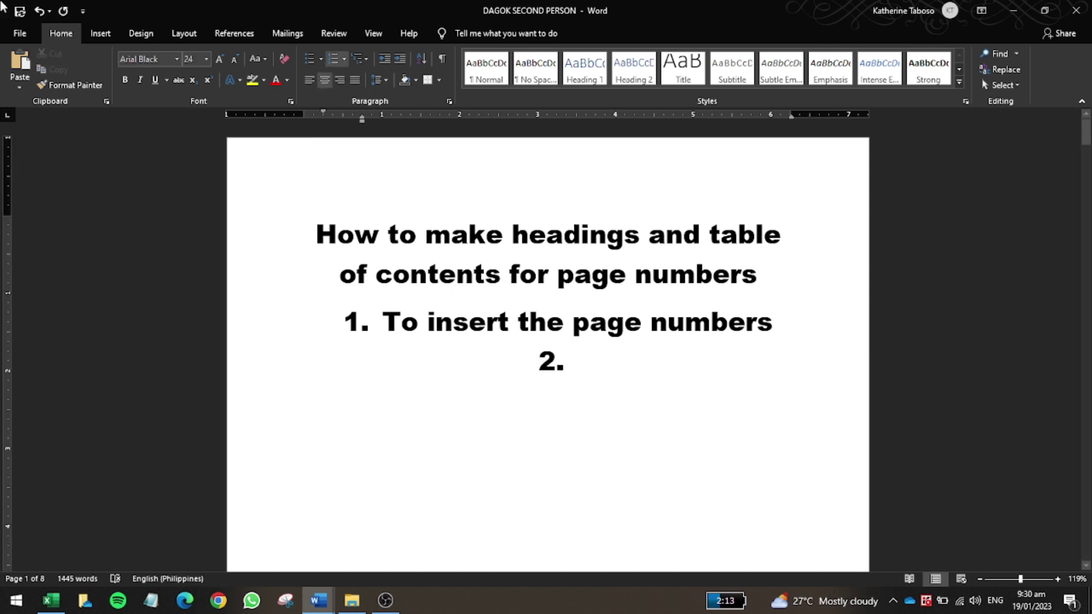
left_click(305, 83)
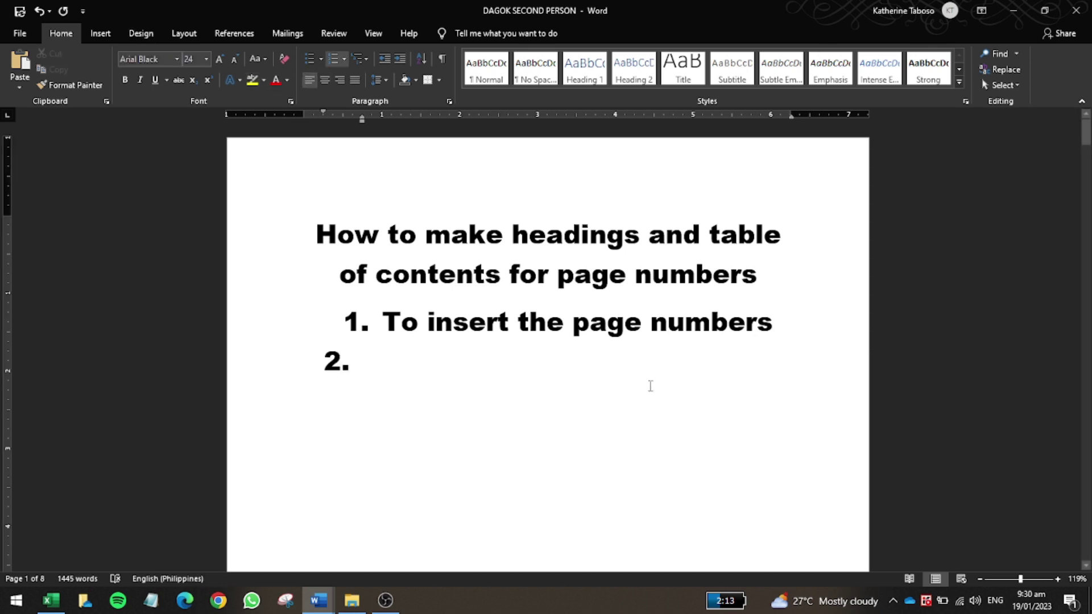
type("H")
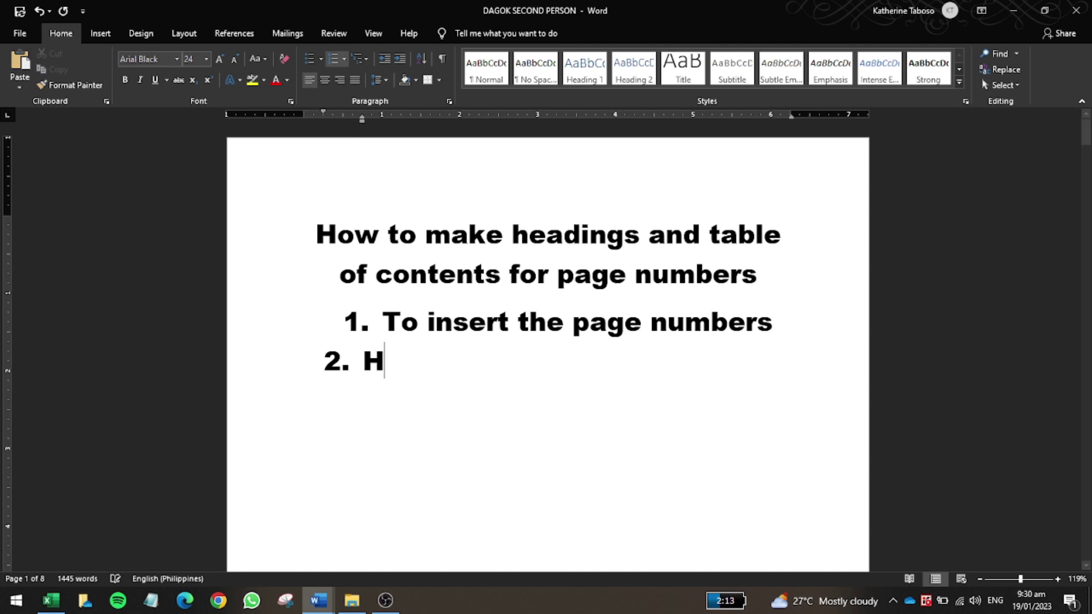
type("EADINGS")
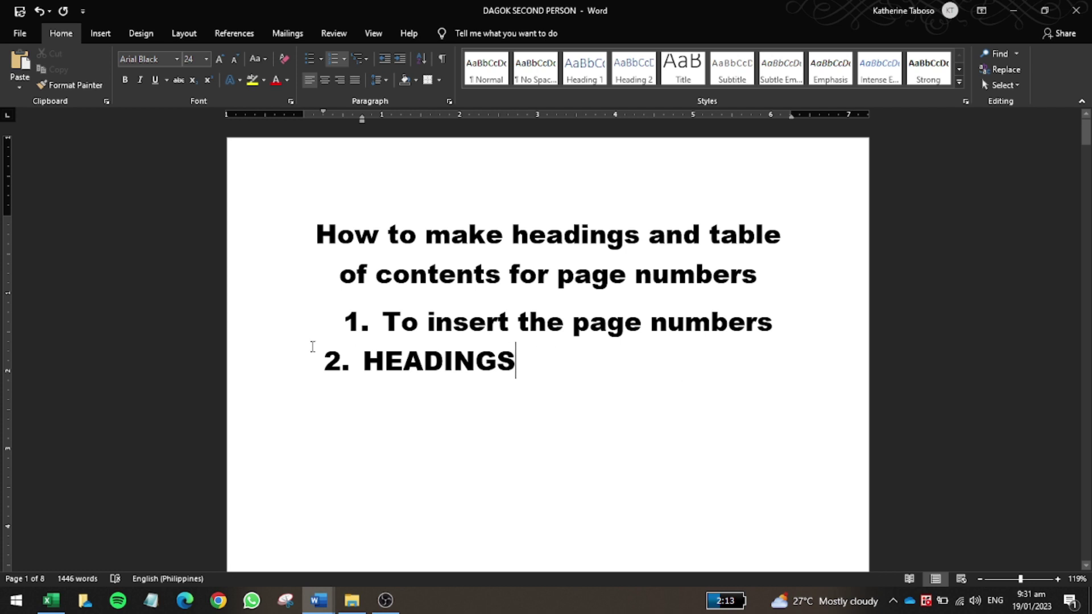
key("alt+Tab")
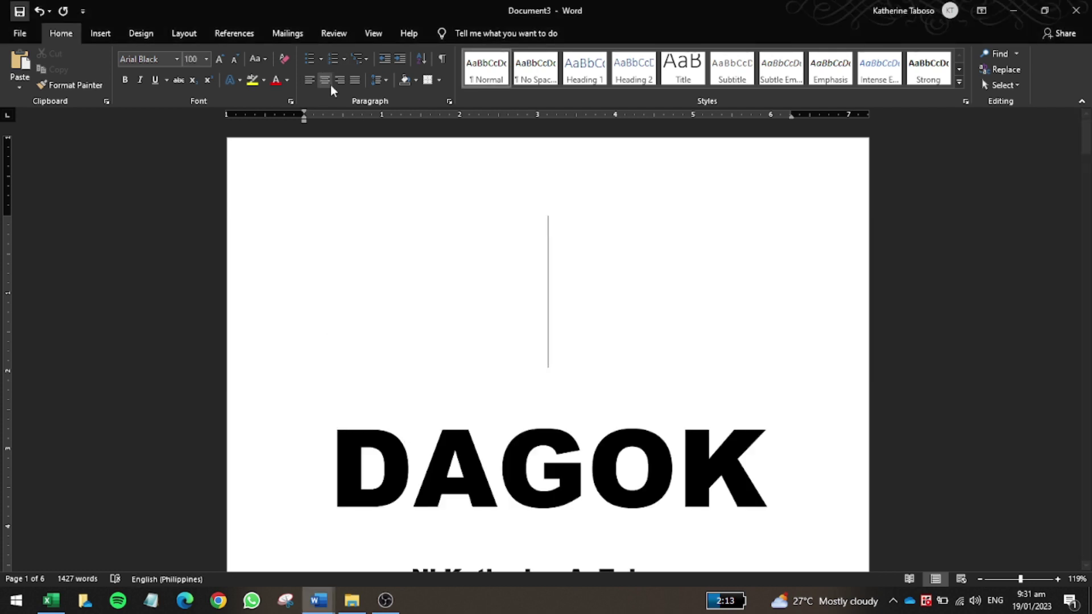
Scroll through the story to the top of Document5 and place the cursor on the blank line under 'Short Stories'
scroll(488, 485, "down", 2)
scroll(865, 387, "down", 8)
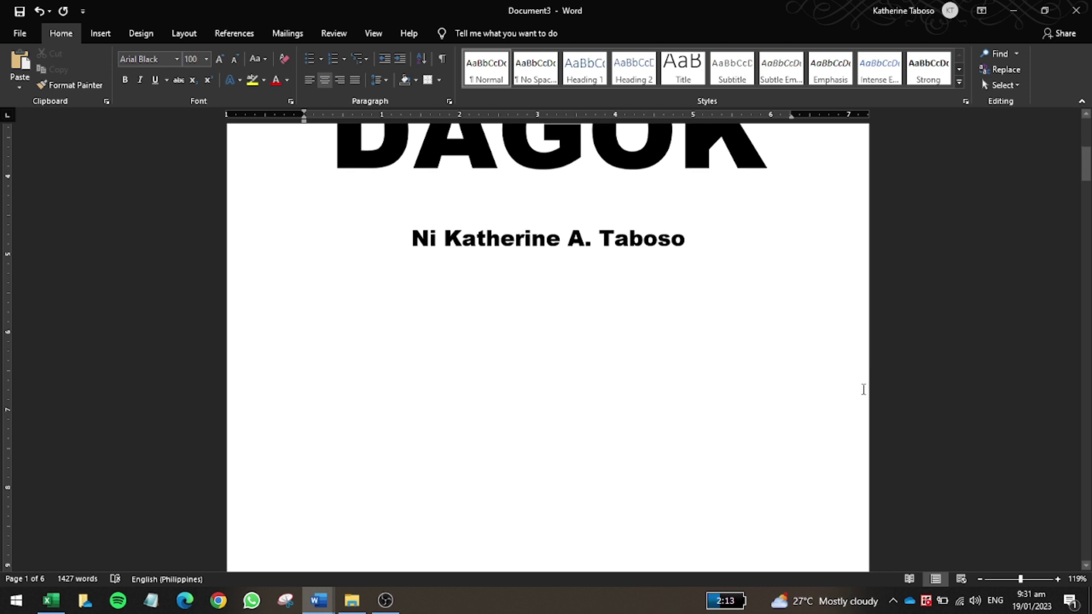
scroll(705, 318, "up", 2)
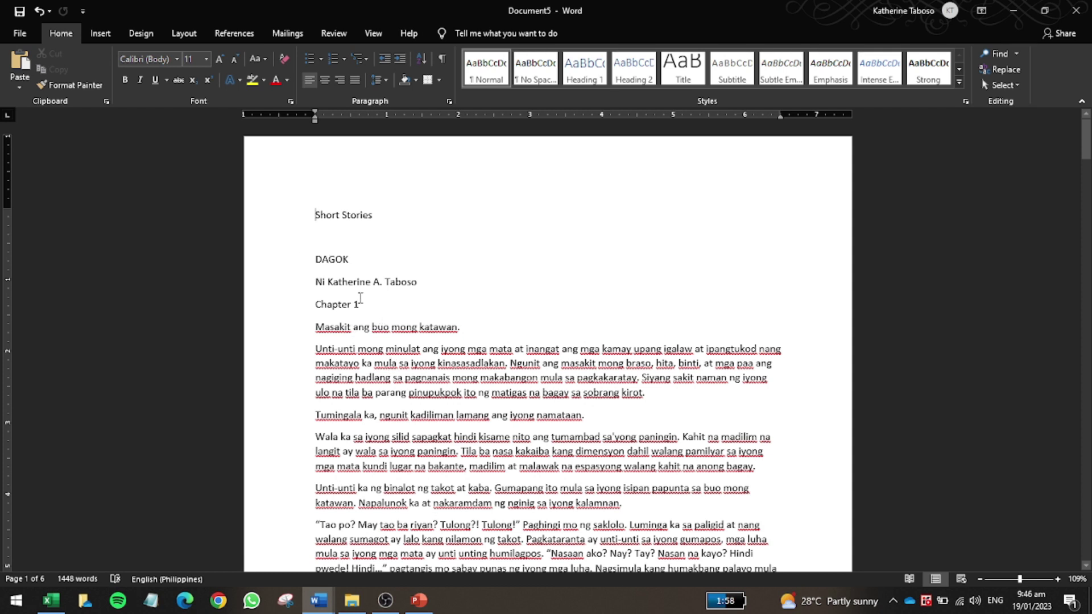
scroll(346, 237, "down", 20)
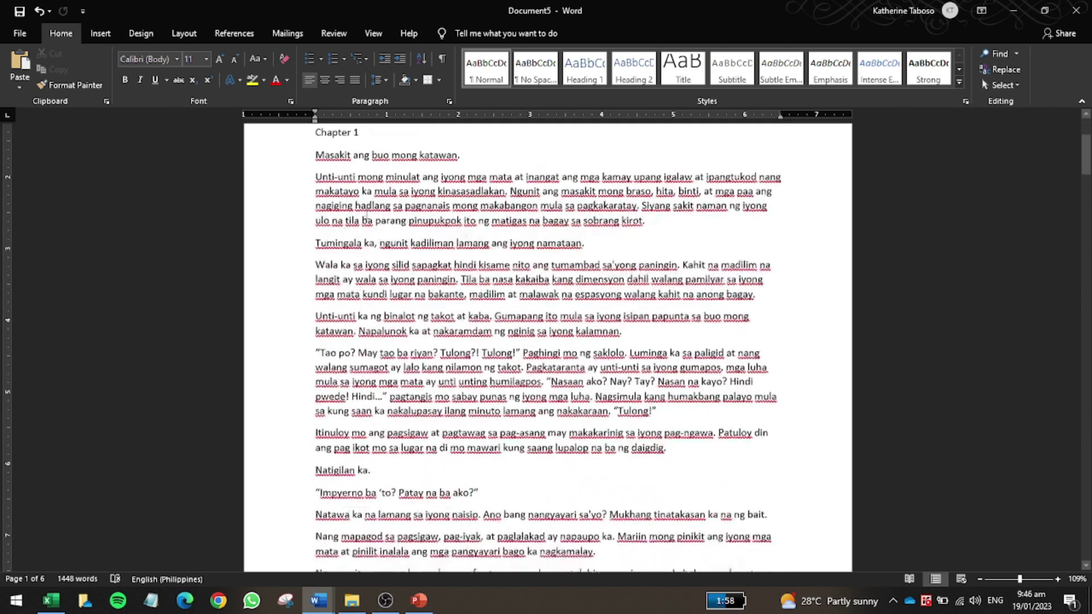
scroll(369, 211, "up", 8)
scroll(368, 211, "down", 15)
scroll(368, 211, "up", 3)
left_click_drag(1085, 142, 1088, 119)
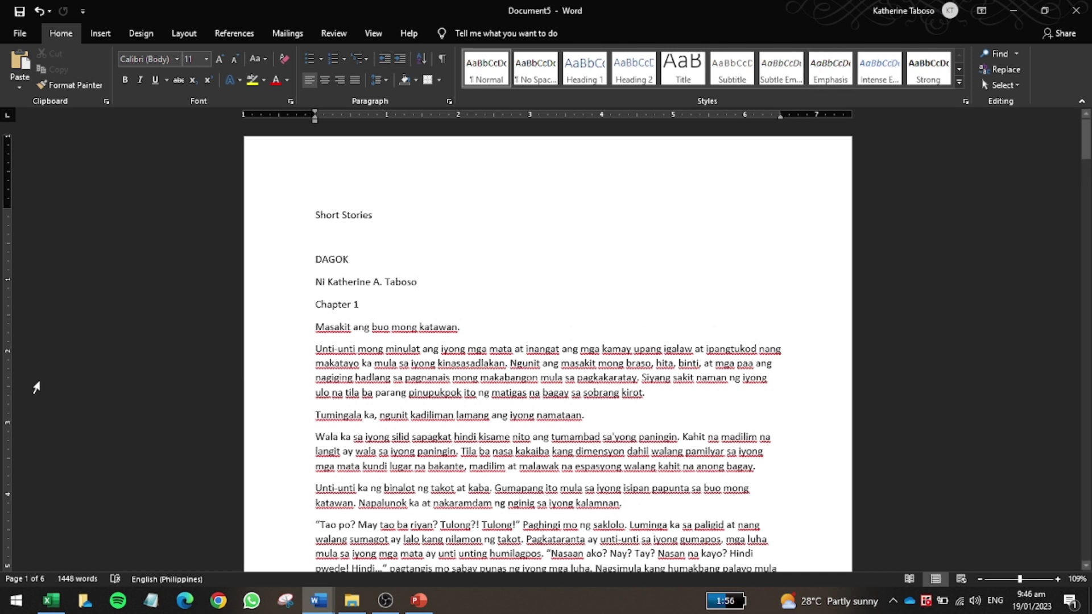
left_click(319, 240)
Delete the blank line under 'Short Stories' and apply the Heading 1 style to it
key("BackSpace")
left_click_drag(317, 216, 387, 213)
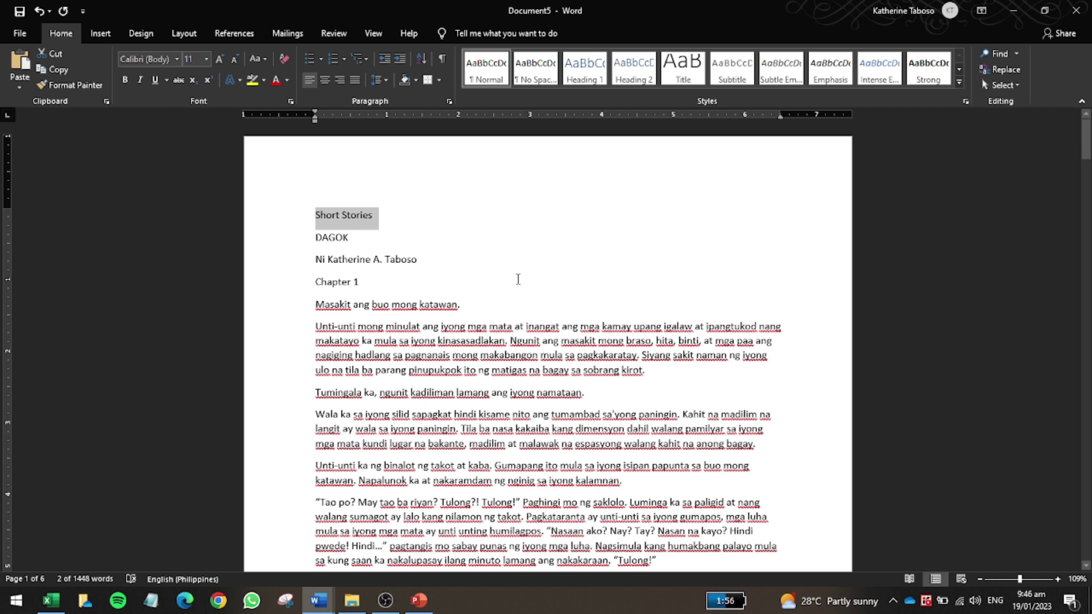
left_click(566, 77)
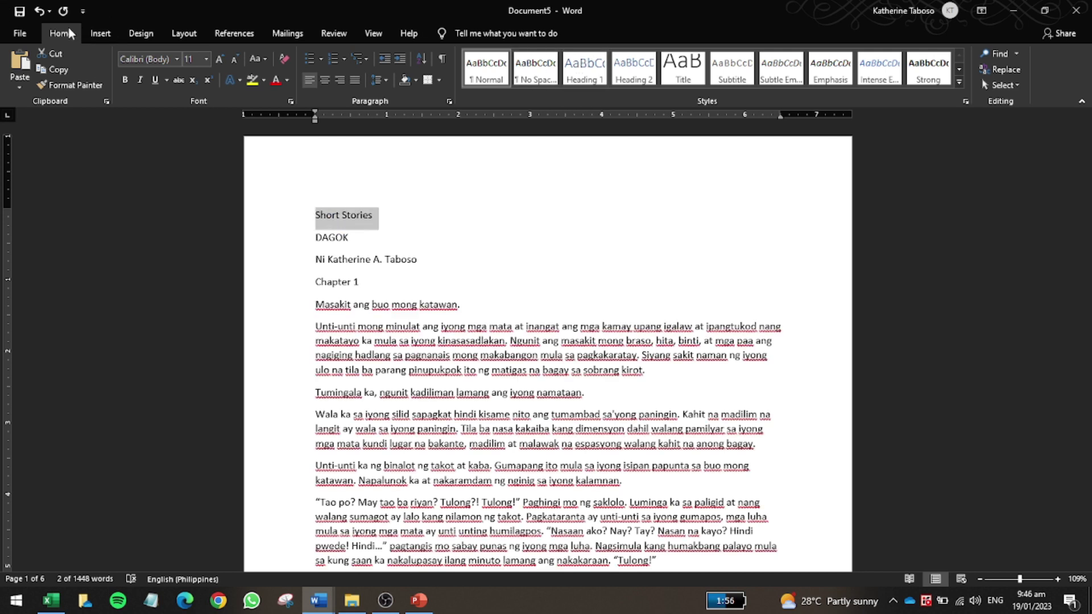
left_click(592, 68)
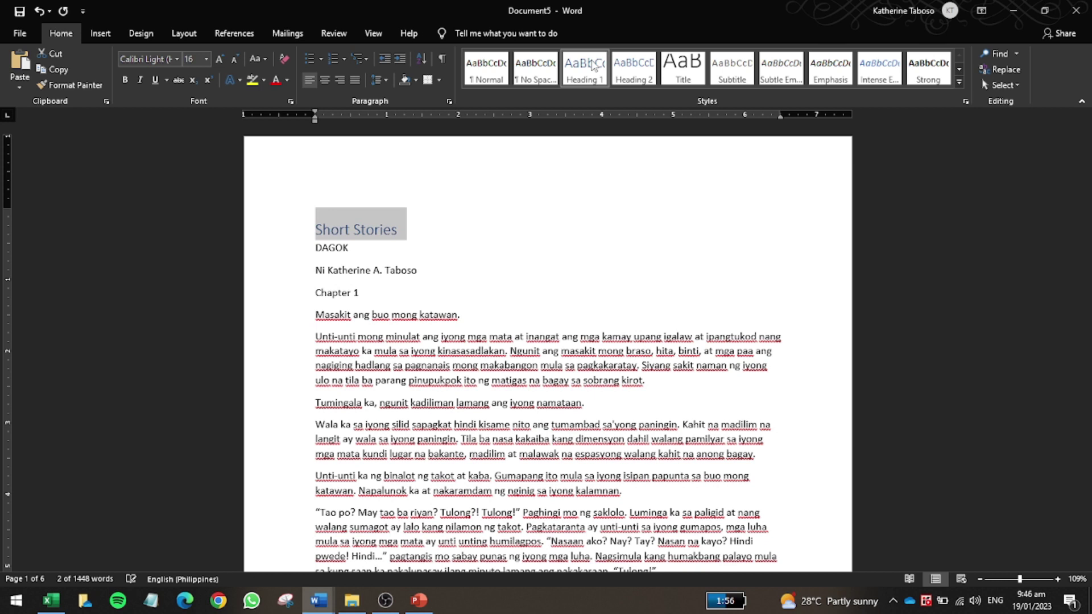
Reselect the full 'Short Stories' heading text
left_click(353, 230)
triple_click(353, 231)
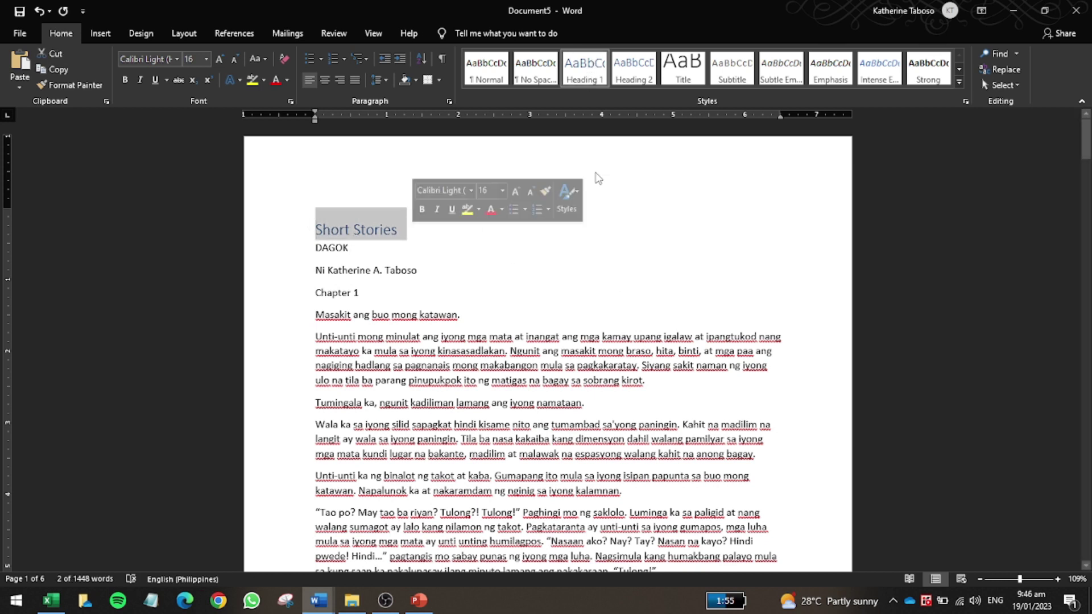
left_click(380, 231)
left_click_drag(405, 230, 323, 232)
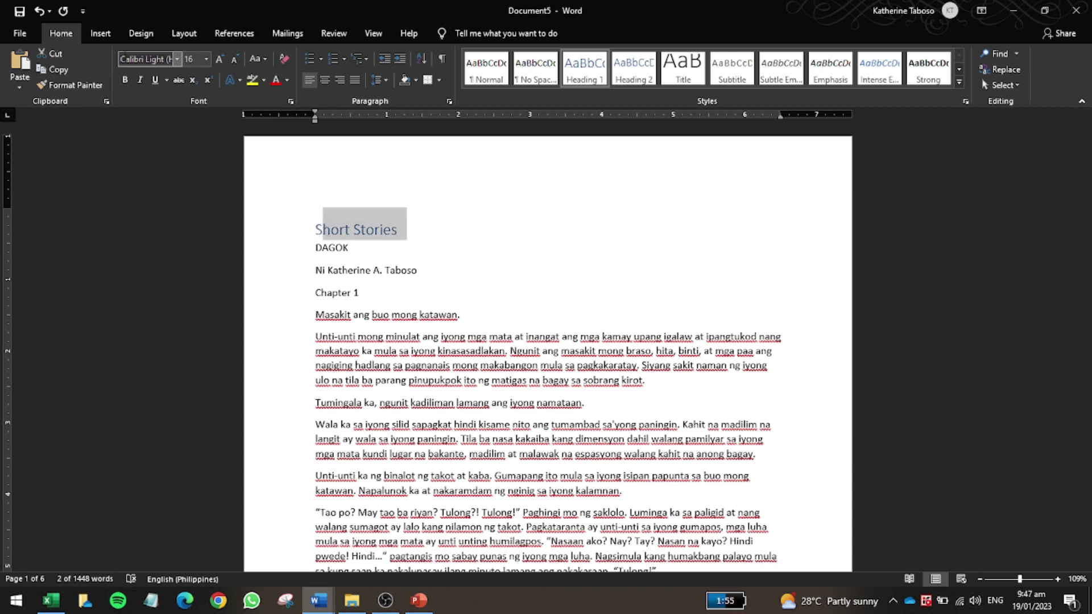
left_click(400, 233)
left_click_drag(400, 233, 318, 231)
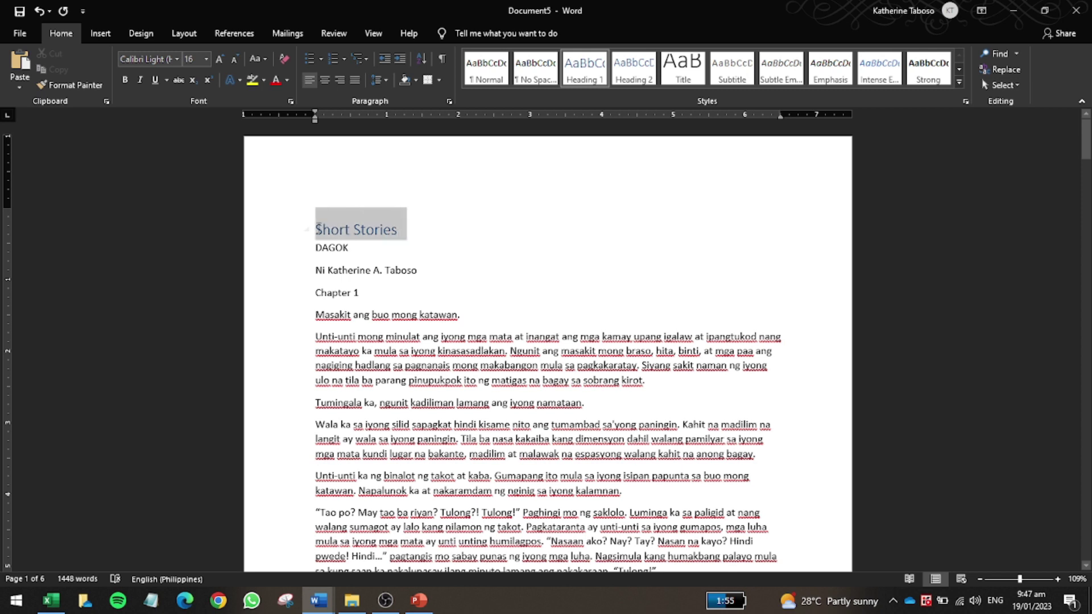
Modify the Heading 1 style to bold, dark blue Arial Black at 30 pt
right_click(580, 69)
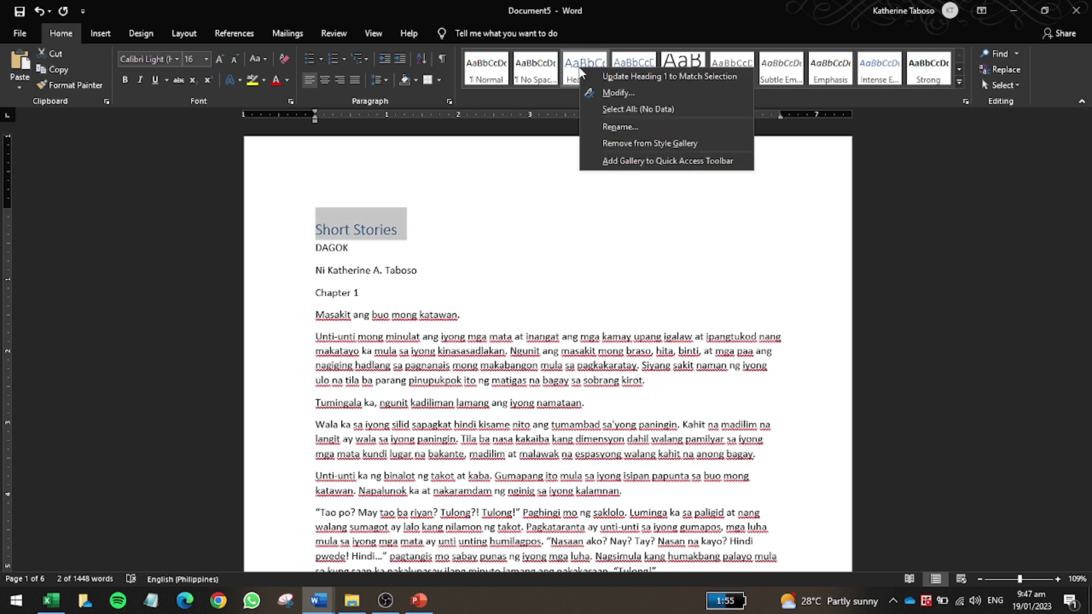
left_click(598, 92)
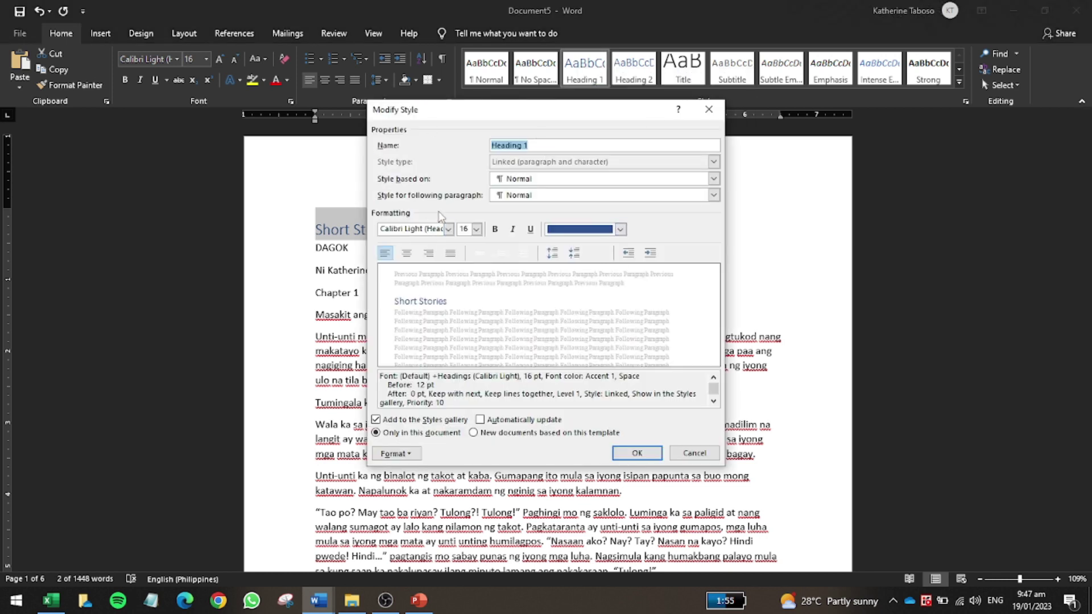
left_click(429, 226)
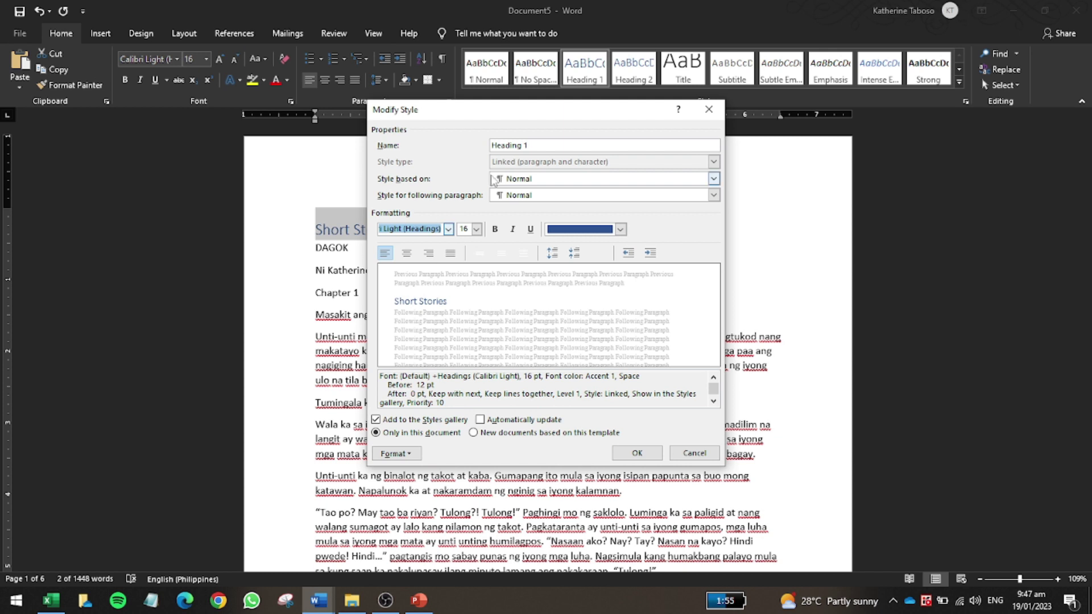
type("Arial Black")
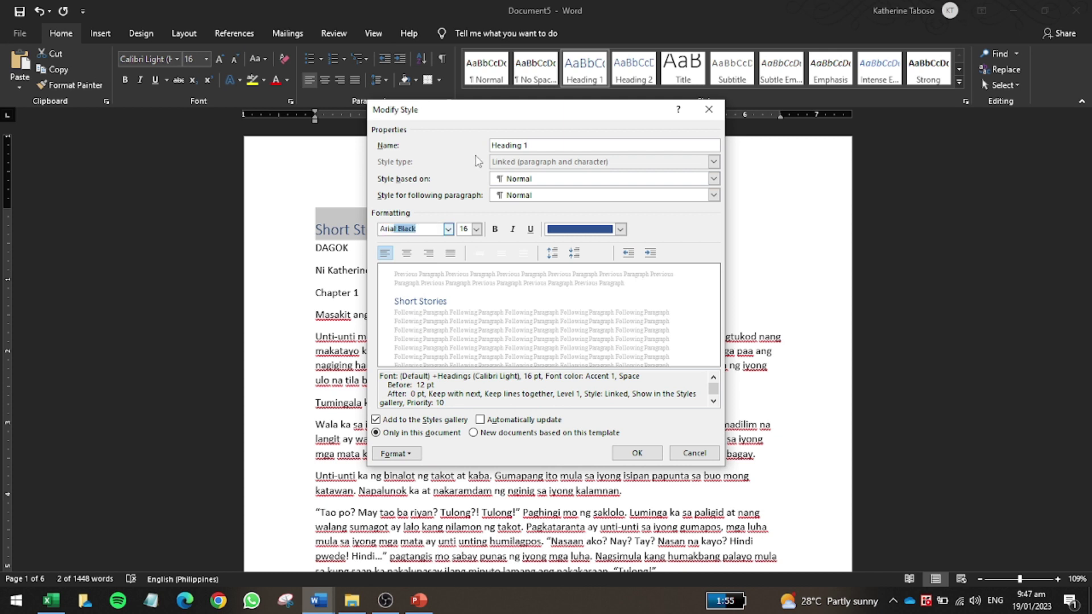
left_click(468, 231)
type("30")
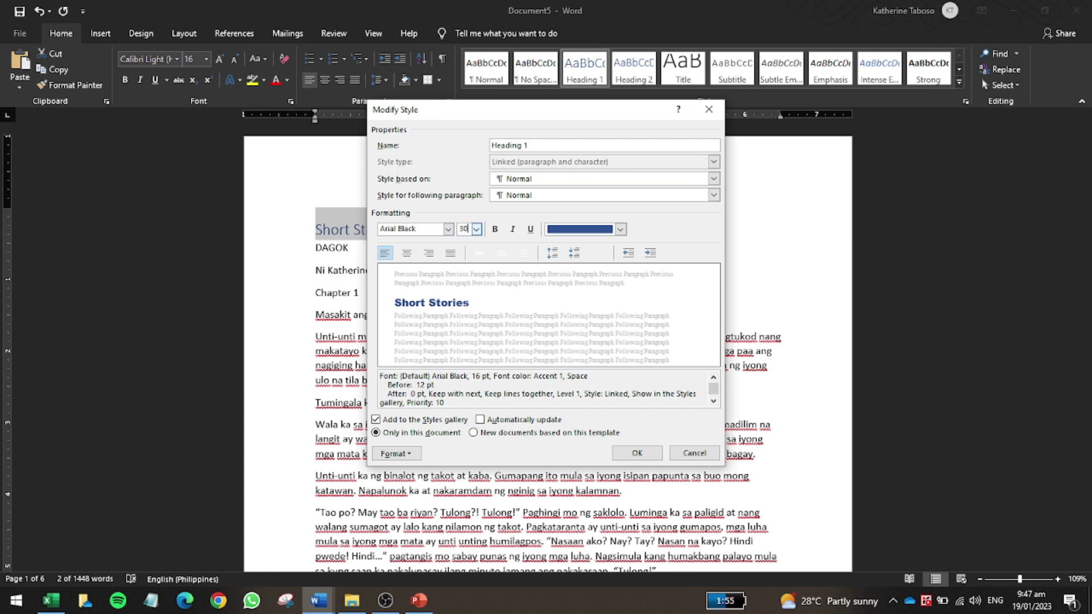
left_click(621, 230)
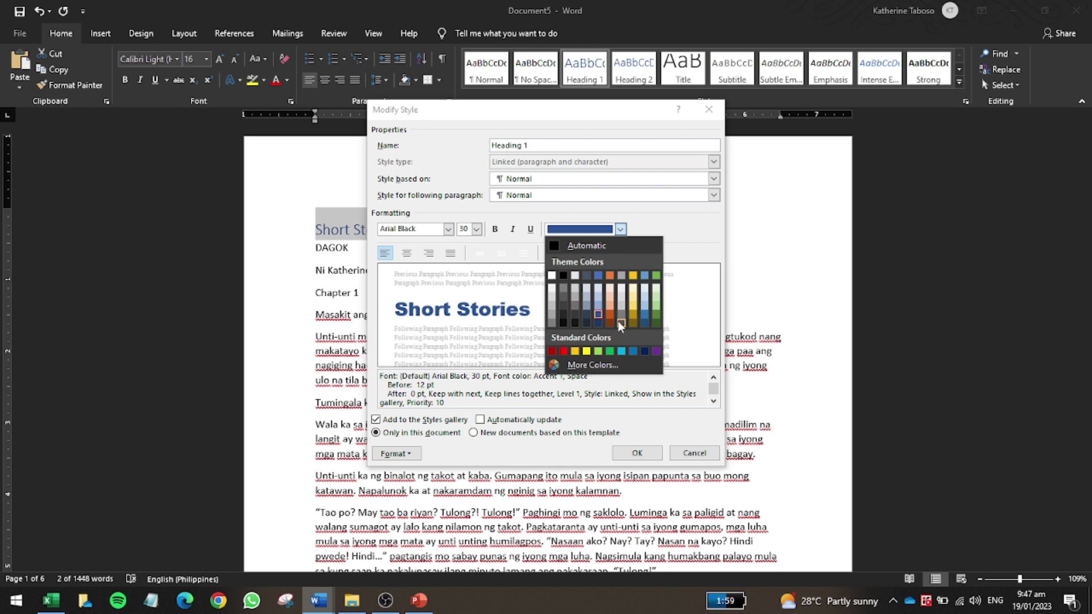
left_click(643, 351)
left_click(494, 230)
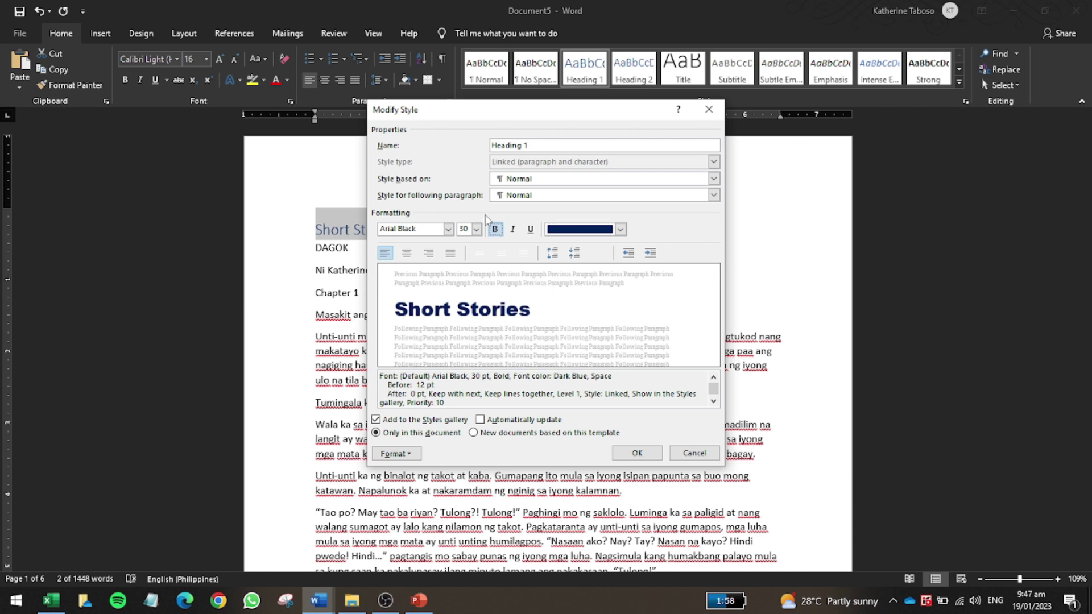
left_click(635, 453)
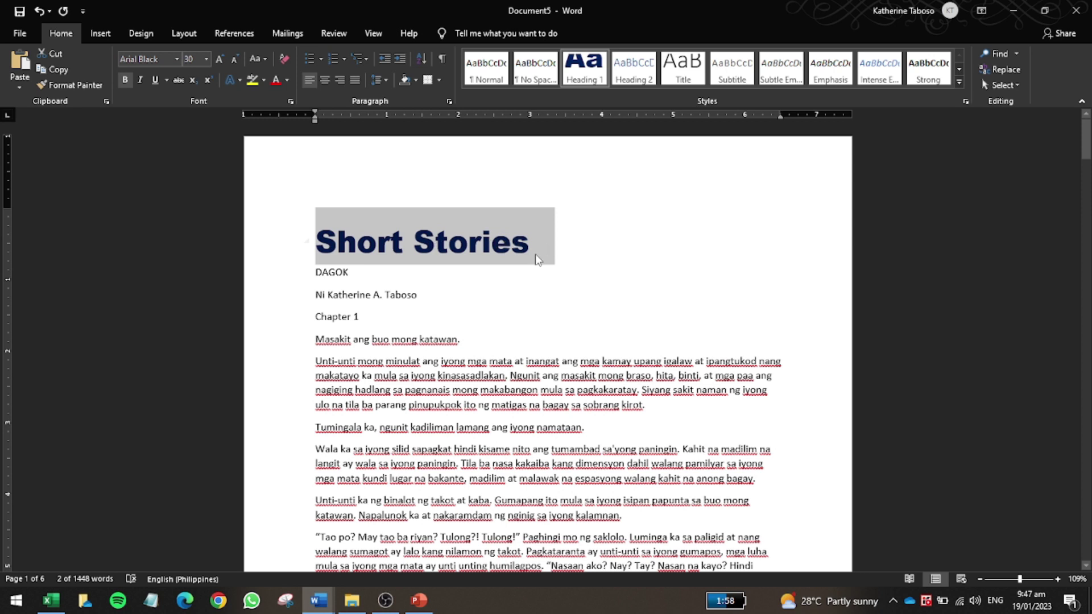
Increase the Heading 1 style font size from 30 to 100 pt
right_click(587, 73)
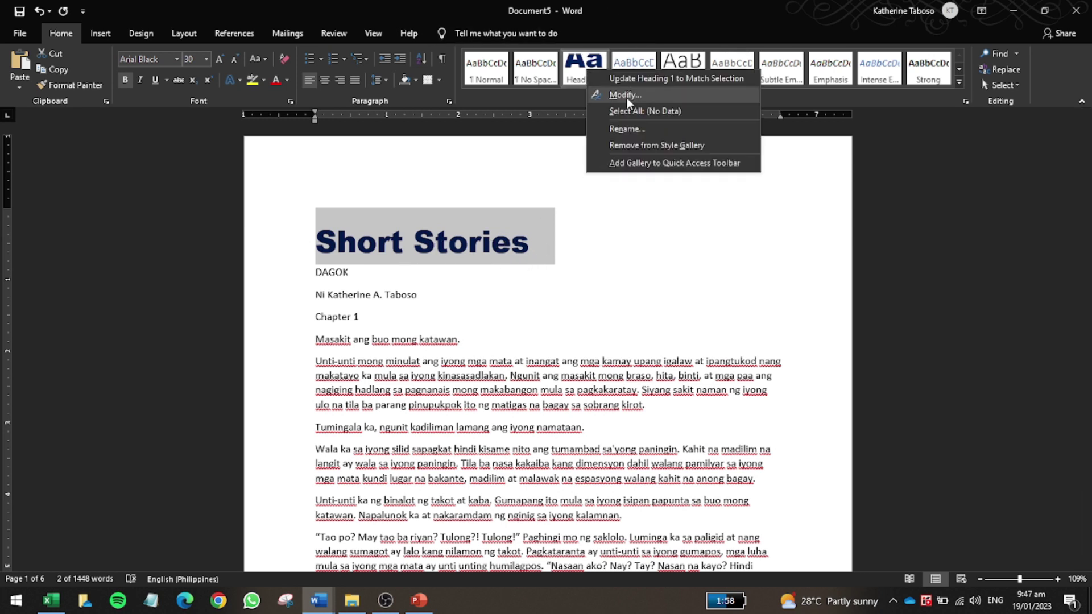
left_click(626, 95)
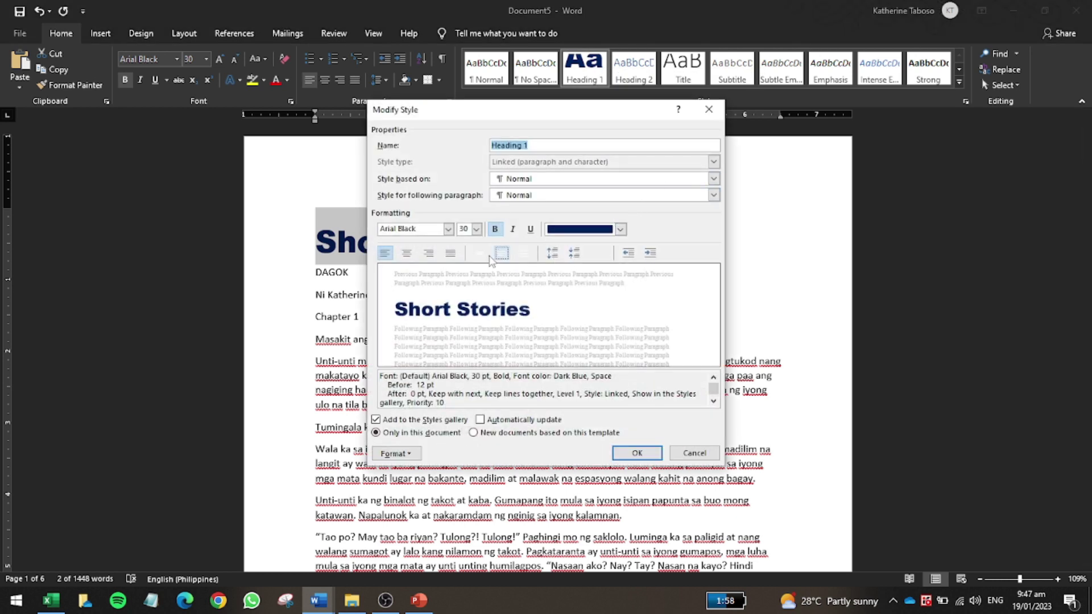
double_click(470, 232)
type("100")
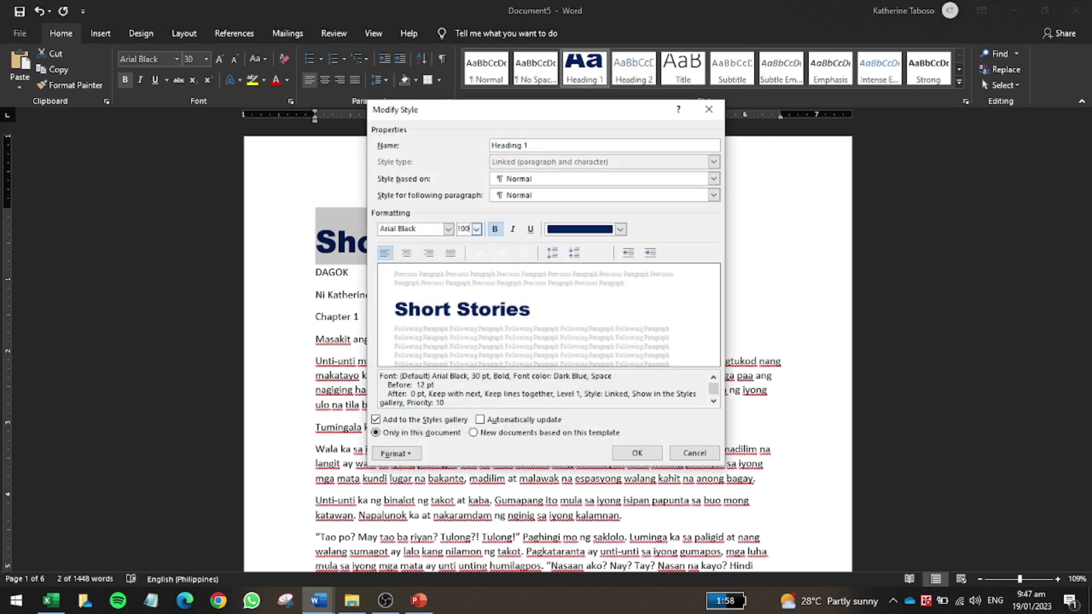
key("Tab")
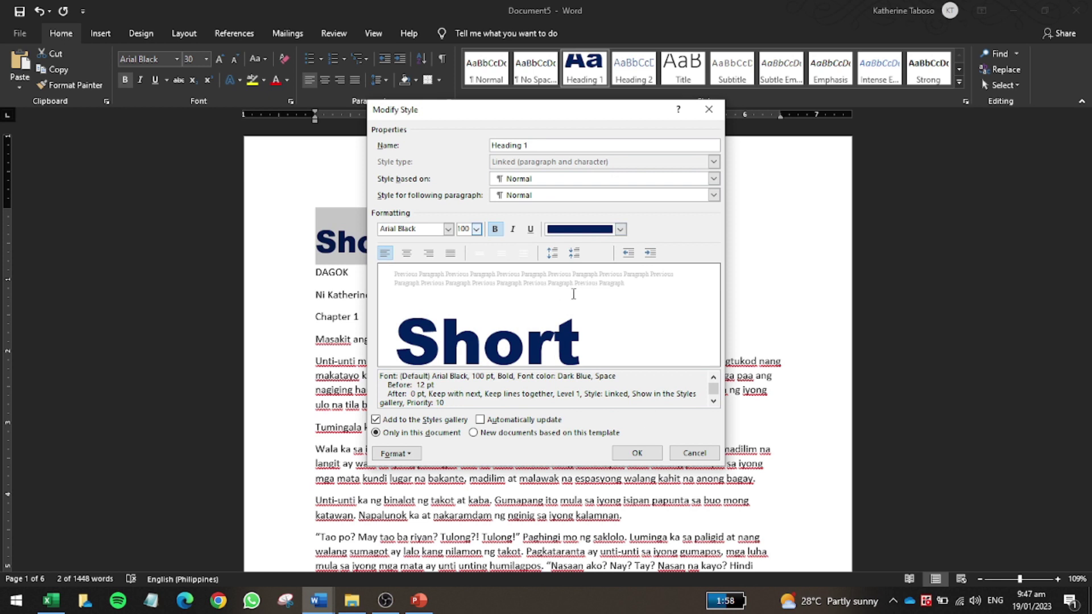
left_click(637, 453)
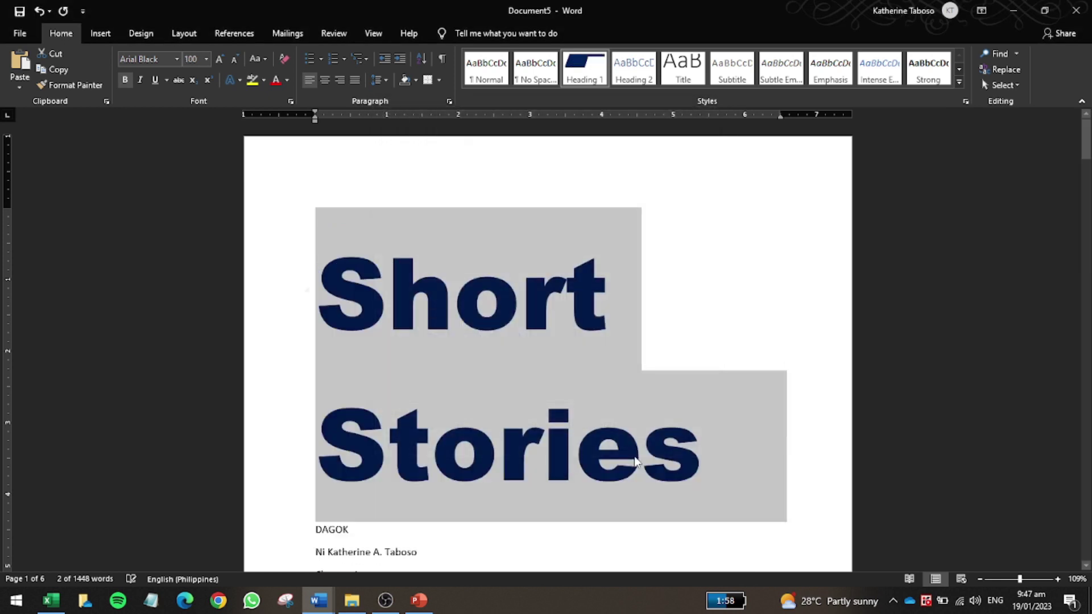
Select the Short Stories heading and give the Heading 1 style centre alignment
left_click(575, 444)
left_click(388, 290)
left_click_drag(317, 288, 683, 414)
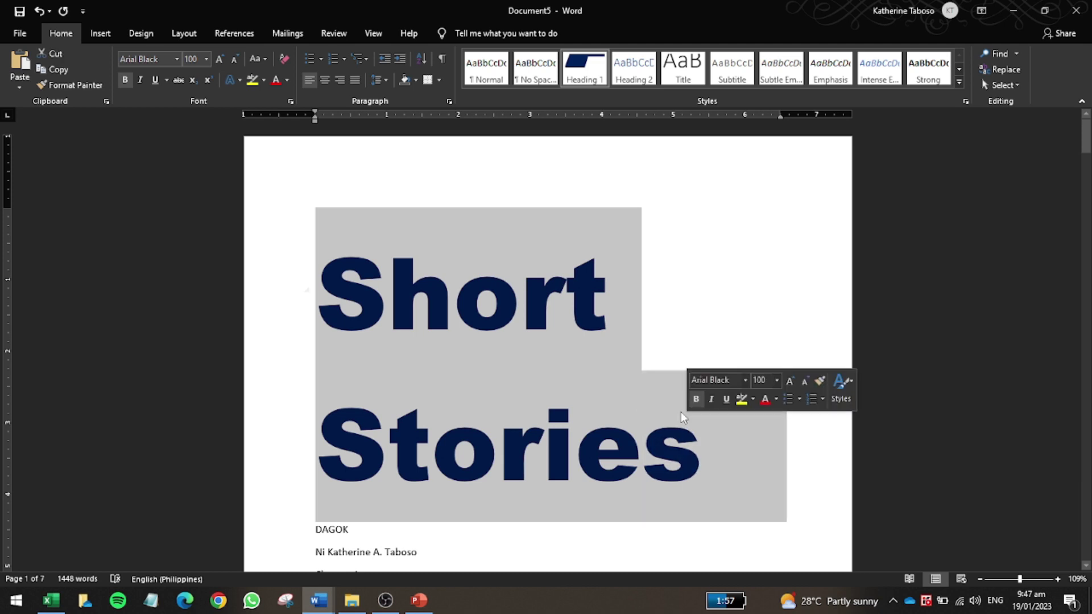
right_click(589, 88)
left_click(603, 95)
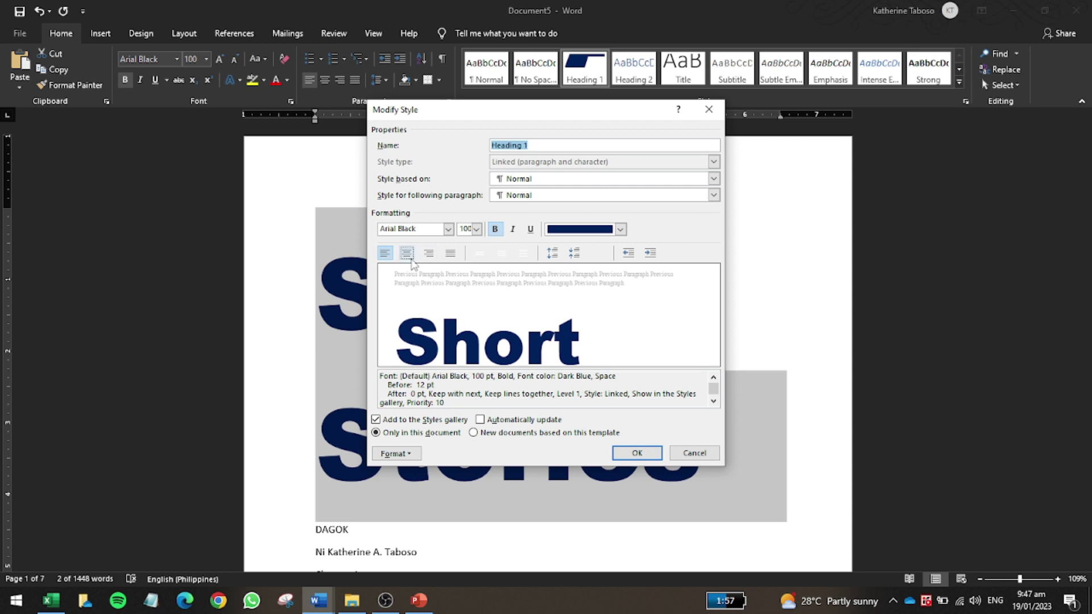
left_click(406, 254)
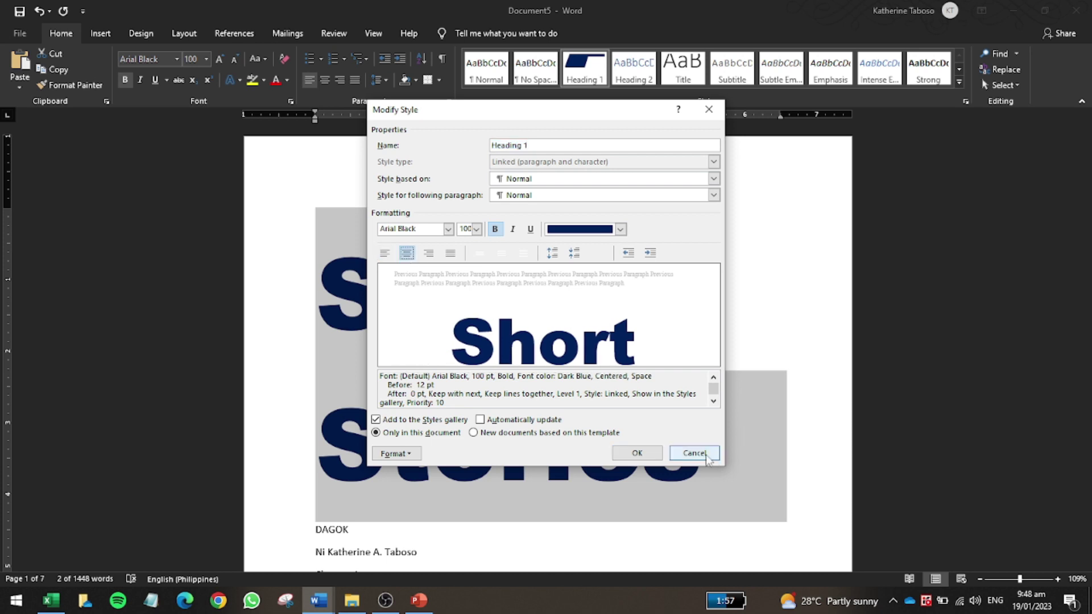
left_click(636, 453)
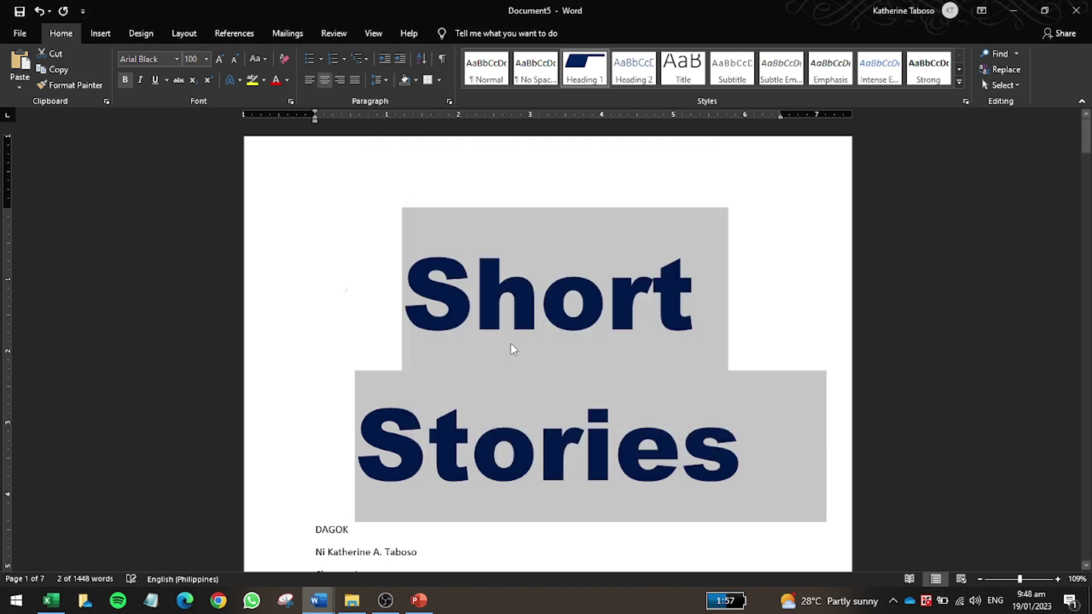
Move the caret through the Short Stories heading, dismissing the line spacing options unapplied
left_click(511, 344)
scroll(514, 361, "down", 2)
scroll(514, 361, "down", 1)
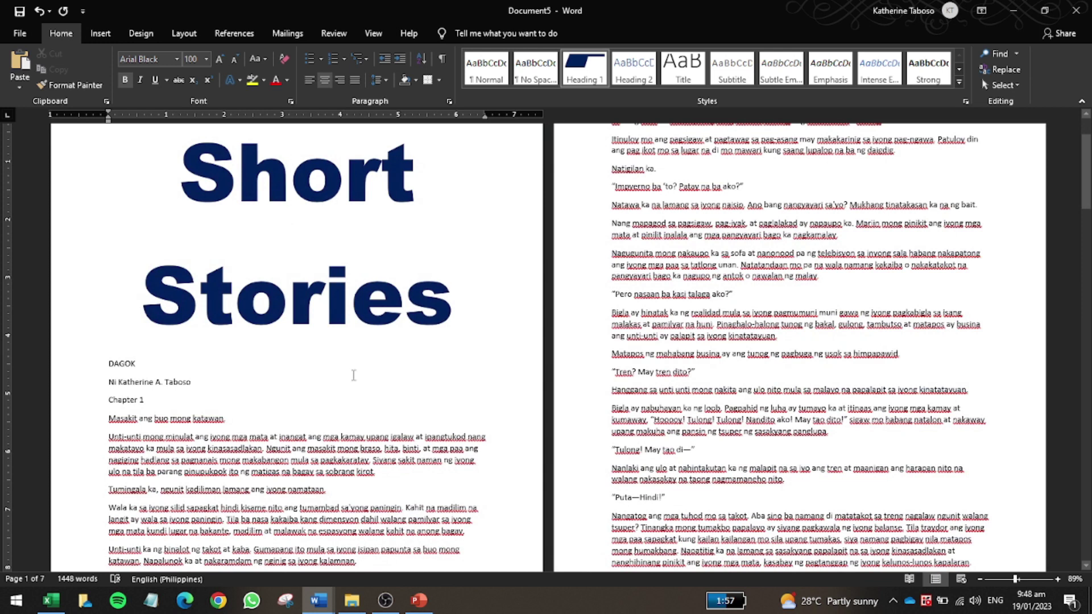
scroll(357, 371, "up", 3)
left_click(609, 325)
left_click_drag(541, 182, 592, 244)
left_click(387, 79)
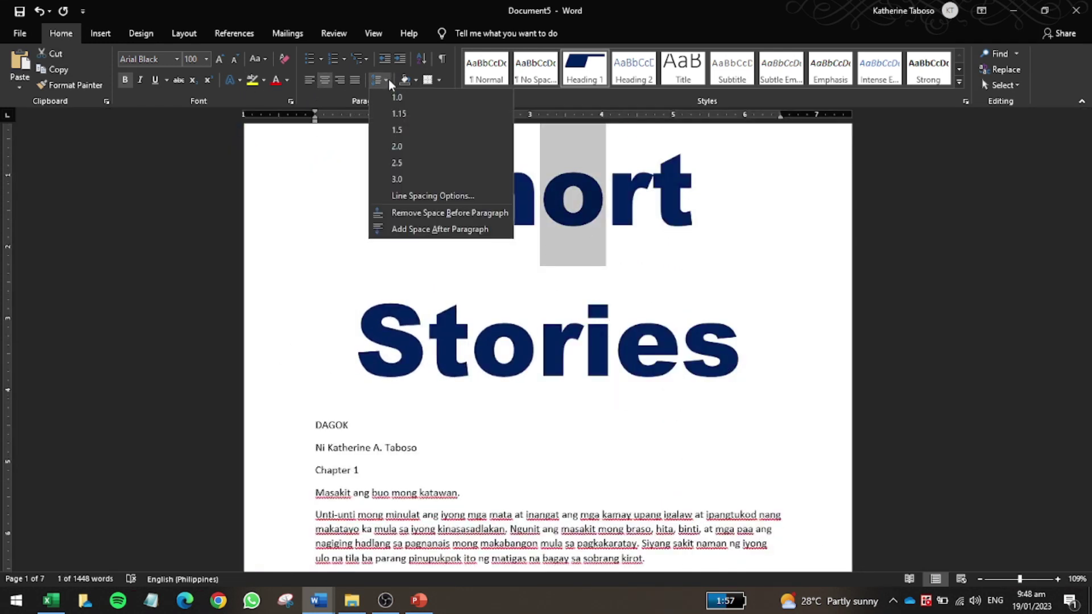
key("Escape")
key("Down")
key("Up")
left_click(314, 412)
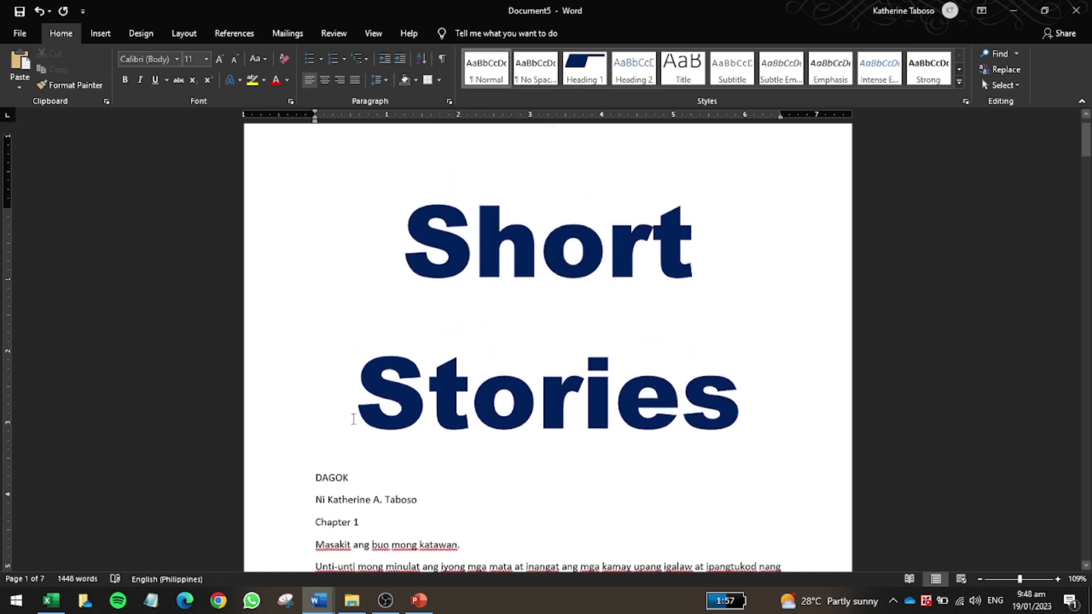
scroll(356, 426, "up", 2)
left_click(392, 253)
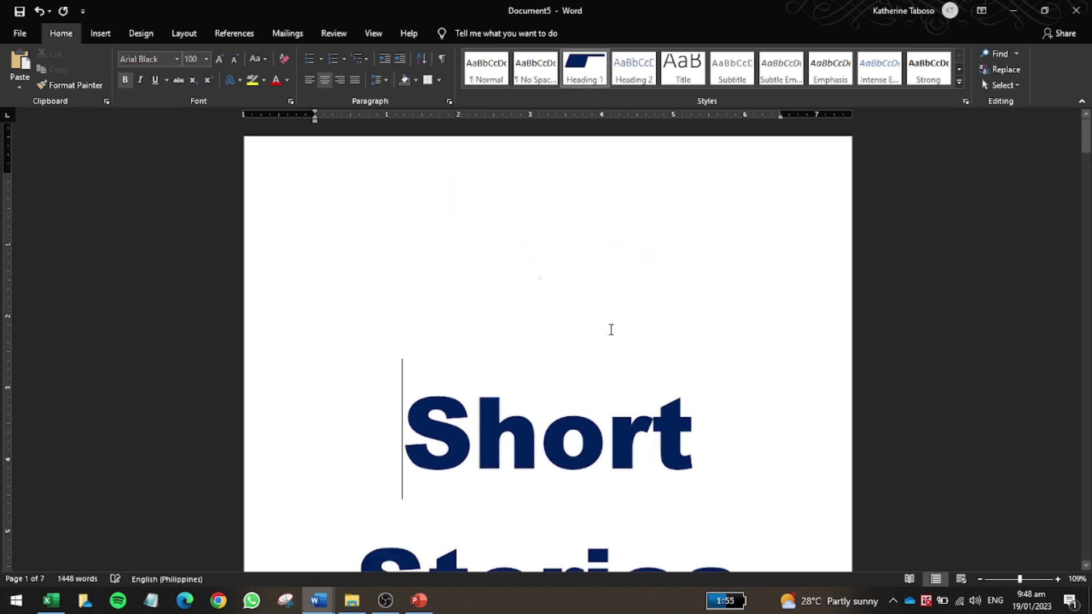
scroll(609, 329, "down", 5)
Insert a page break before DAGOK so the story starts on page 2
left_click(85, 355)
left_click(96, 35)
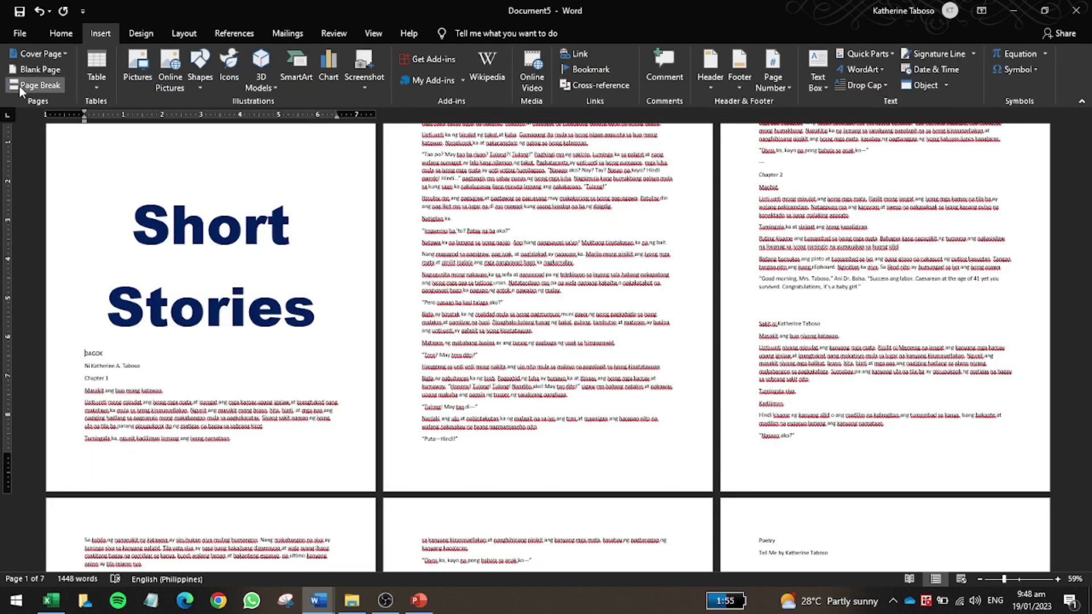
left_click(19, 86)
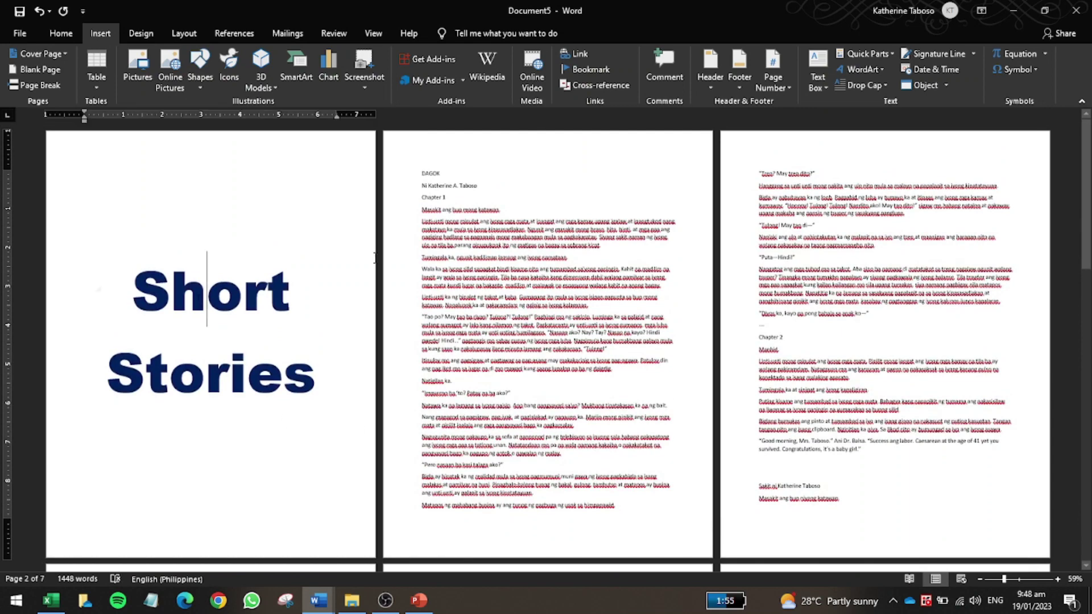
Review both pages and select the Short Stories title alone on page 1
scroll(480, 334, "up", 4)
scroll(479, 334, "up", 3)
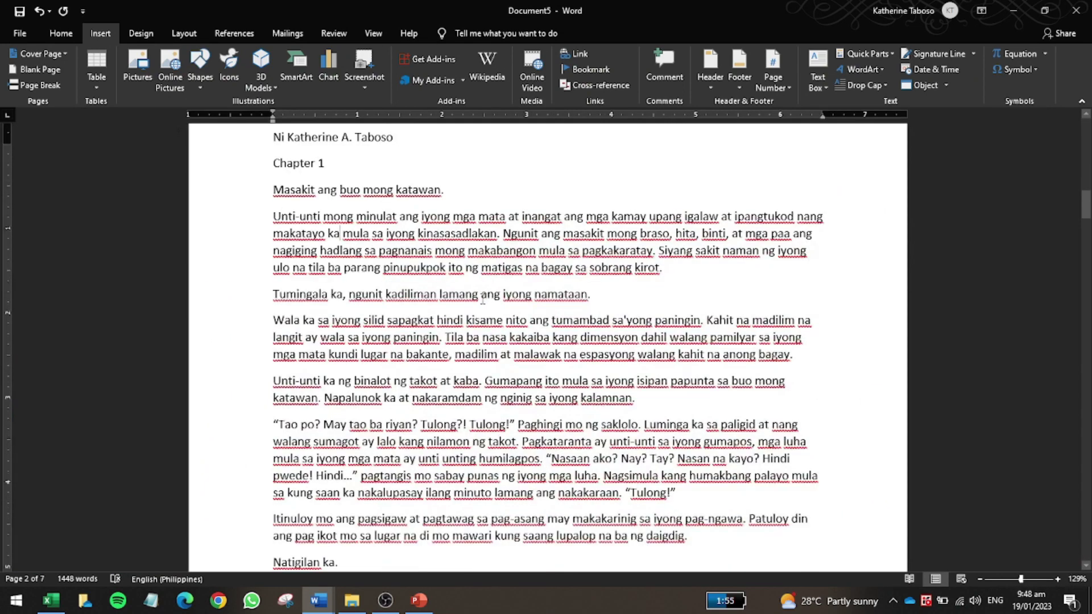
left_click_drag(275, 233, 341, 236)
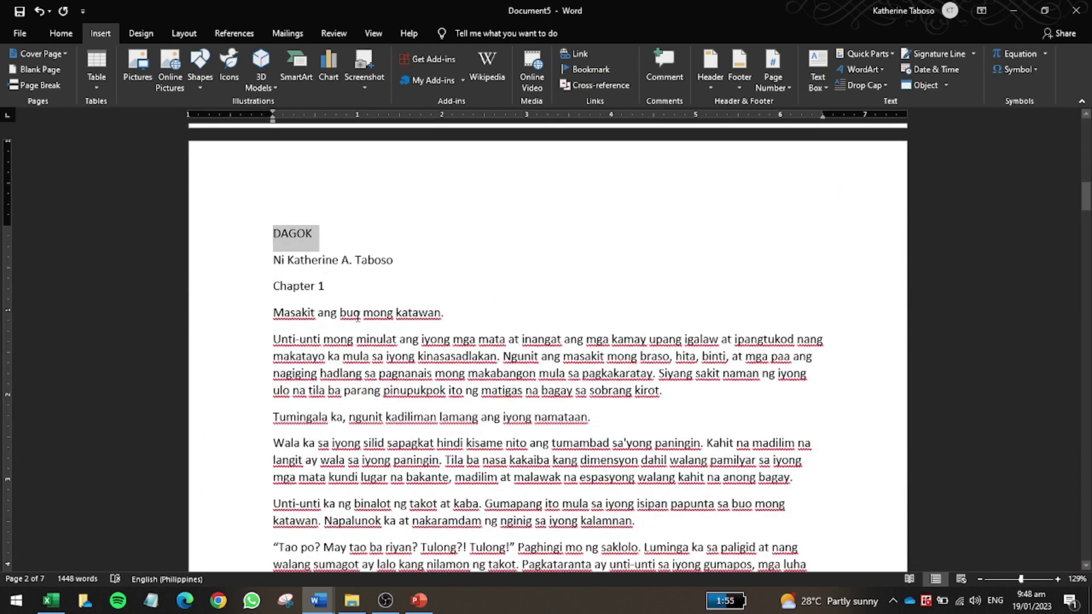
left_click(358, 316)
scroll(407, 344, "up", 8)
scroll(410, 356, "up", 3)
left_click_drag(380, 365, 841, 537)
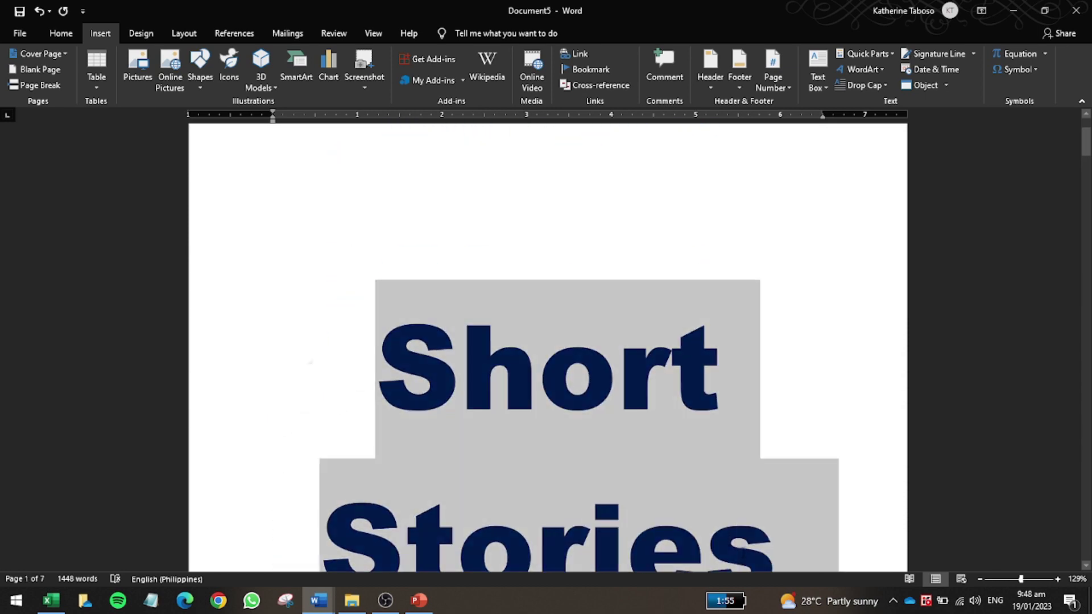
scroll(594, 379, "down", 8)
scroll(595, 379, "down", 3)
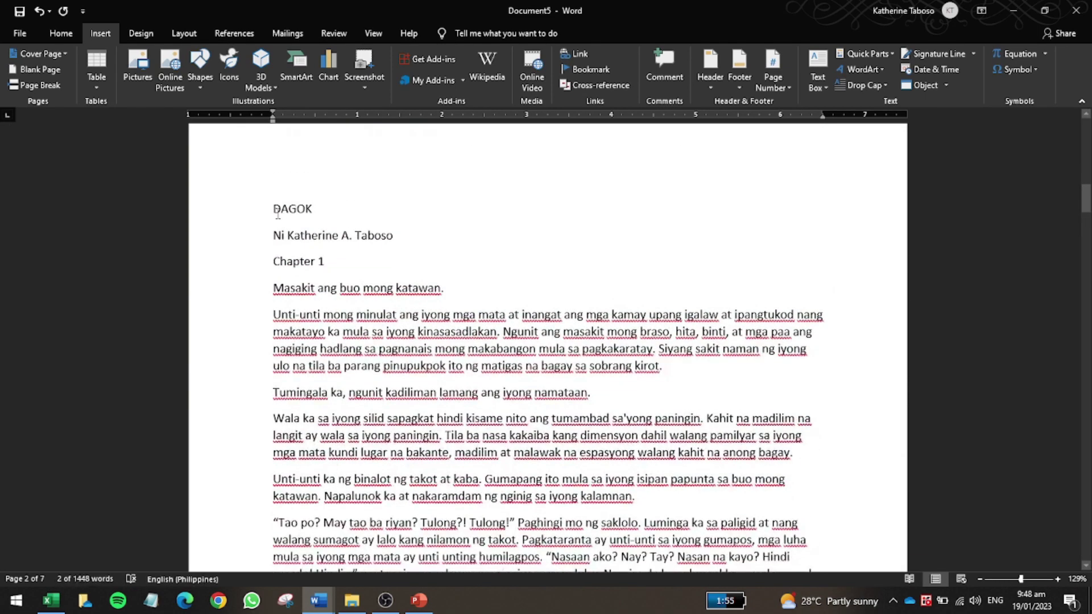
left_click_drag(276, 208, 386, 234)
scroll(386, 235, "down", 3)
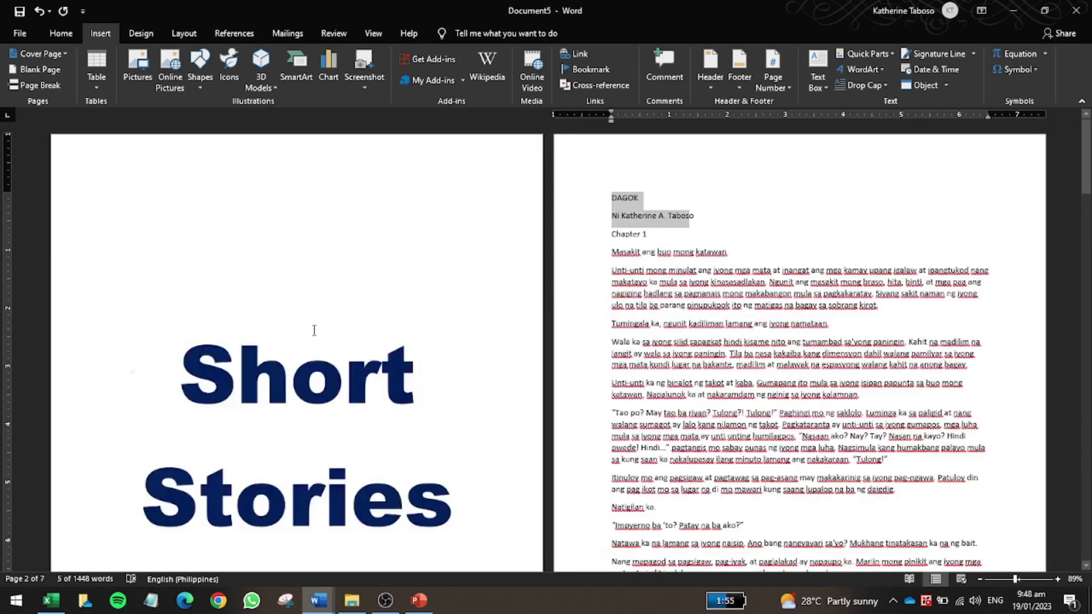
left_click_drag(235, 375, 446, 503)
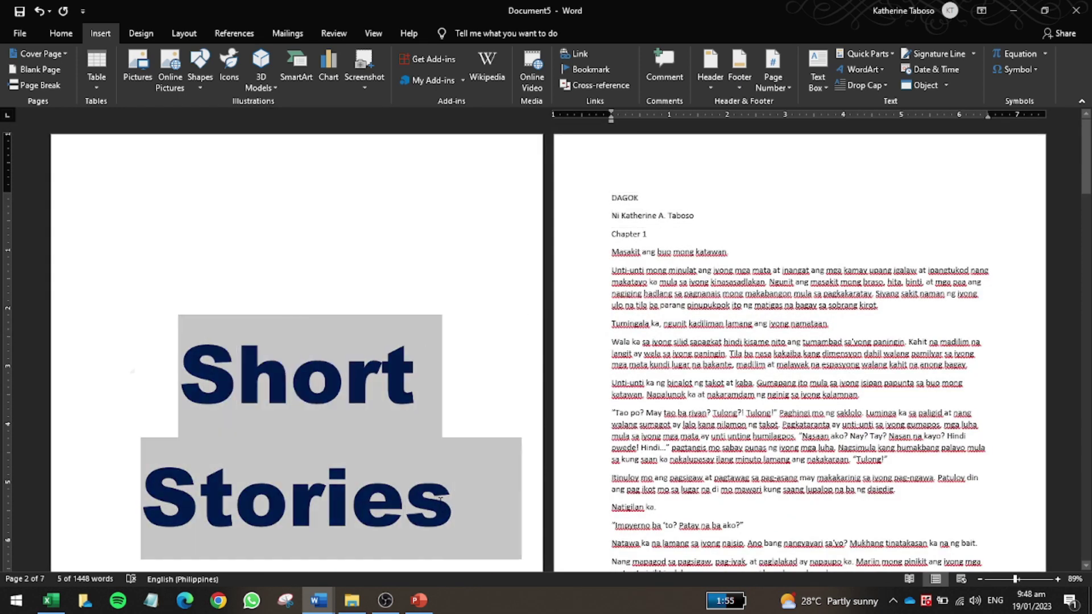
scroll(725, 341, "up", 4)
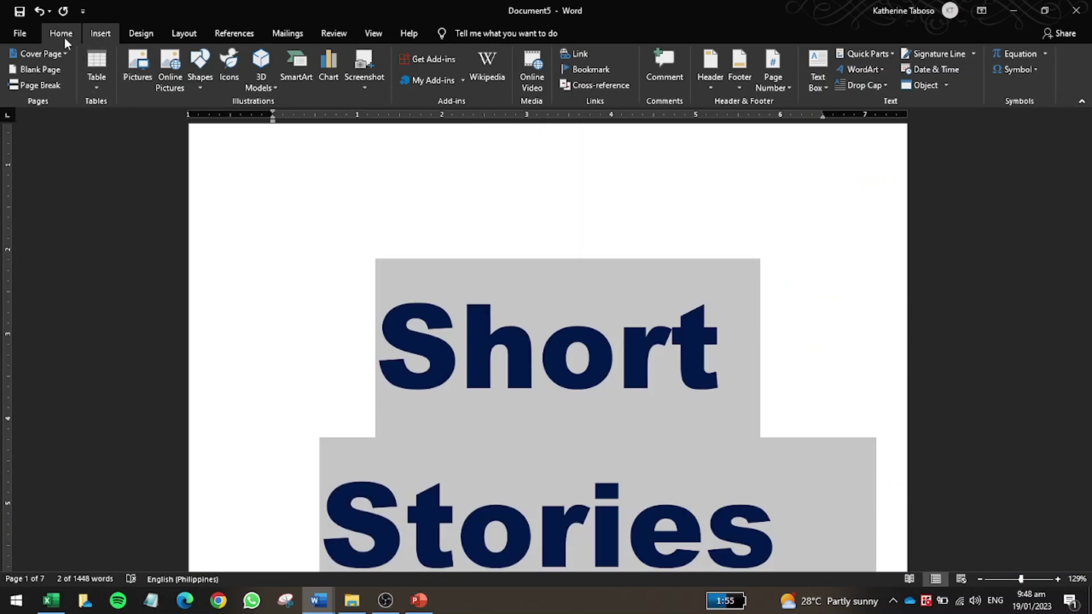
left_click(61, 34)
Apply the Heading 2 style to the DAGOK title and byline lines
scroll(624, 232, "down", 1)
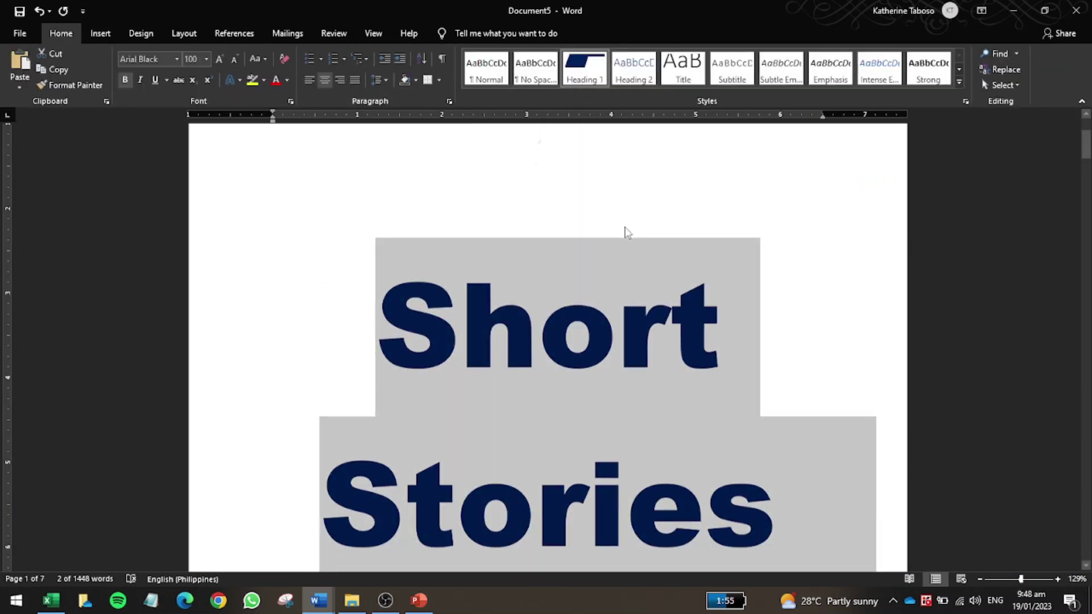
scroll(580, 339, "down", 20)
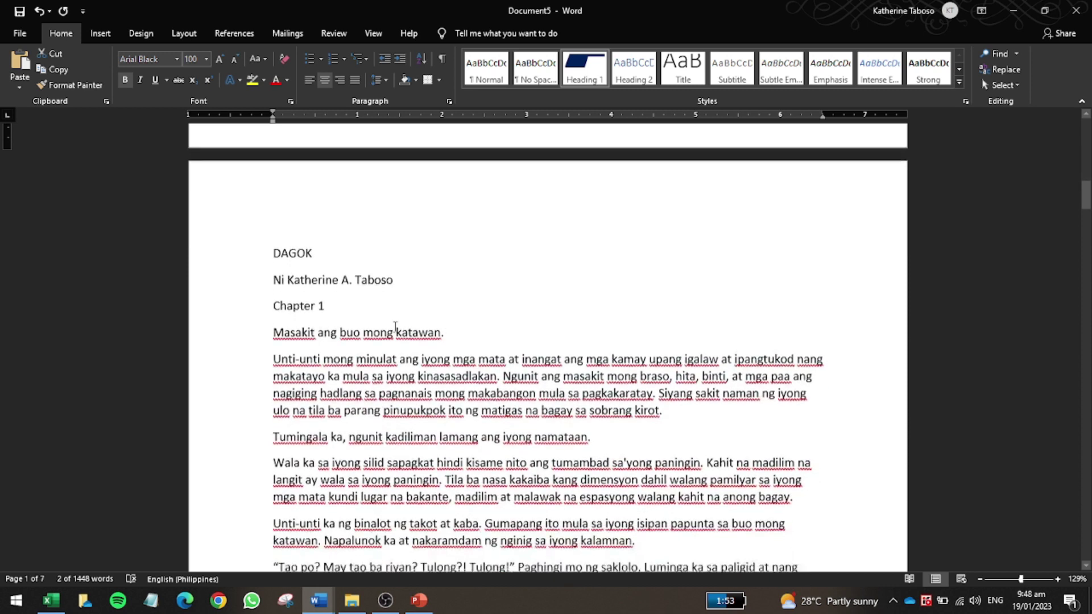
left_click(387, 332)
left_click_drag(273, 250, 395, 286)
left_click(642, 71)
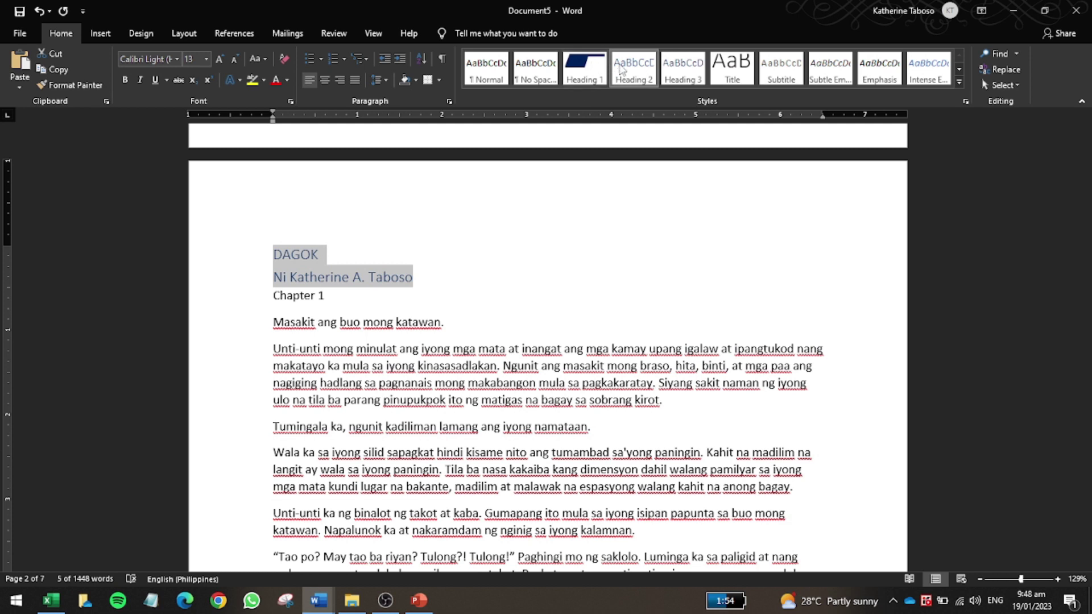
Modify Heading 2 to bold Arial Black in dark navy
right_click(623, 68)
left_click(654, 89)
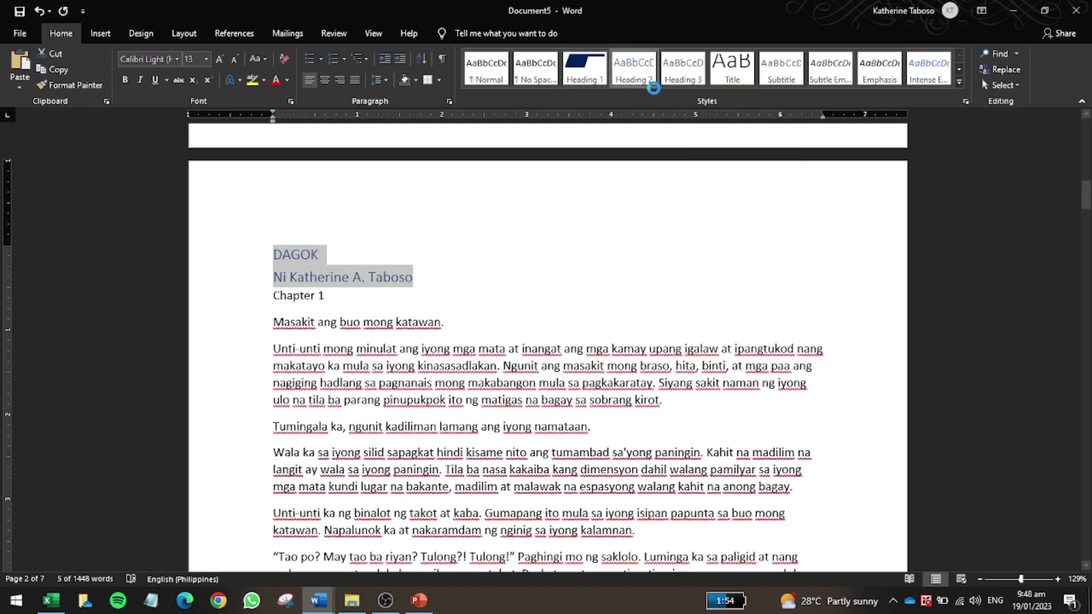
left_click(429, 229)
type("Arial")
key("Delete")
double_click(429, 229)
key("BackSpace")
type("Arial")
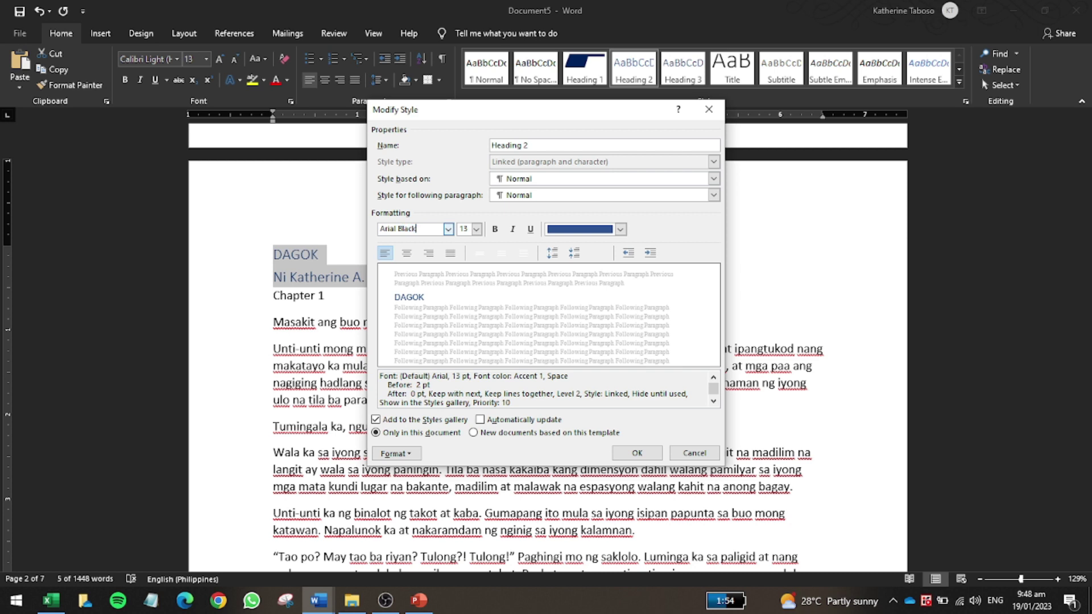
left_click(464, 229)
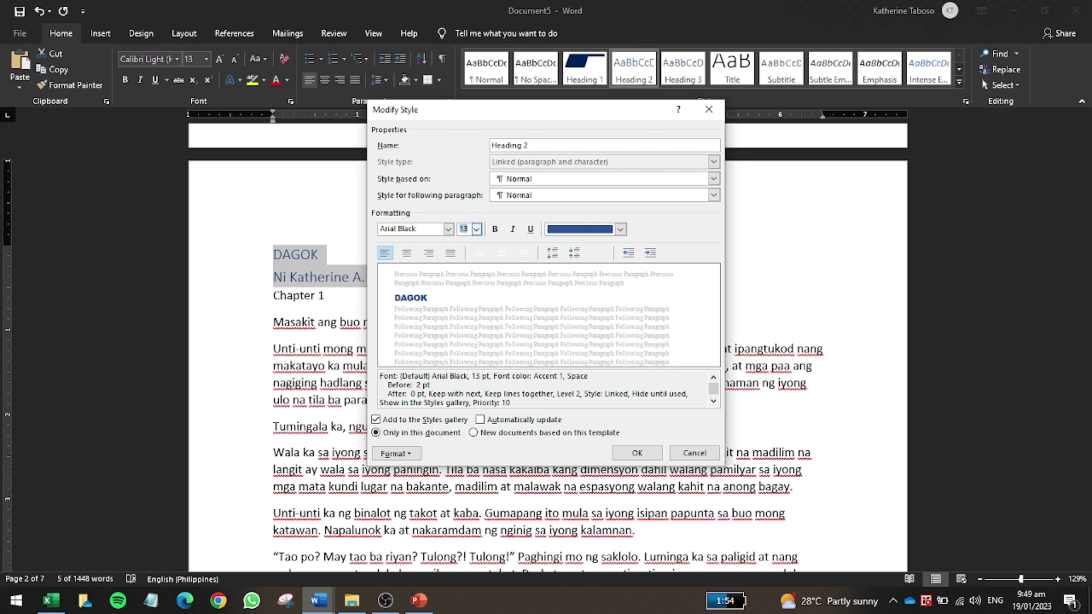
left_click(495, 229)
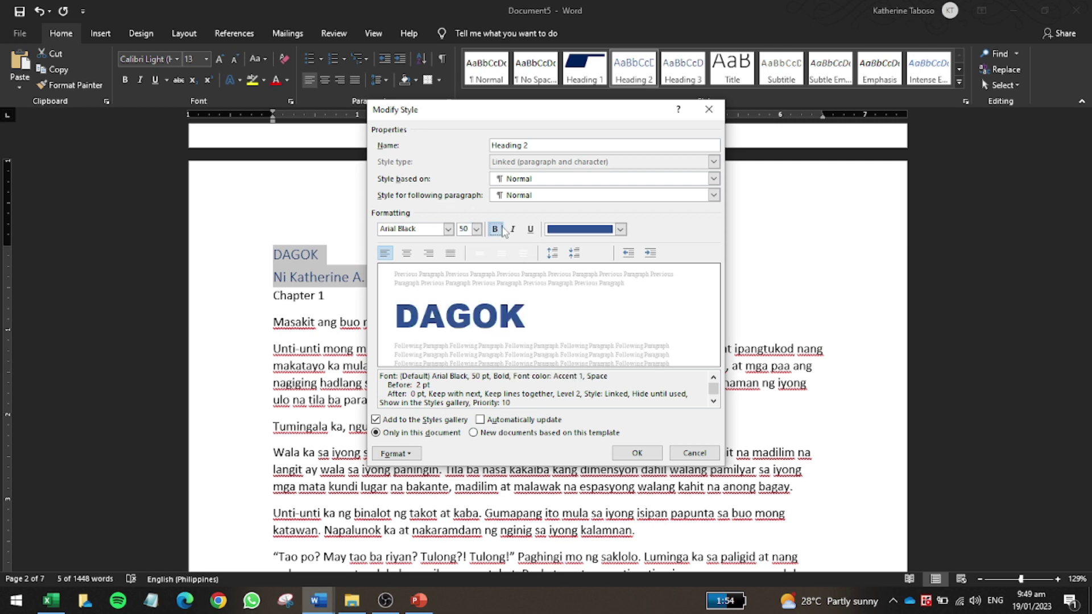
left_click(619, 229)
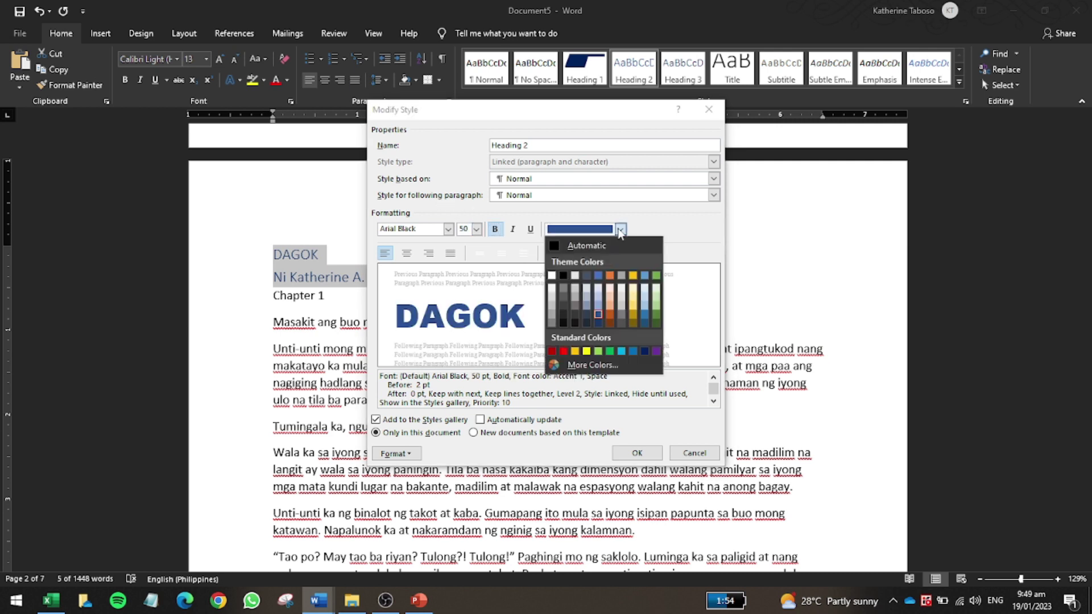
left_click(647, 353)
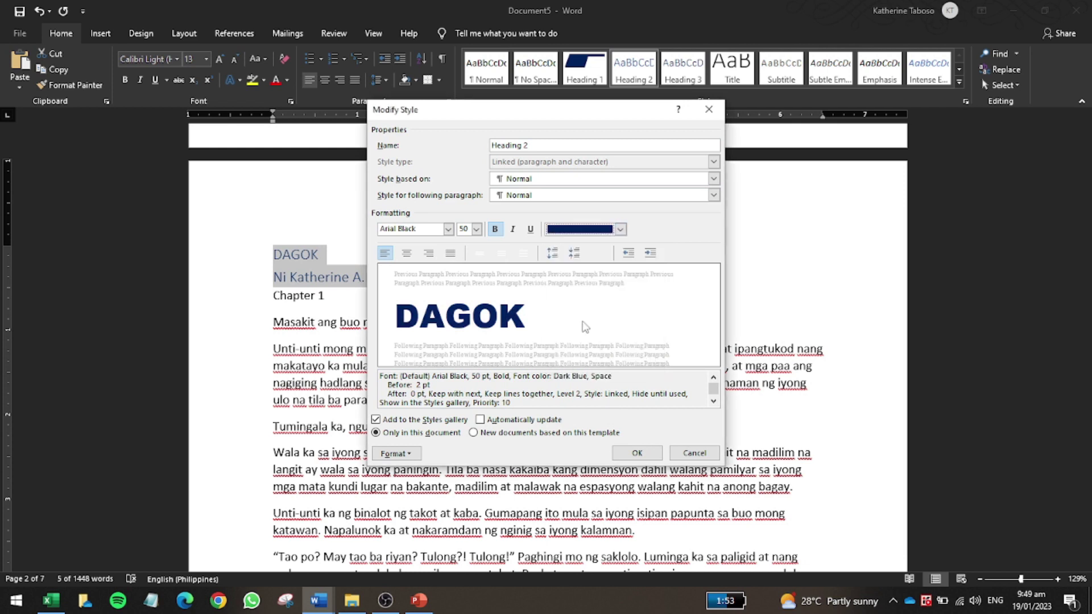
left_click(643, 449)
Centre the three DAGOK title lines on the page
left_click(478, 410)
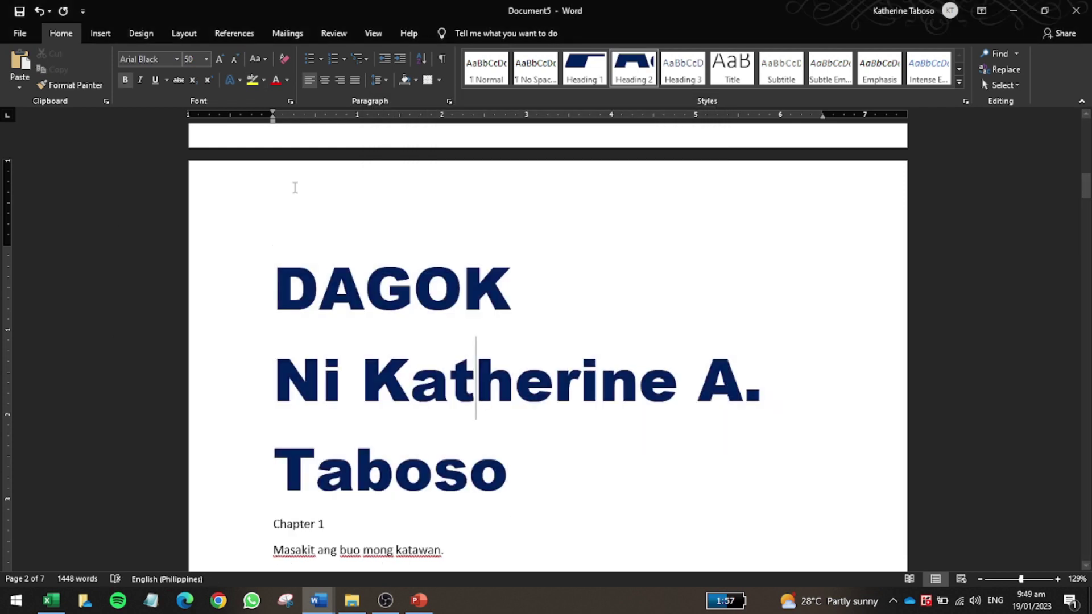
left_click_drag(511, 453, 272, 272)
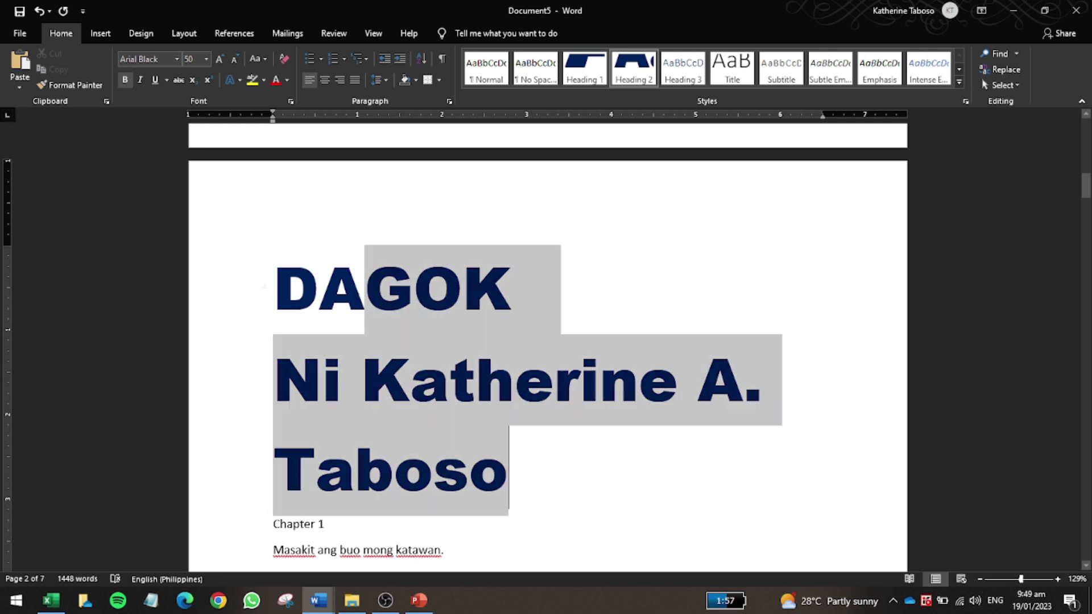
left_click(324, 80)
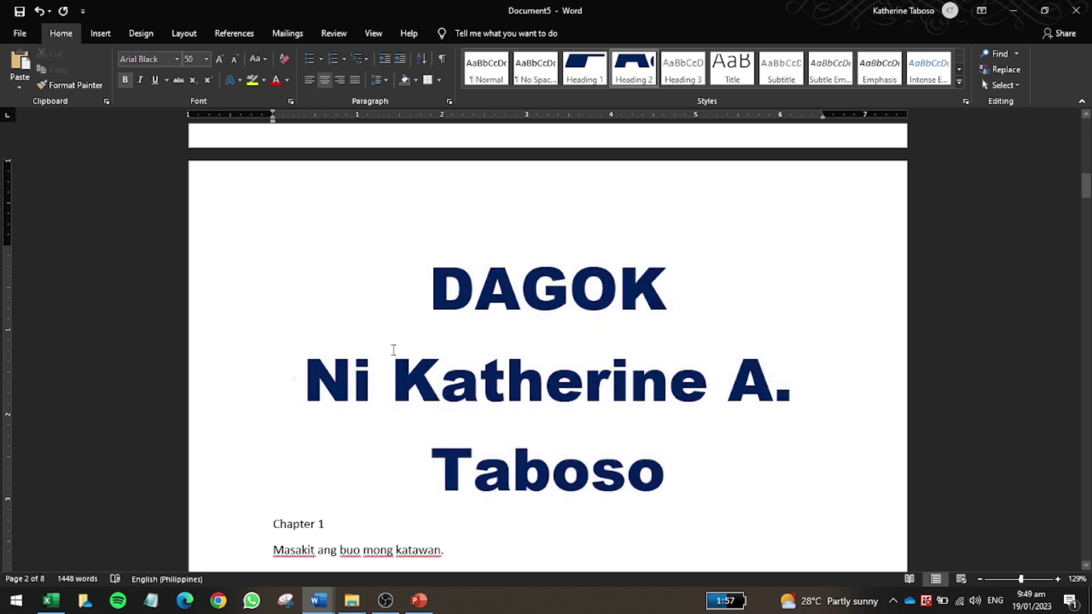
Change the Heading 2 style font size to 30 pt
triple_click(546, 390)
left_click(699, 466)
right_click(642, 79)
left_click(679, 94)
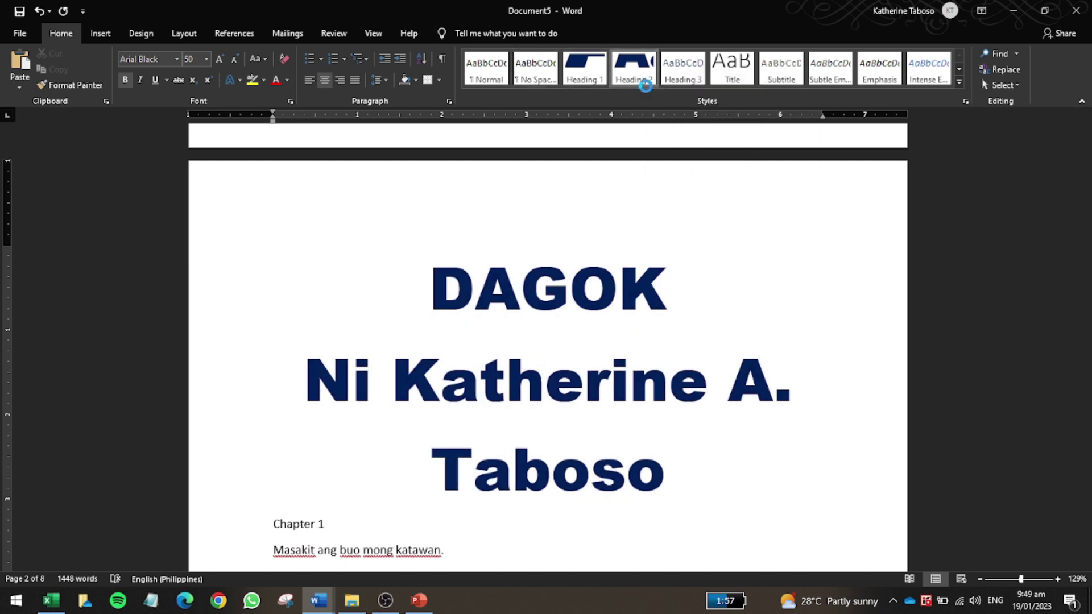
left_click(462, 229)
type("3")
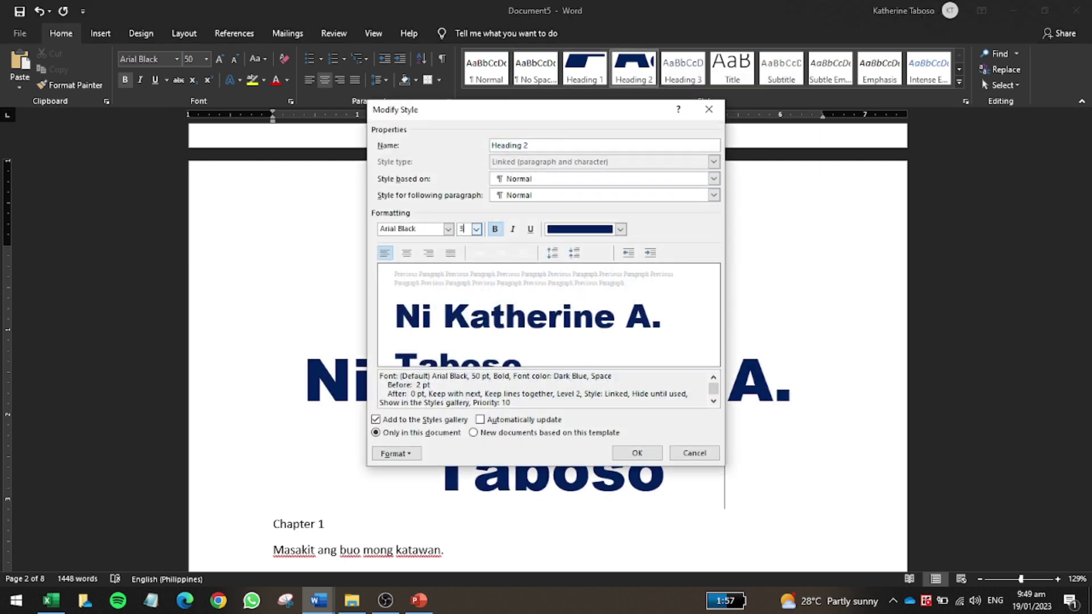
type("0")
left_click(637, 453)
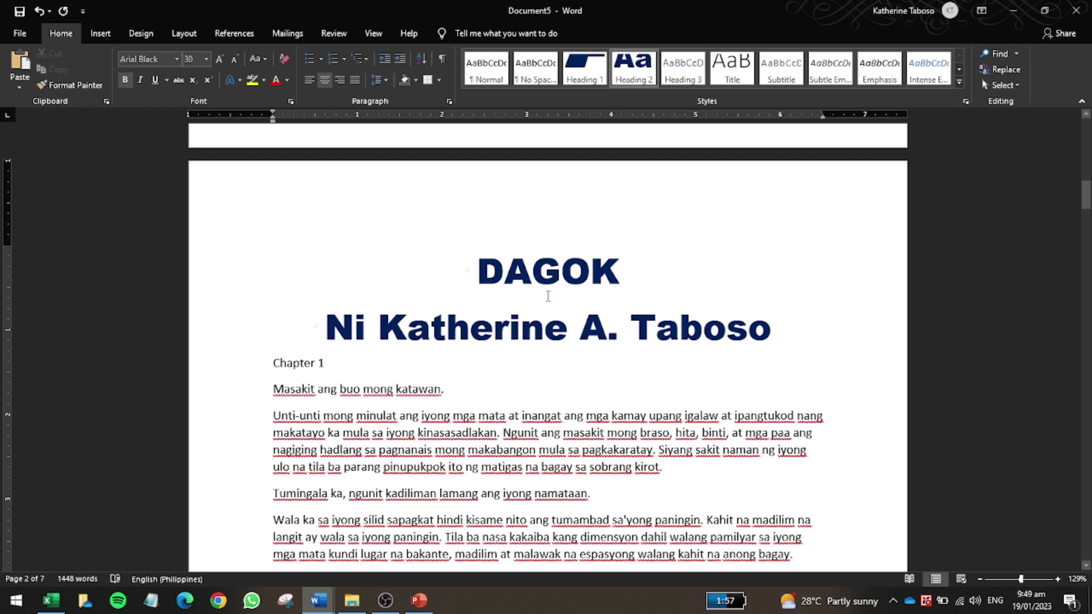
Check the resized DAGOK title and author byline on page 2
left_click_drag(488, 274, 765, 329)
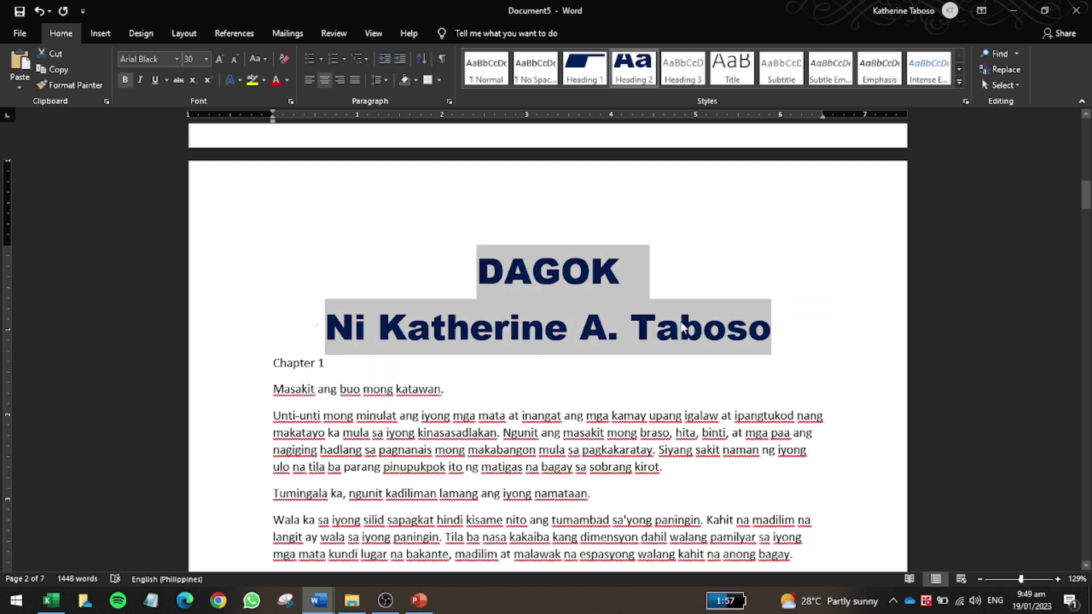
scroll(660, 301, "up", 5)
scroll(569, 301, "up", 3)
left_click(487, 302)
scroll(482, 321, "down", 10)
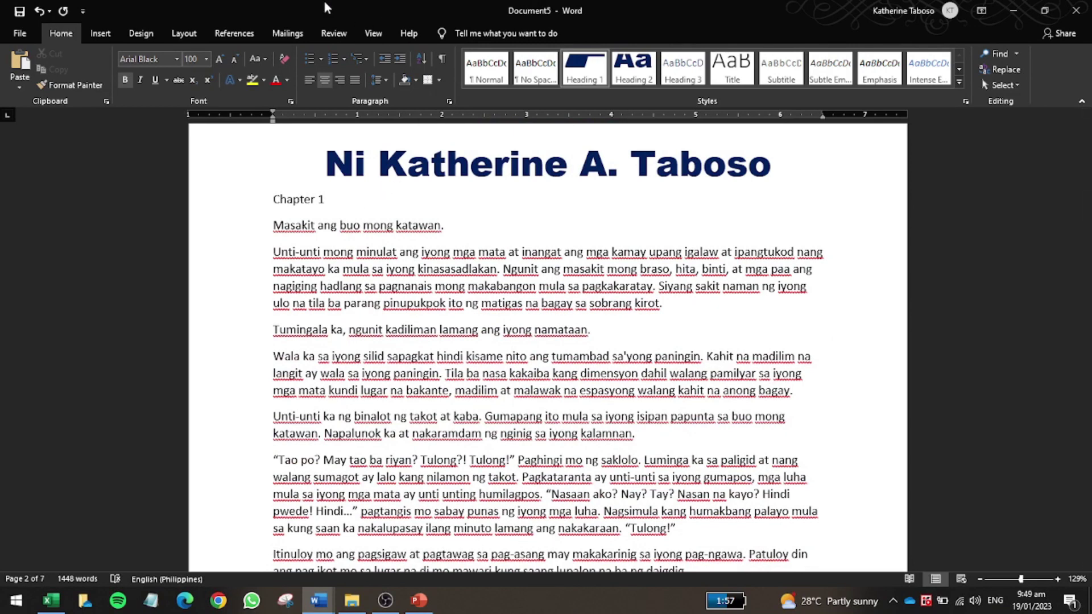
left_click(335, 150)
scroll(335, 150, "up", 1)
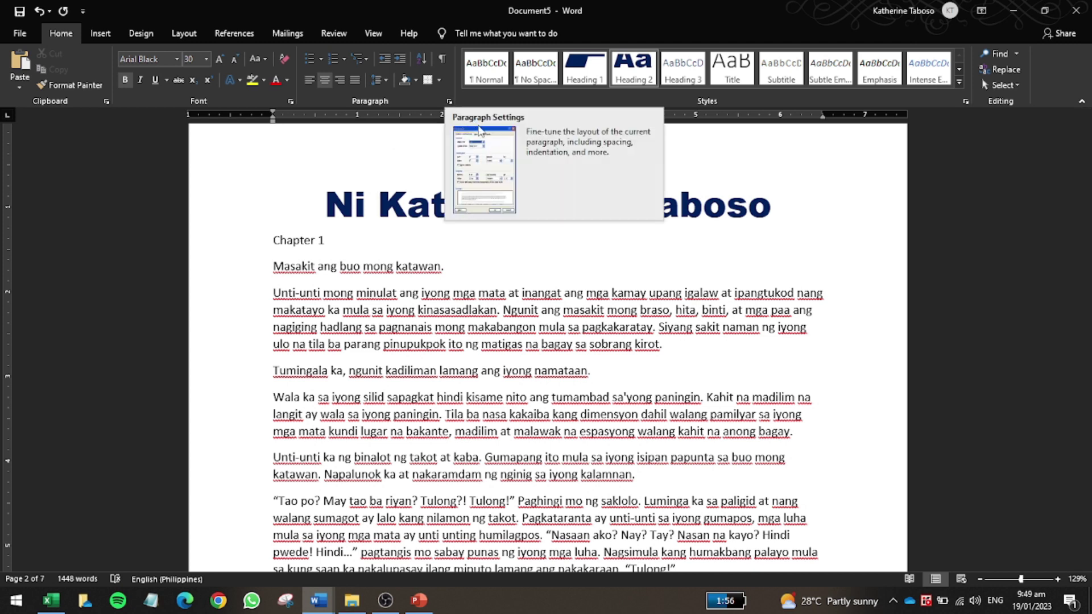
Apply the Heading 3 style to the Chapter 1 line
left_click_drag(349, 240, 266, 233)
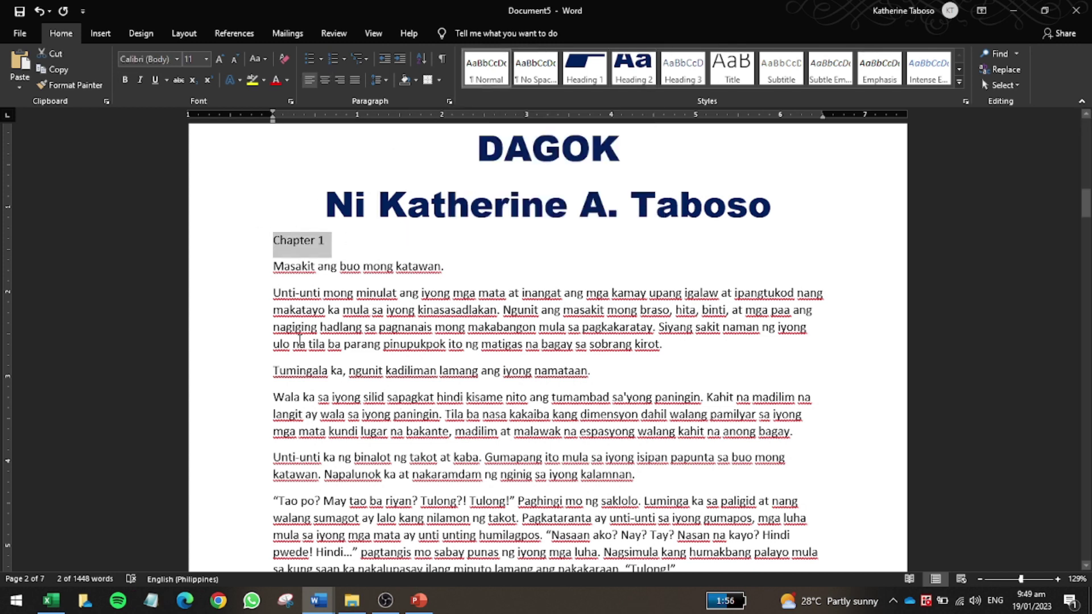
left_click_drag(452, 169, 771, 213)
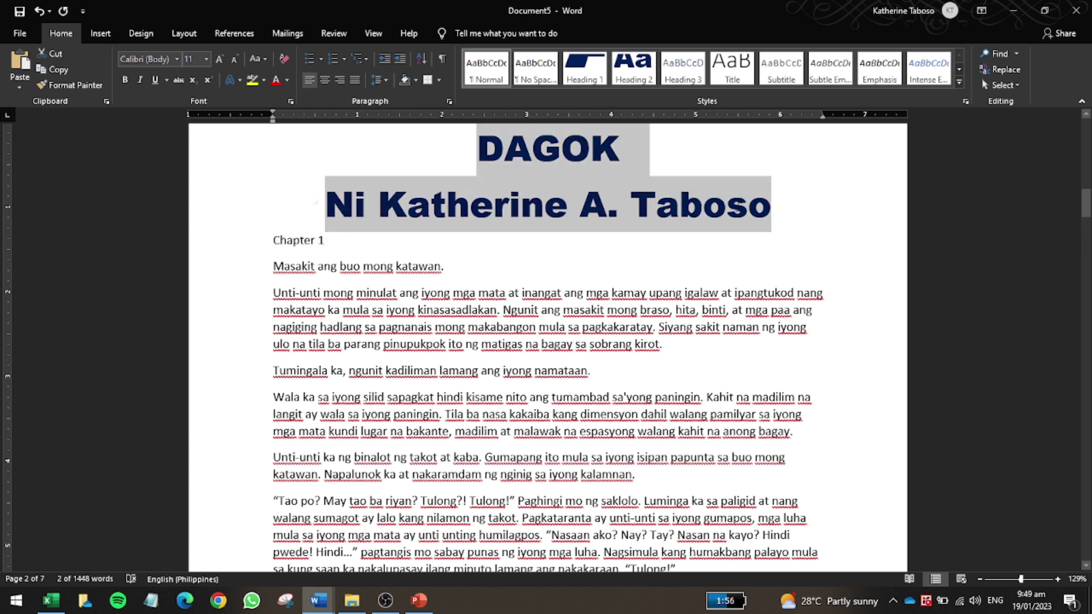
left_click(469, 178)
left_click_drag(666, 165, 772, 216)
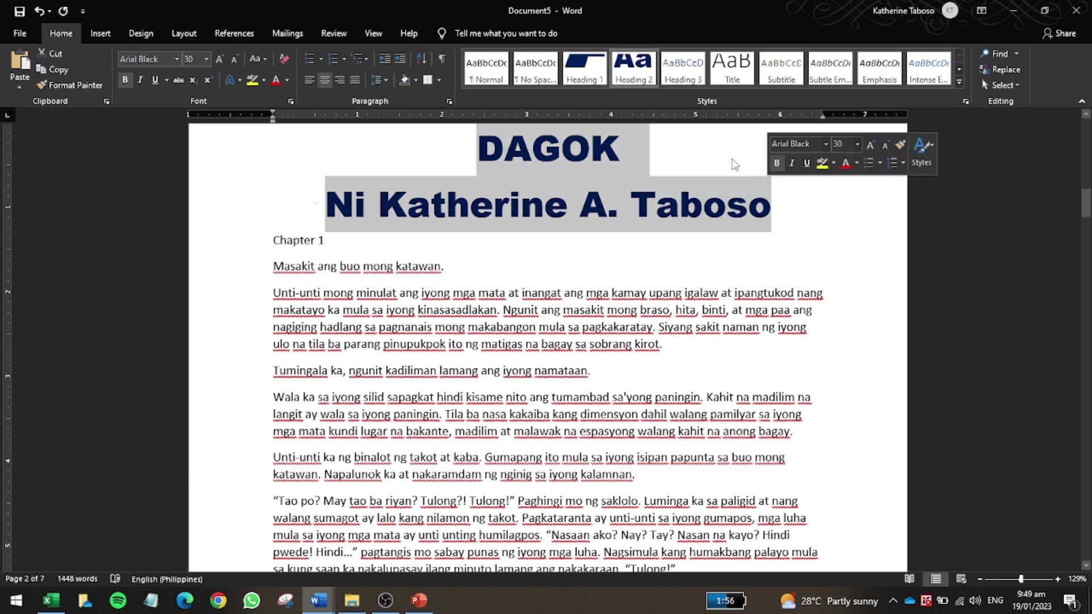
triple_click(290, 241)
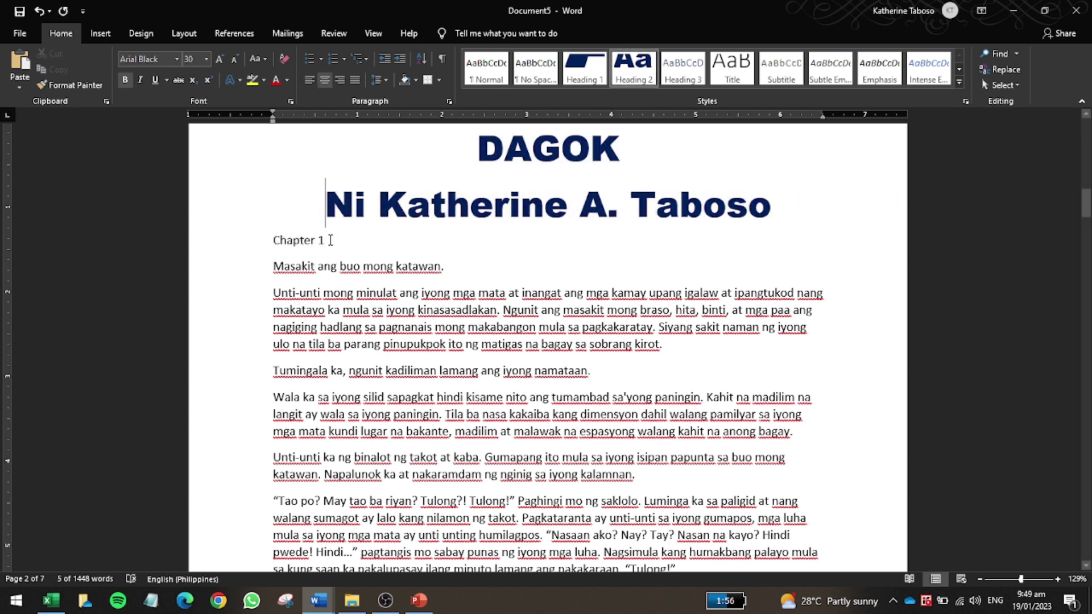
left_click_drag(286, 239, 274, 241)
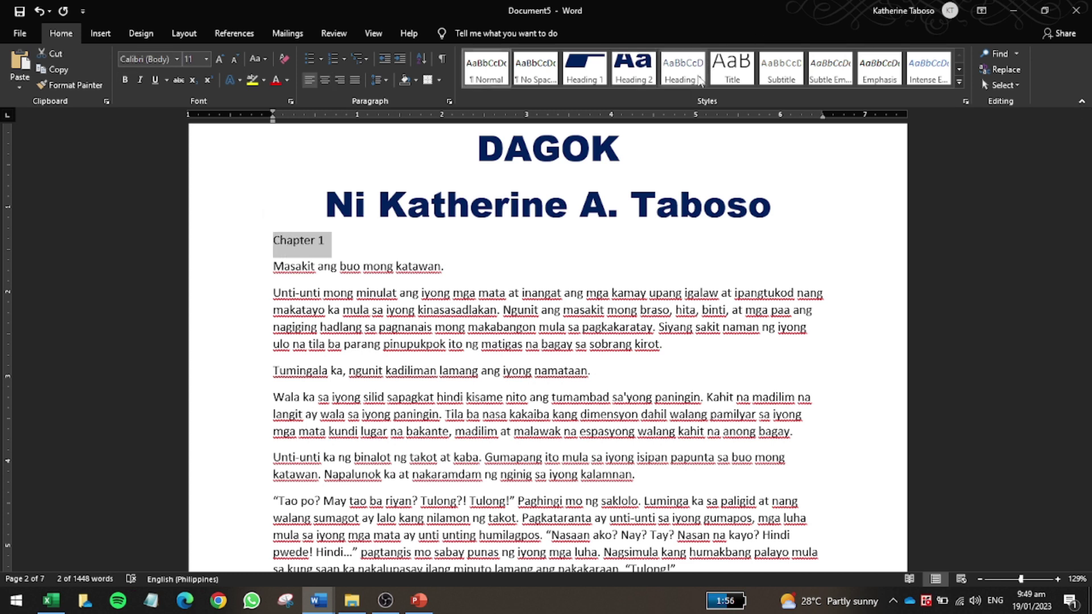
left_click(698, 80)
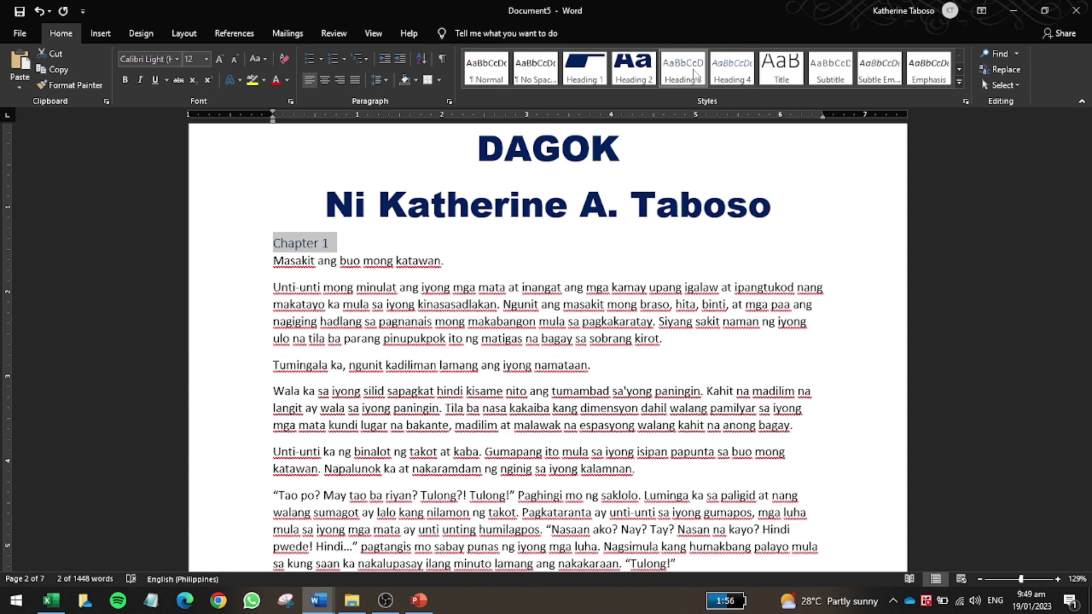
Modify Heading 3 to bold 20 pt Arial Black
right_click(695, 73)
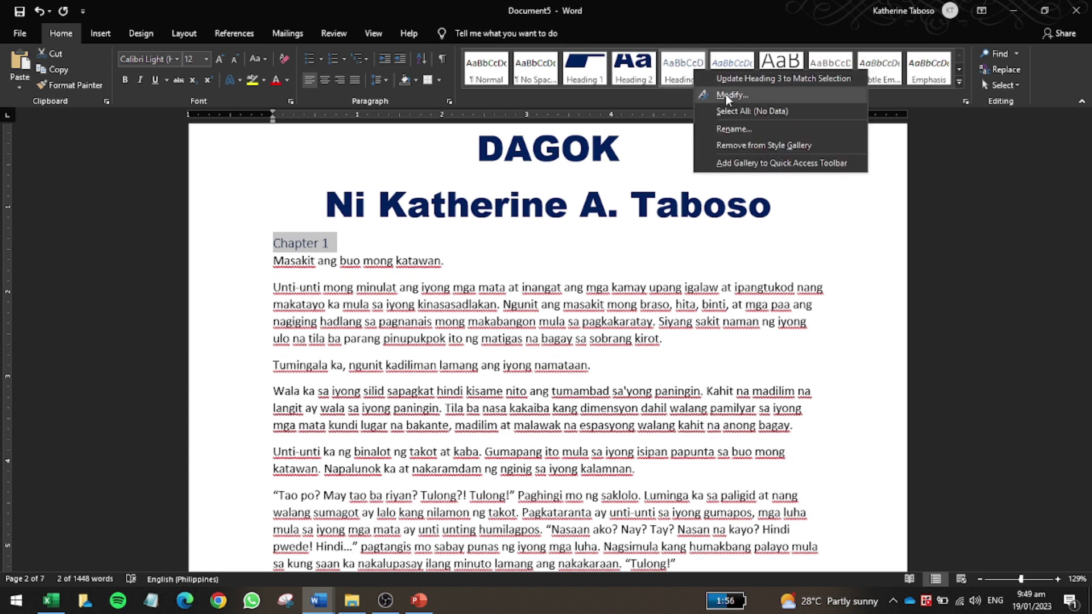
left_click(726, 94)
left_click(466, 230)
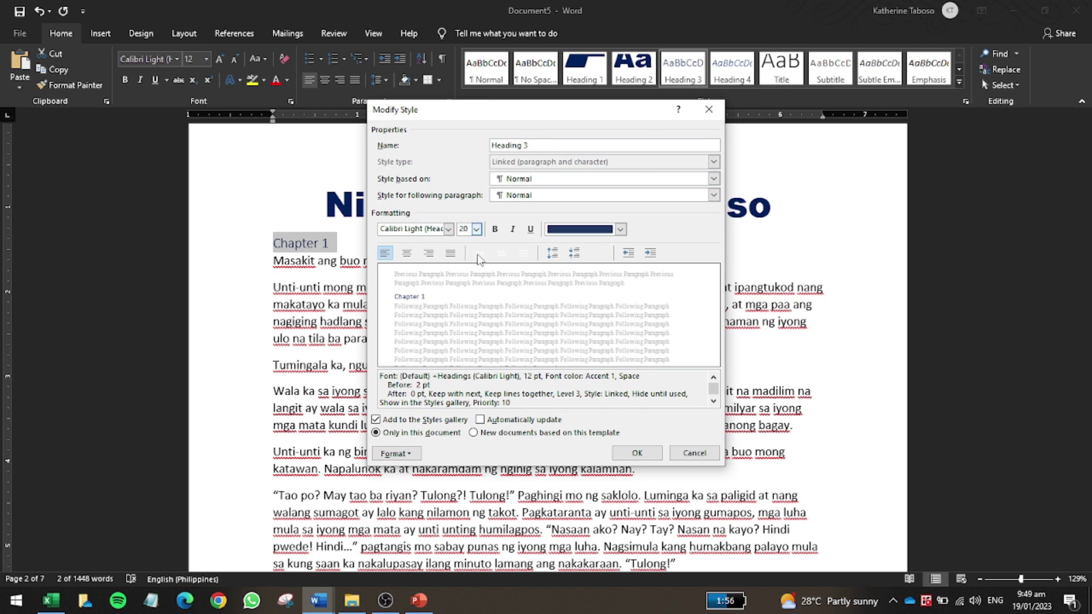
left_click(391, 229)
type("Arial Black")
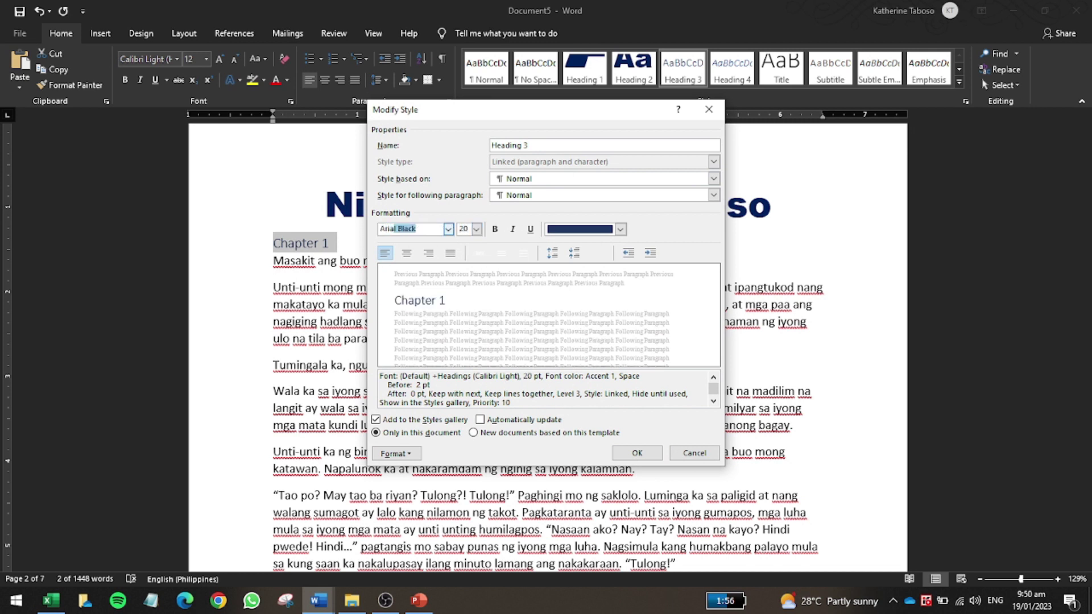
left_click(392, 230)
left_click(494, 230)
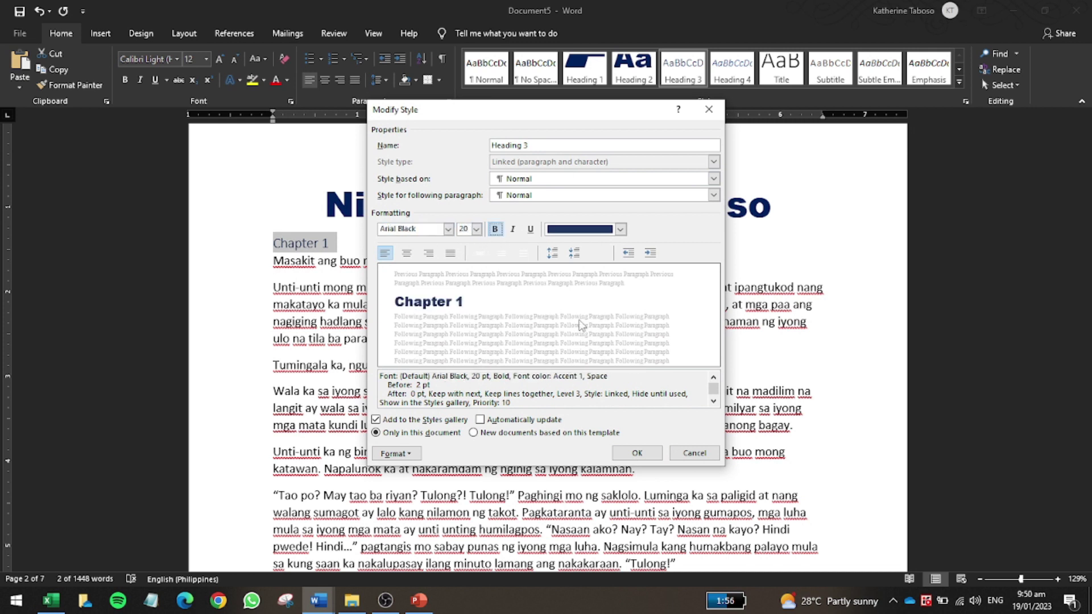
left_click(637, 452)
Give the Chapter 2 line the Heading 3 style
left_click(403, 307)
scroll(403, 307, "down", 3)
scroll(402, 307, "down", 17)
left_click_drag(362, 337, 272, 329)
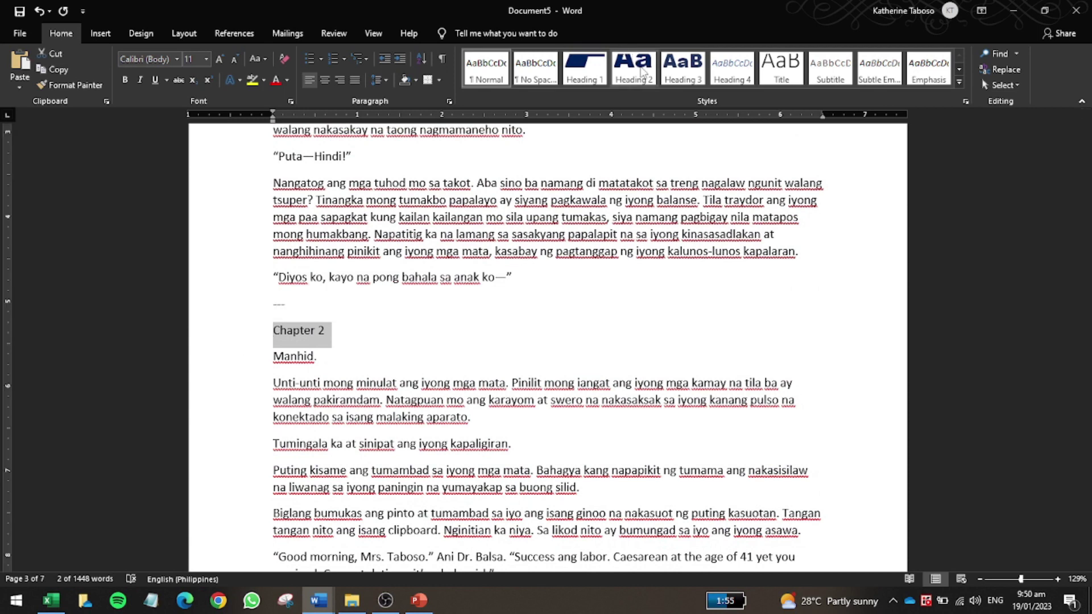
left_click(634, 67)
left_click(665, 73)
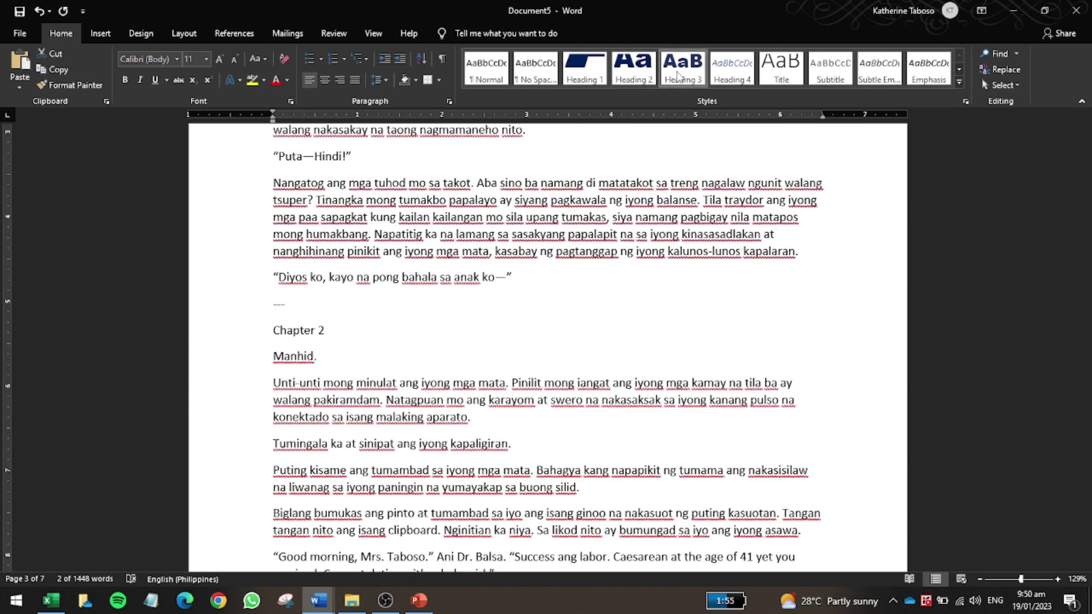
left_click(413, 347)
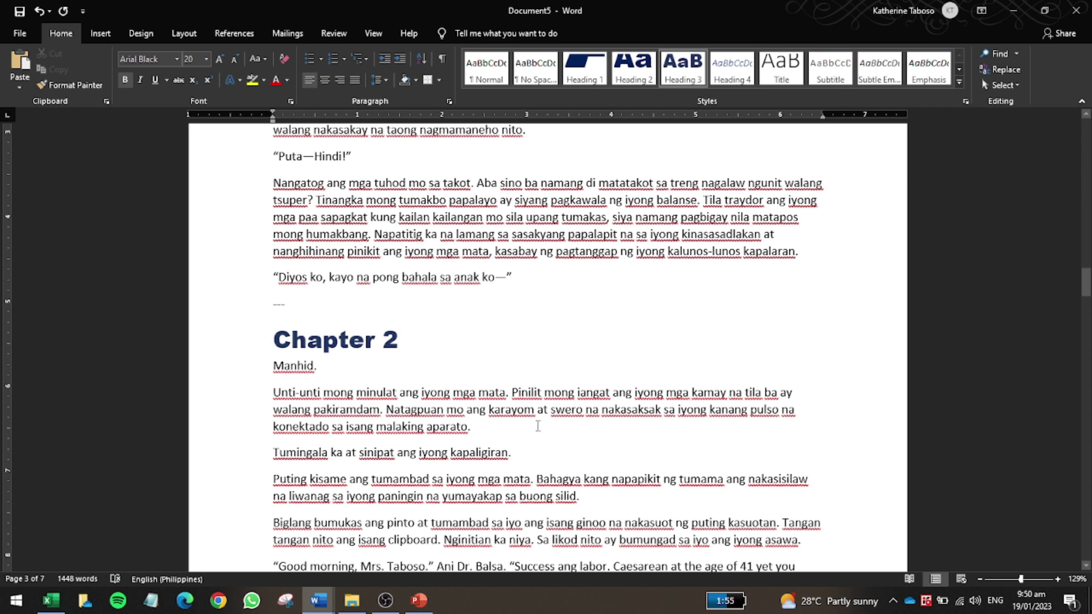
scroll(477, 427, "down", 10)
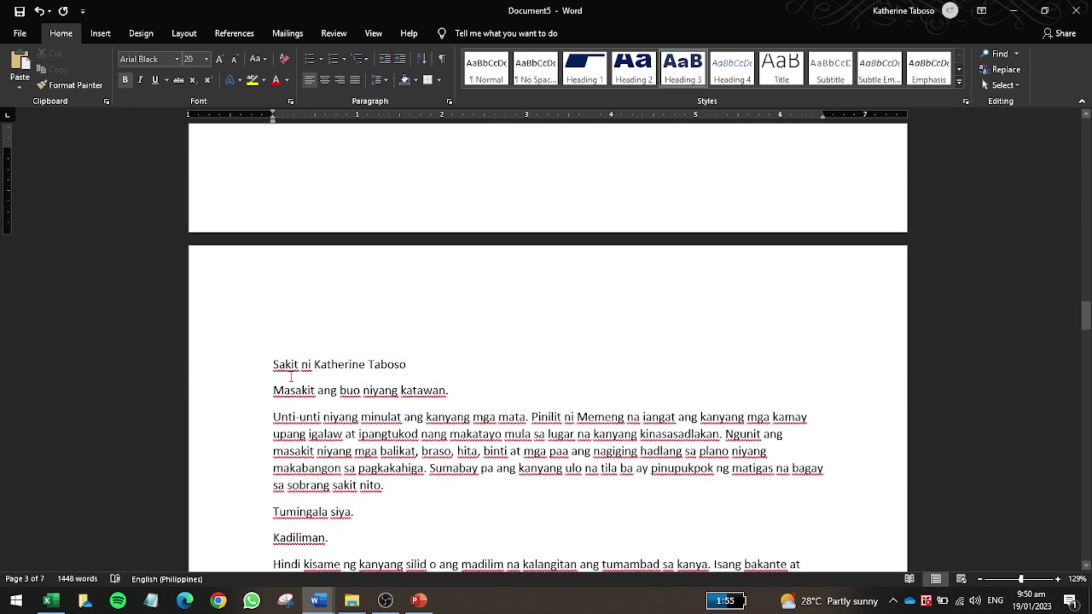
Apply Heading 2 to the Sakit story title and author line on page 4
left_click_drag(271, 364, 413, 367)
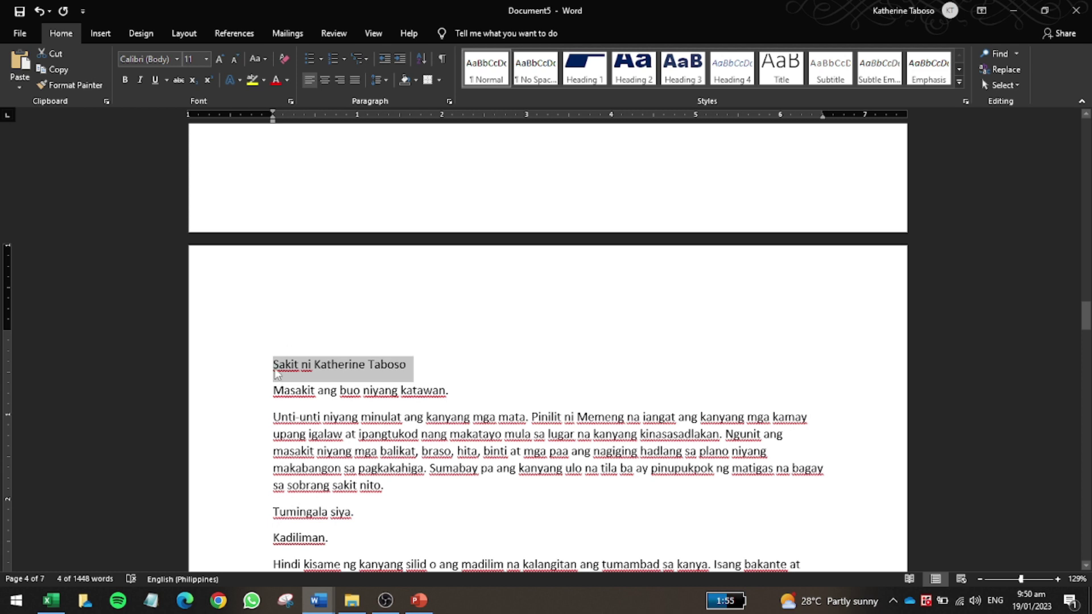
scroll(400, 364, "up", 12)
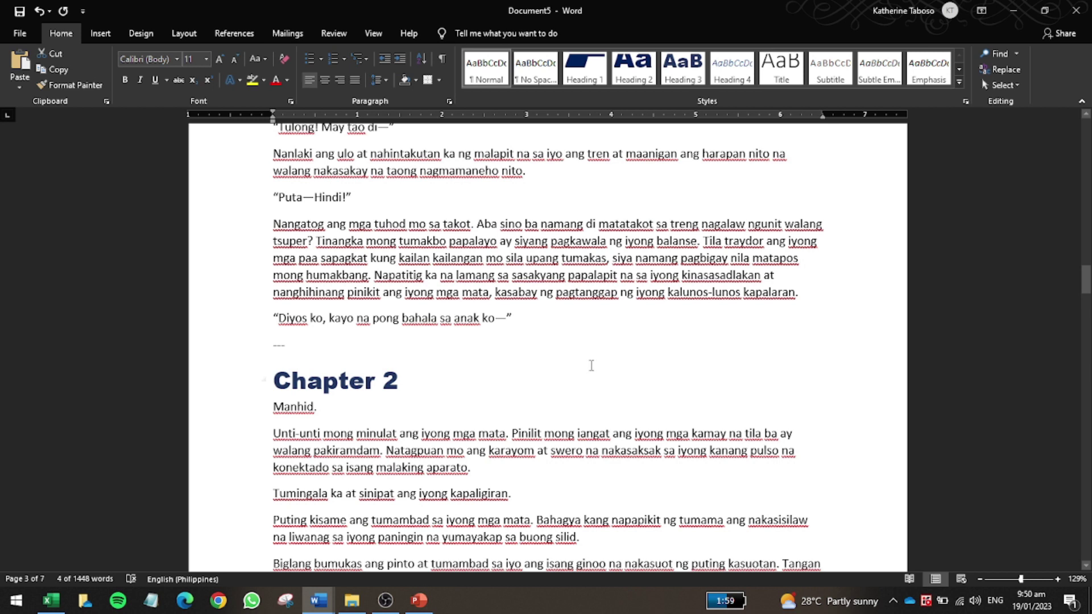
scroll(591, 365, "down", 12)
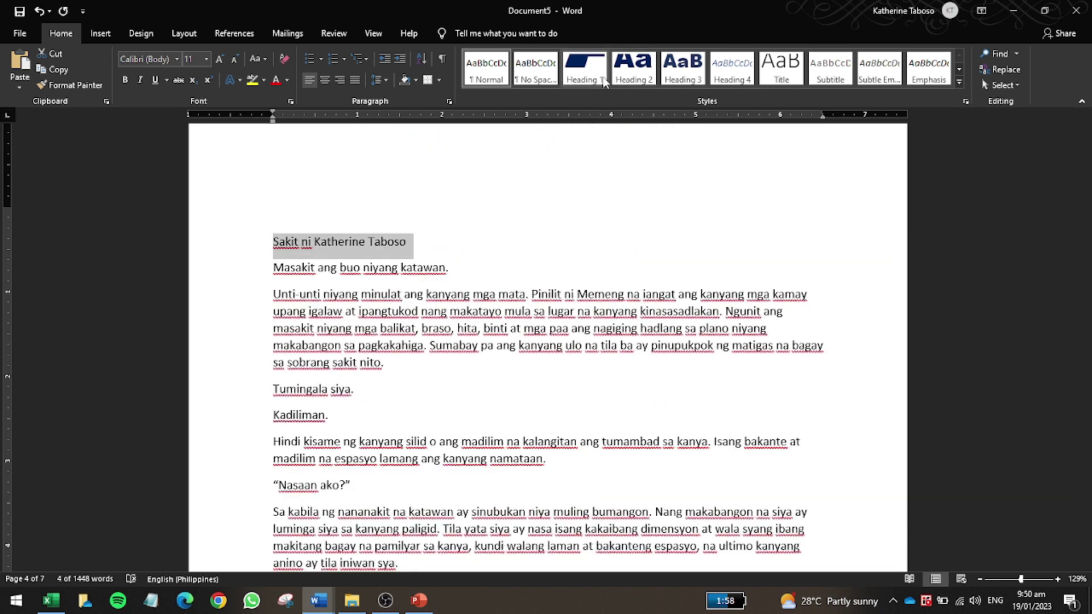
left_click(644, 73)
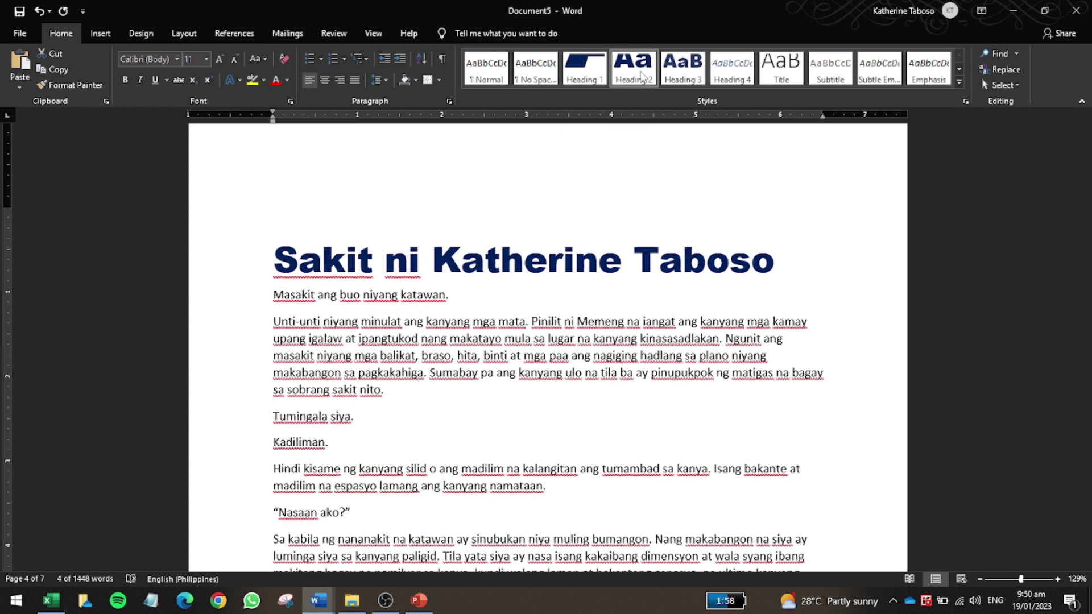
left_click(815, 291)
scroll(433, 340, "down", 15)
scroll(432, 340, "up", 15)
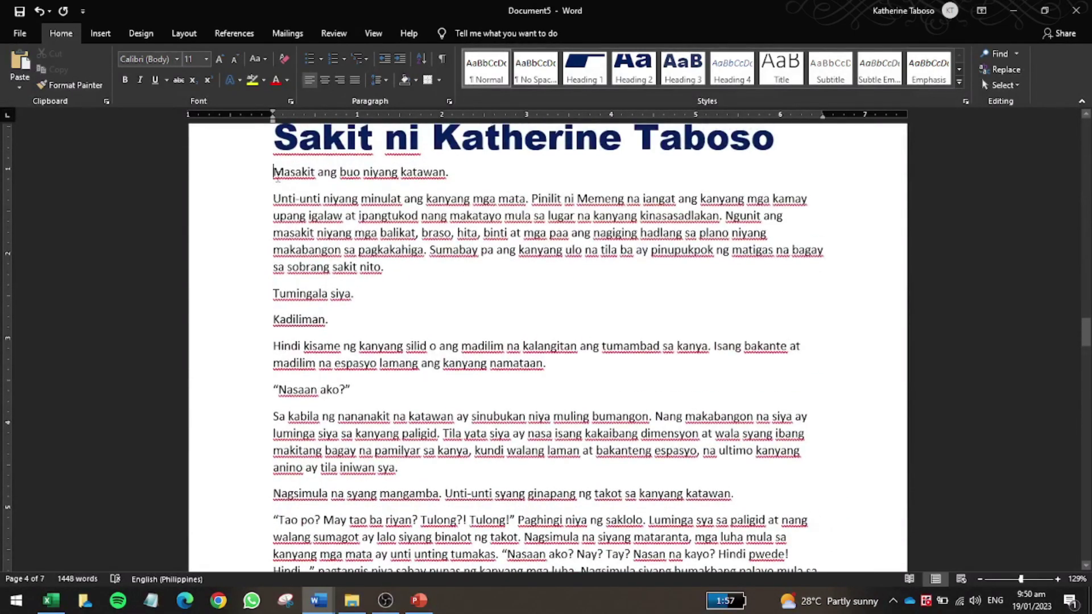
Put 'Chapter 1' on its own line and style it Heading 3
type("Chapter 1")
key("Return")
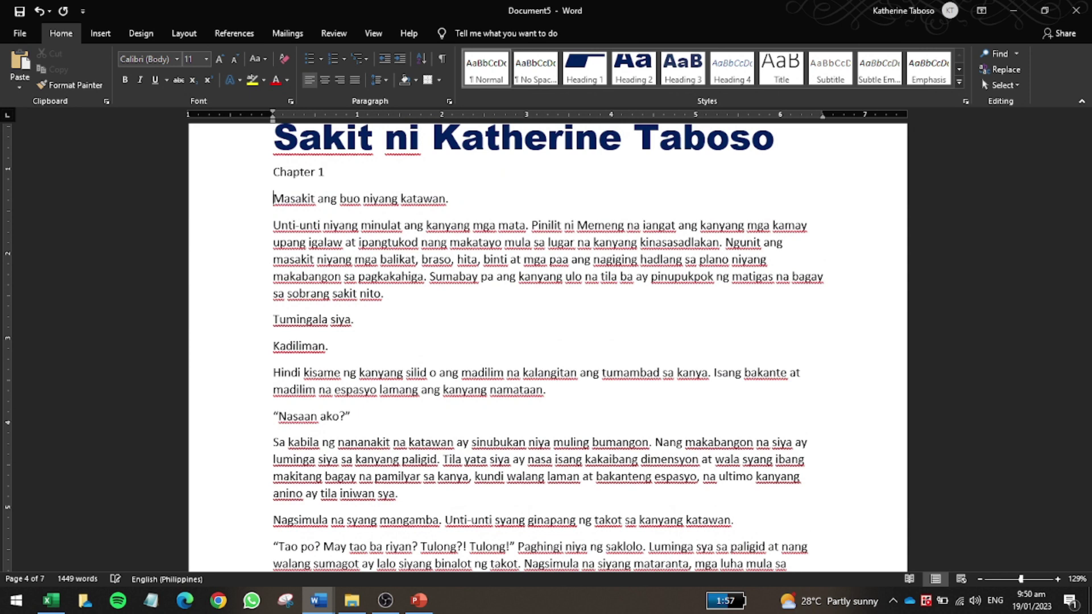
triple_click(314, 171)
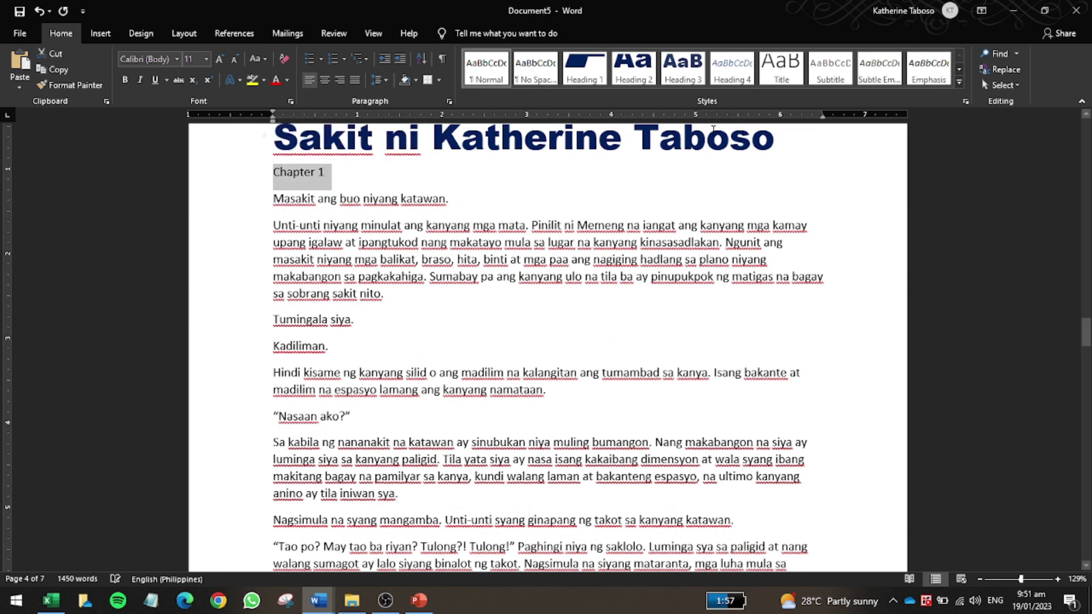
left_click(682, 69)
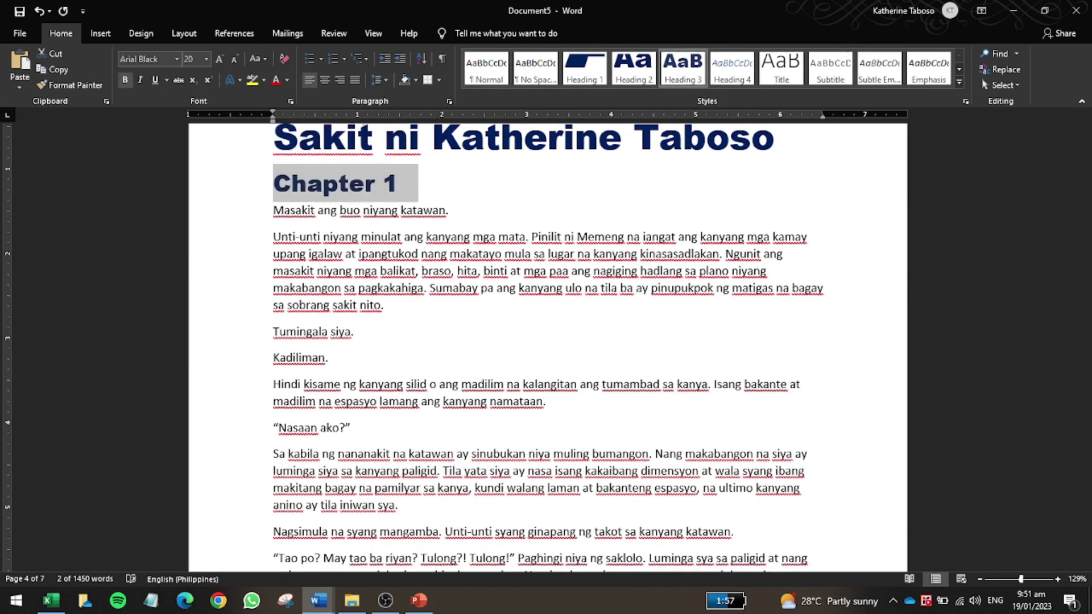
Add a 'Chapter 2' line before the Manhid. section, styled Heading 3
triple_click(444, 149)
scroll(426, 188, "down", 10)
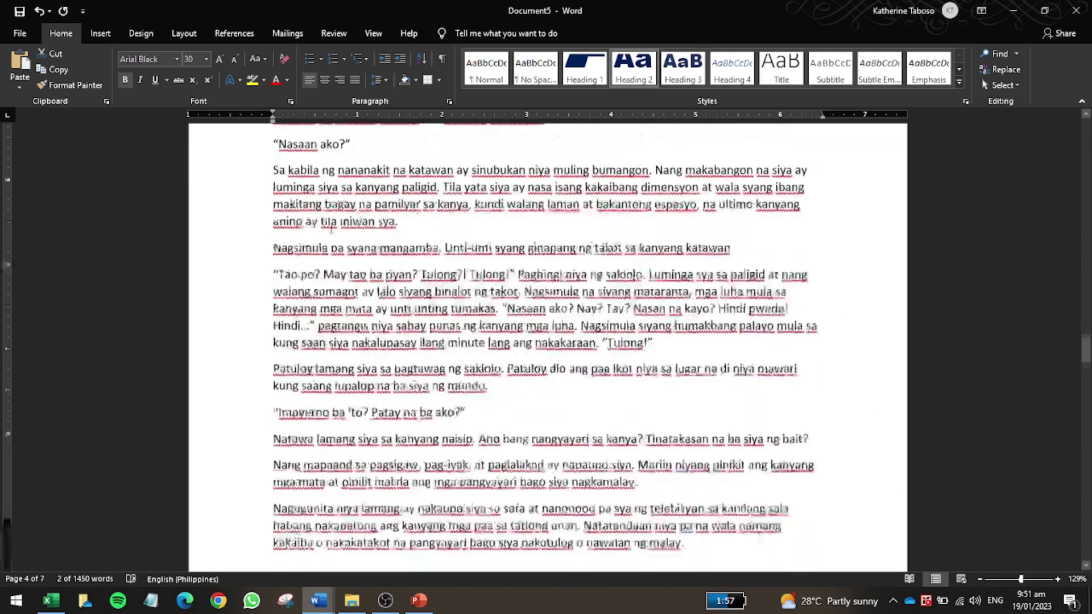
scroll(325, 238, "down", 10)
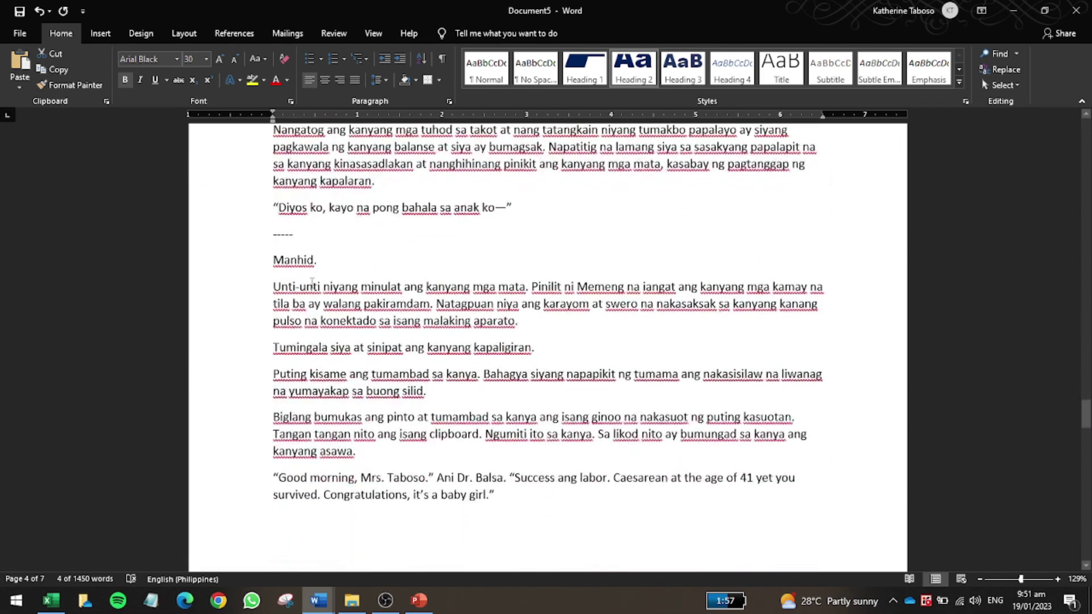
left_click(314, 239)
key("Return")
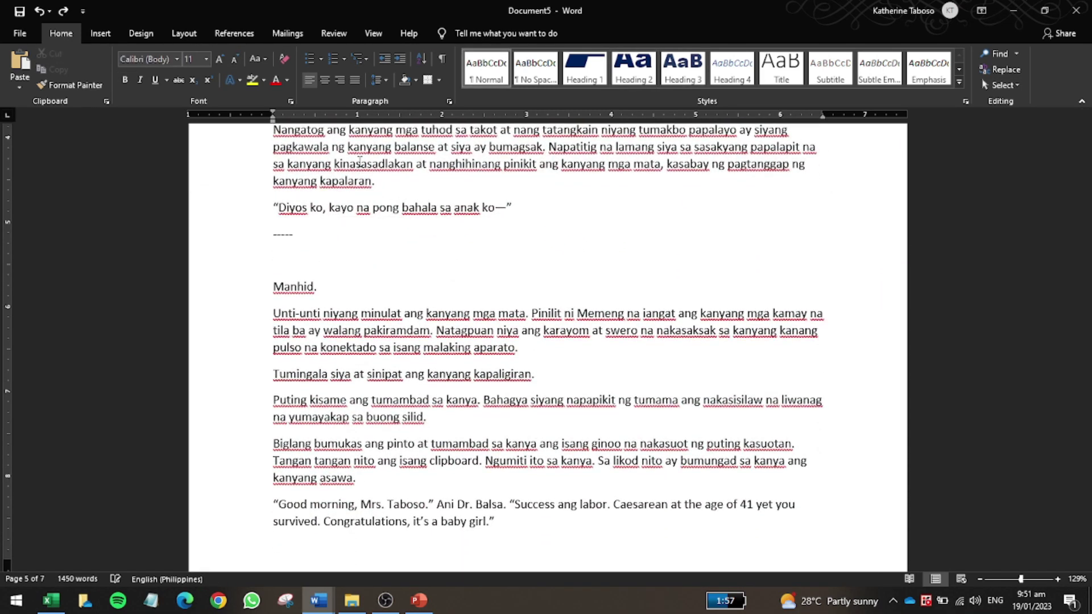
scroll(359, 161, "up", 1)
type("Chapter 2")
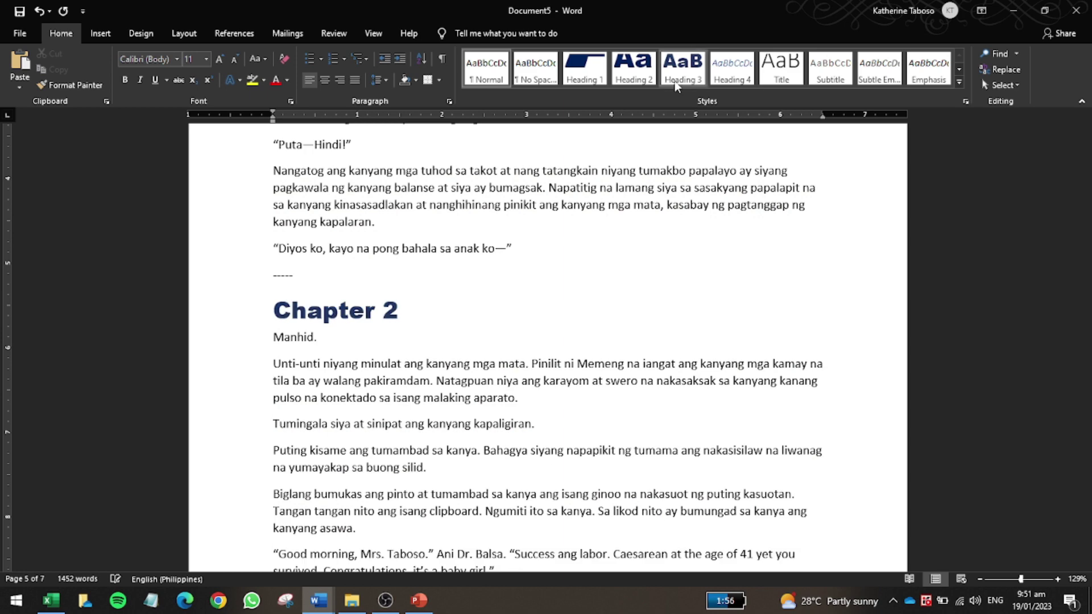
left_click(676, 84)
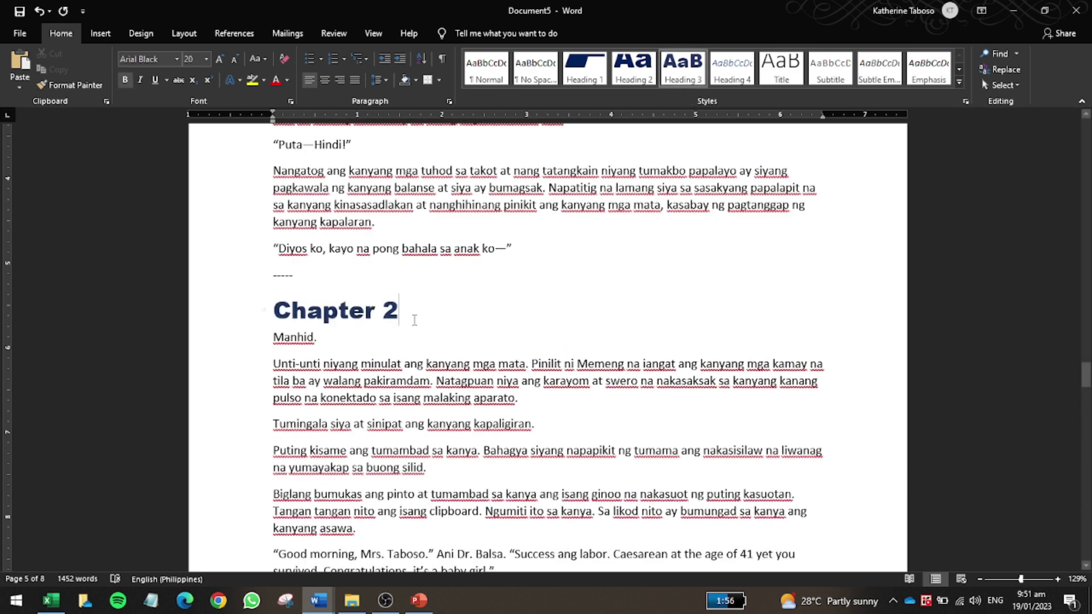
scroll(414, 320, "up", 20)
left_click_drag(1085, 301, 1085, 207)
scroll(406, 170, "up", 5)
Title the first chapter 'Chapter 1: Ang Simula'
left_click(403, 149)
type(": ang Simula")
left_click(431, 157)
key("BackSpace")
type("A")
Title the second chapter 'Chapter 2: Ang Katapusan'
scroll(452, 394, "down", 20)
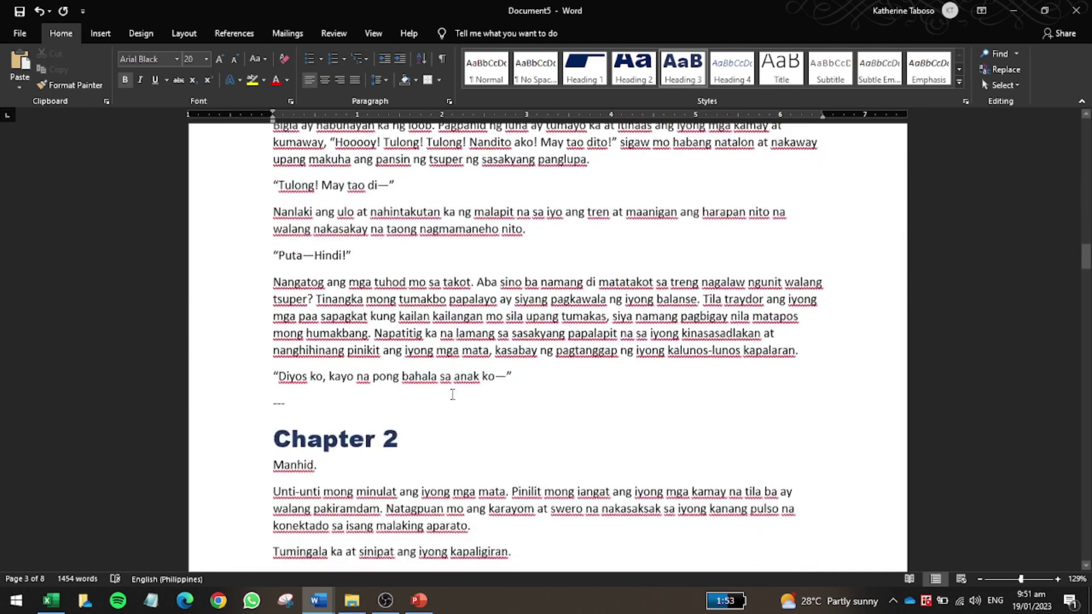
scroll(452, 394, "down", 1)
left_click(429, 415)
type(": Ang Re")
key("BackSpace")
key("BackSpace")
key("BackSpace")
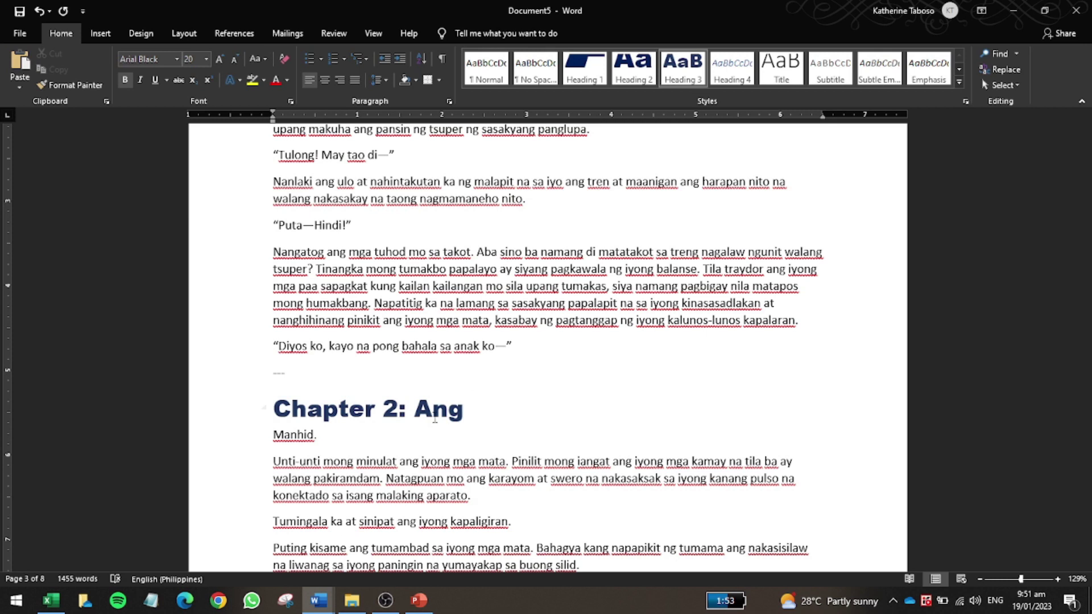
type("katapusan")
key("BackSpace")
key("BackSpace")
key("BackSpace")
key("BackSpace")
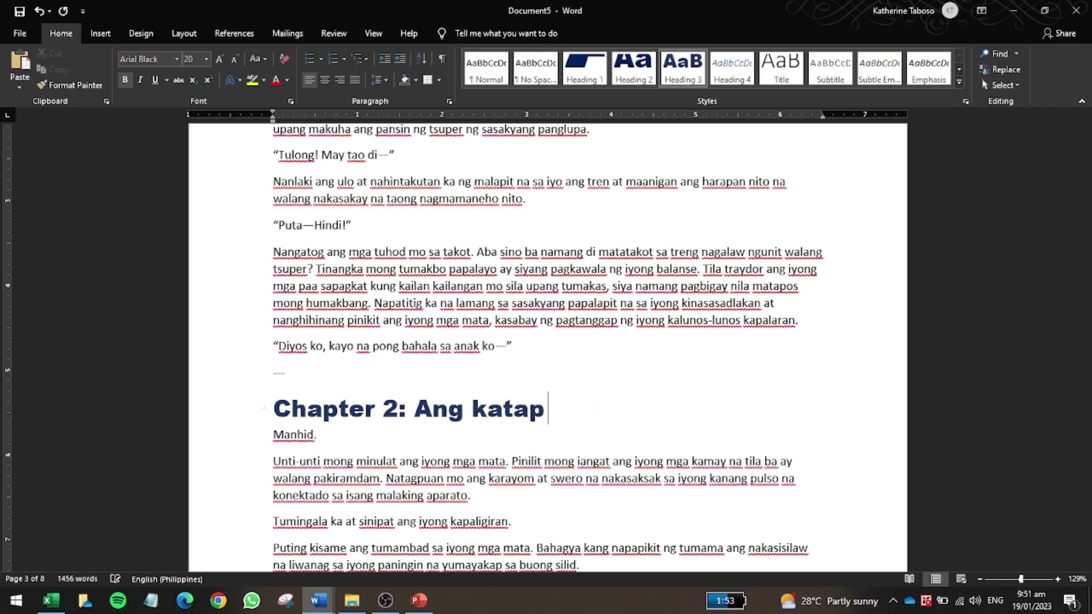
key("BackSpace")
key("BackSpace")
key("BackSpace")
key("BackSpace")
key("BackSpace")
type("Katapusan")
Retitle the first chapter 'Chapter 1: Panimula'
scroll(444, 395, "up", 10)
scroll(447, 211, "down", 3)
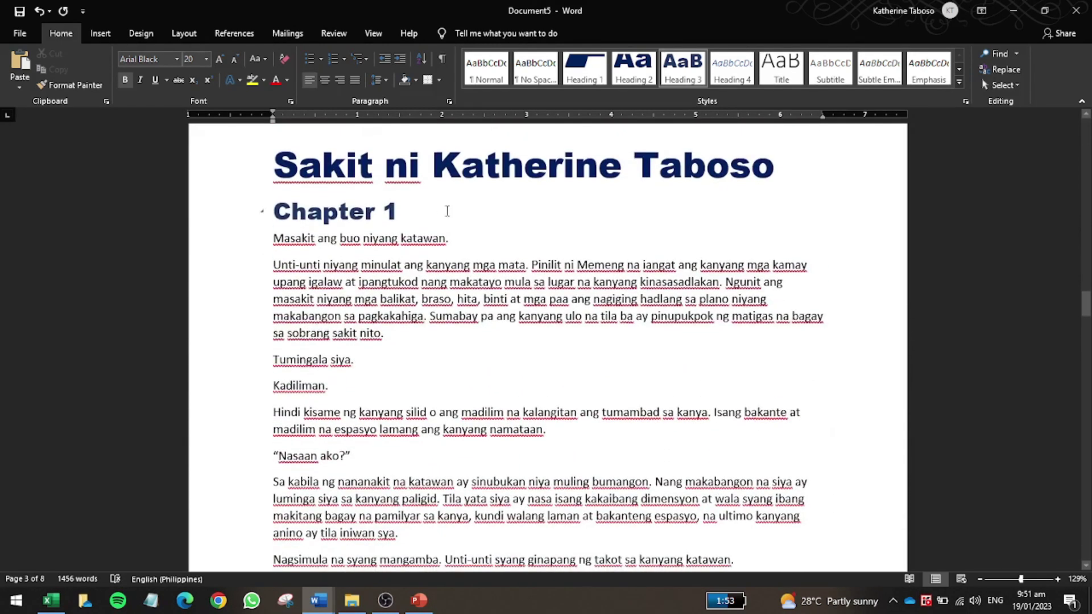
type(": ")
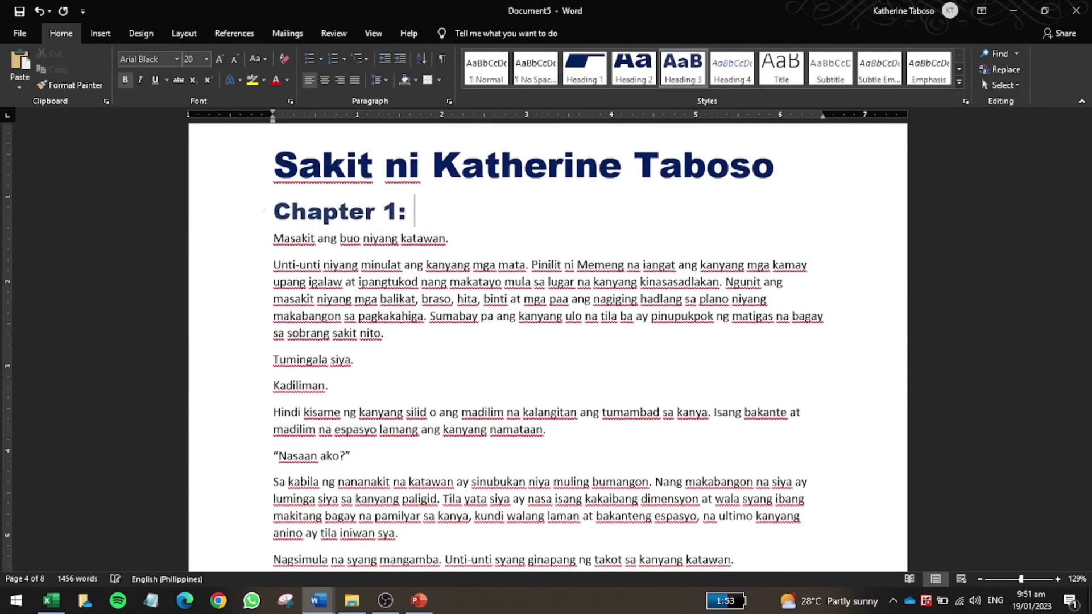
type("panimula")
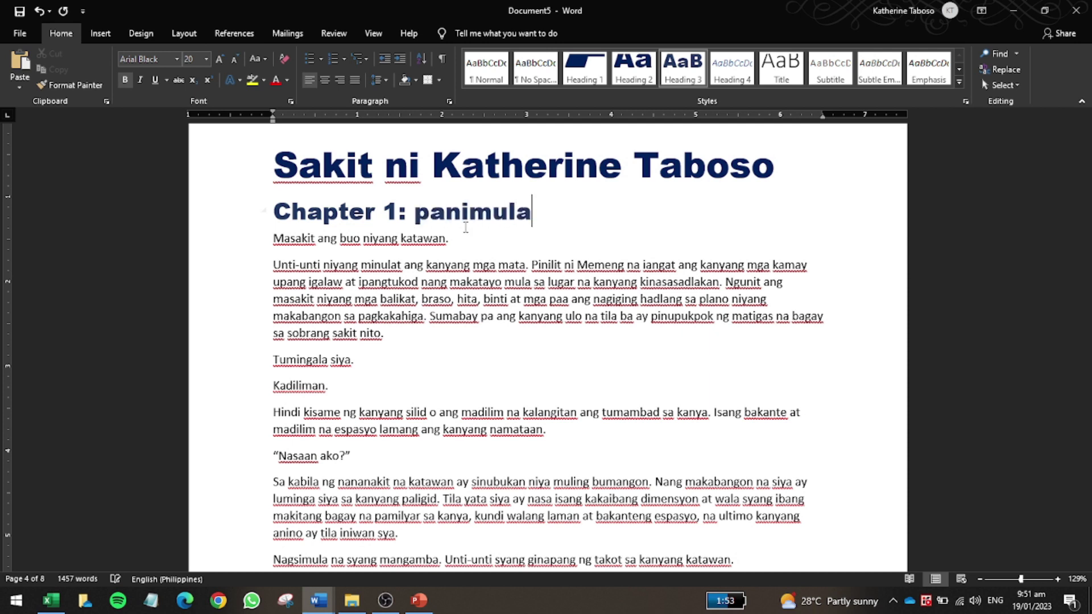
key("BackSpace")
type("P")
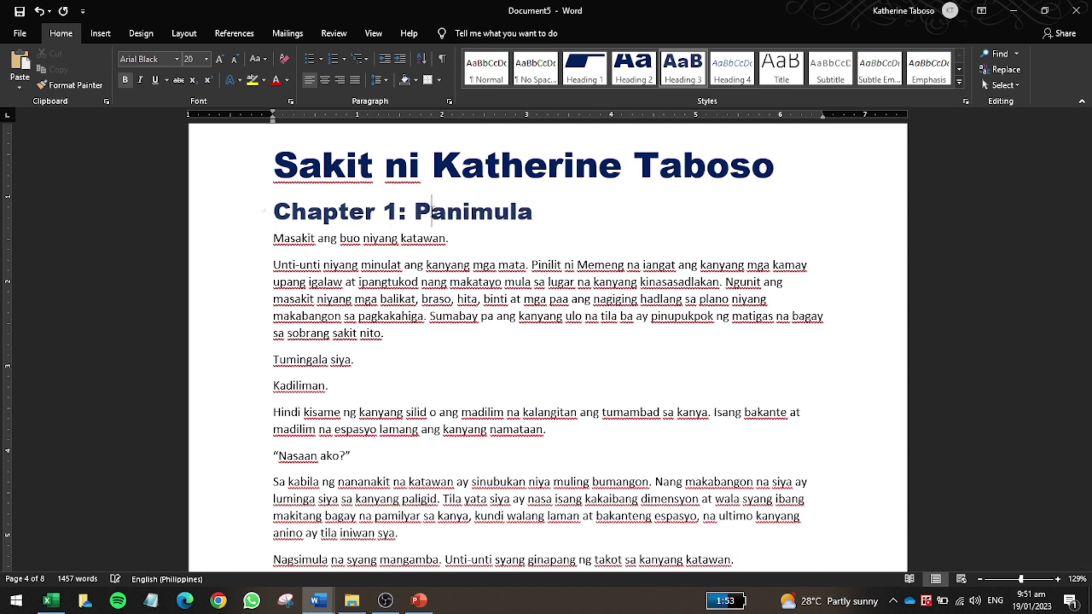
Retitle the second chapter 'Chapter 2: Wakas'
scroll(399, 242, "down", 10)
scroll(398, 242, "down", 7)
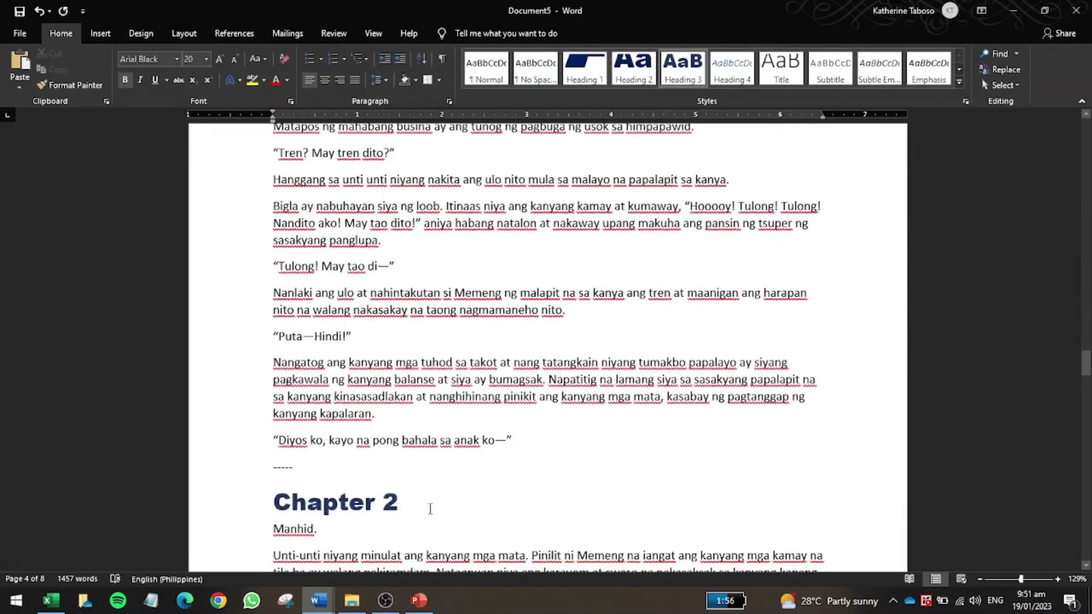
left_click(444, 507)
type(": Wakas")
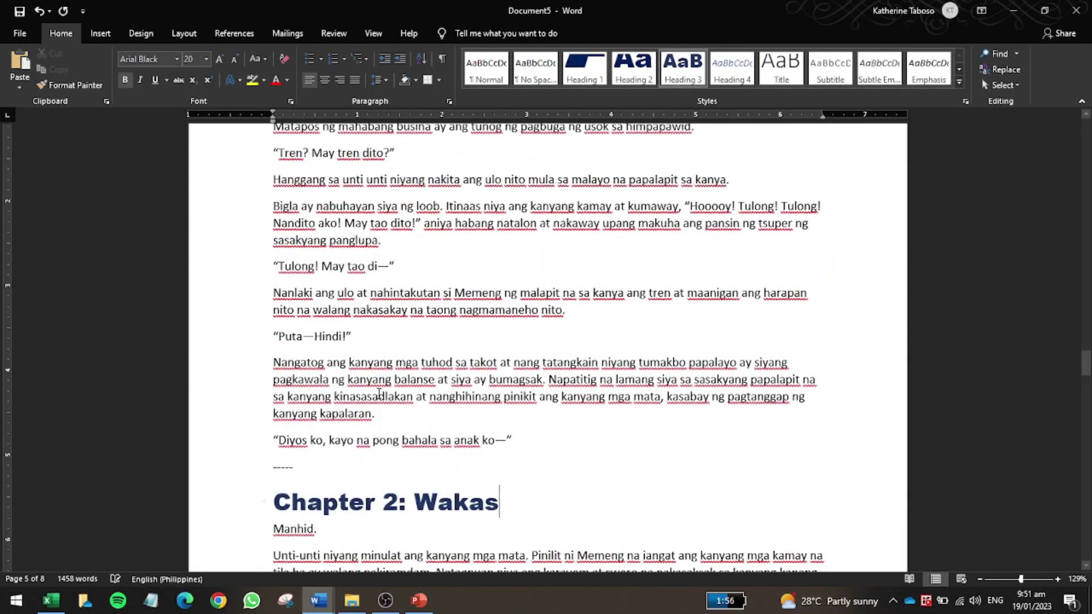
scroll(379, 393, "down", 14)
scroll(451, 375, "up", 16)
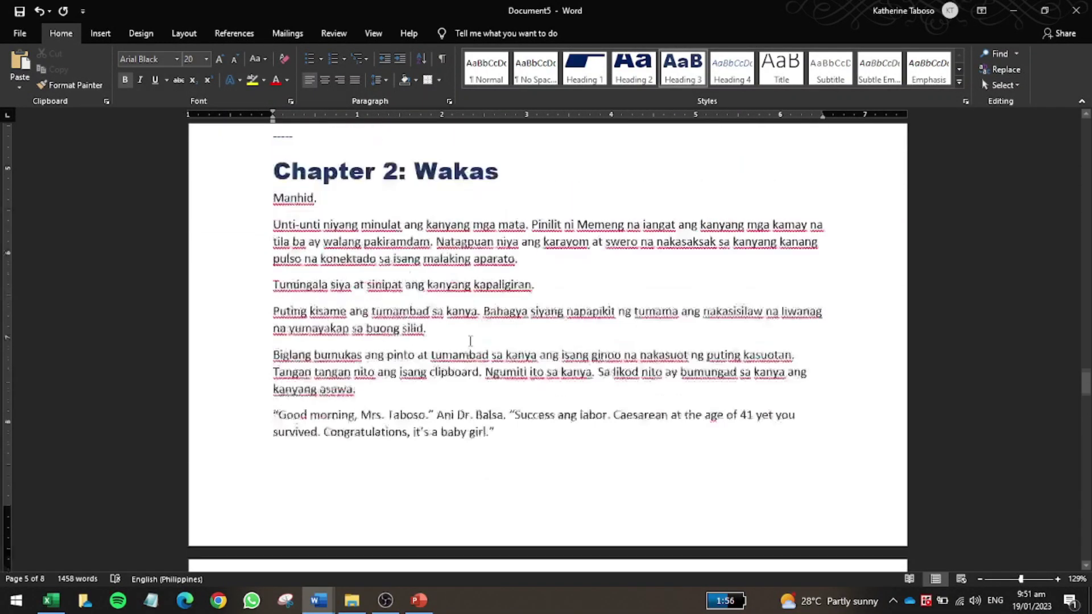
scroll(477, 345, "down", 10)
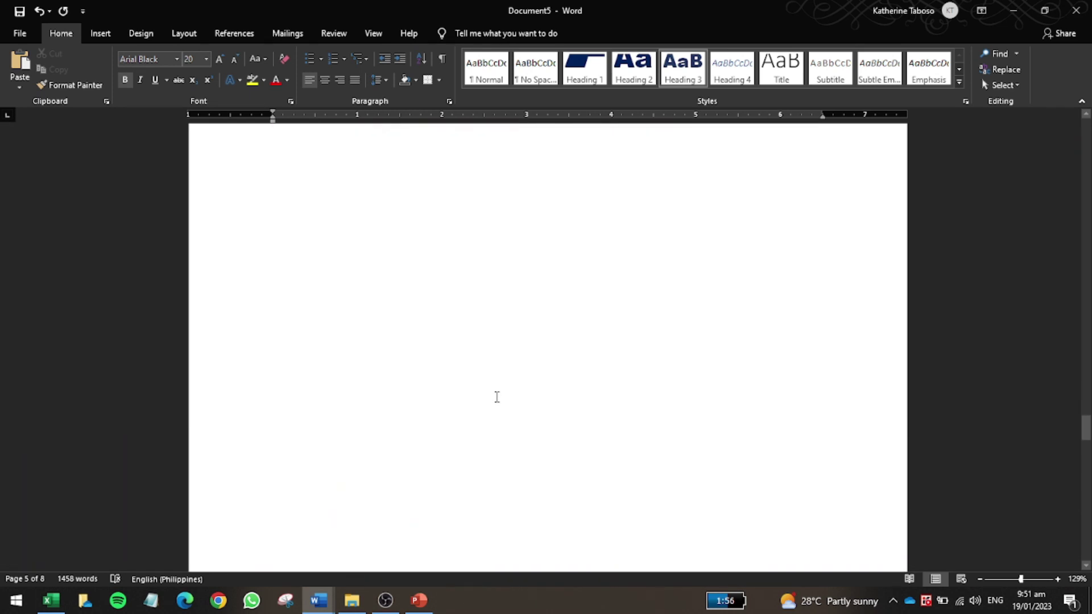
scroll(498, 393, "down", 12)
left_click(509, 322)
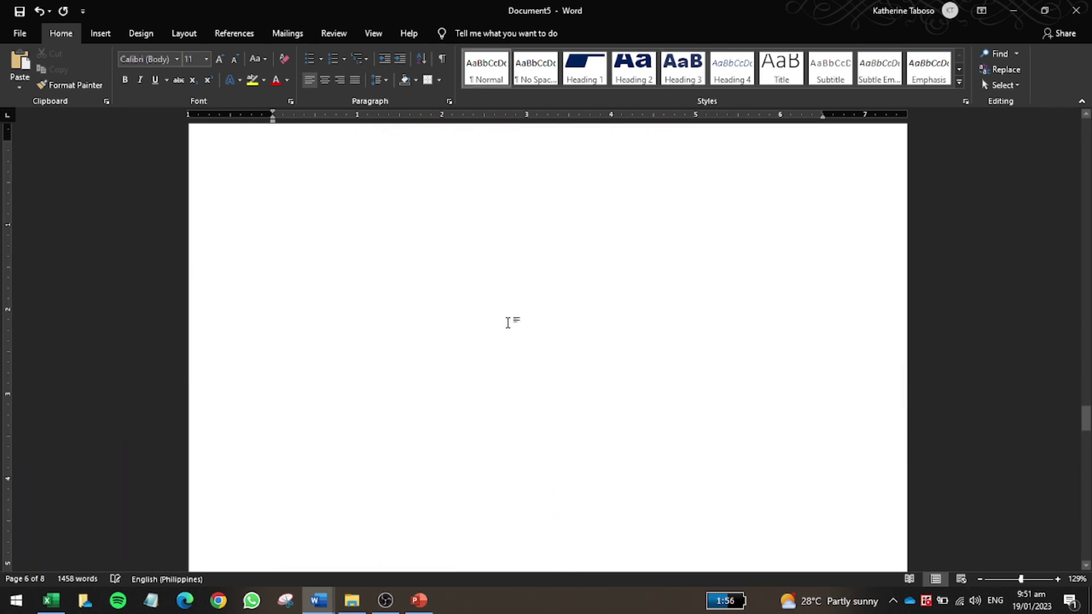
Delete the empty page and make 'Poetry' a Heading 1 heading
key("Delete")
scroll(469, 239, "up", 3)
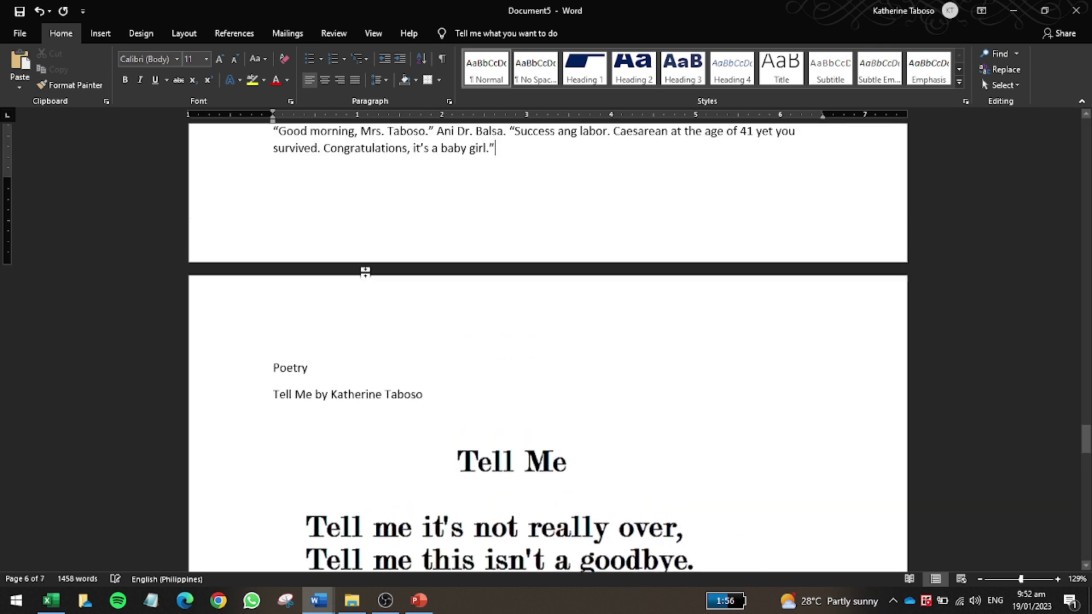
left_click(290, 333)
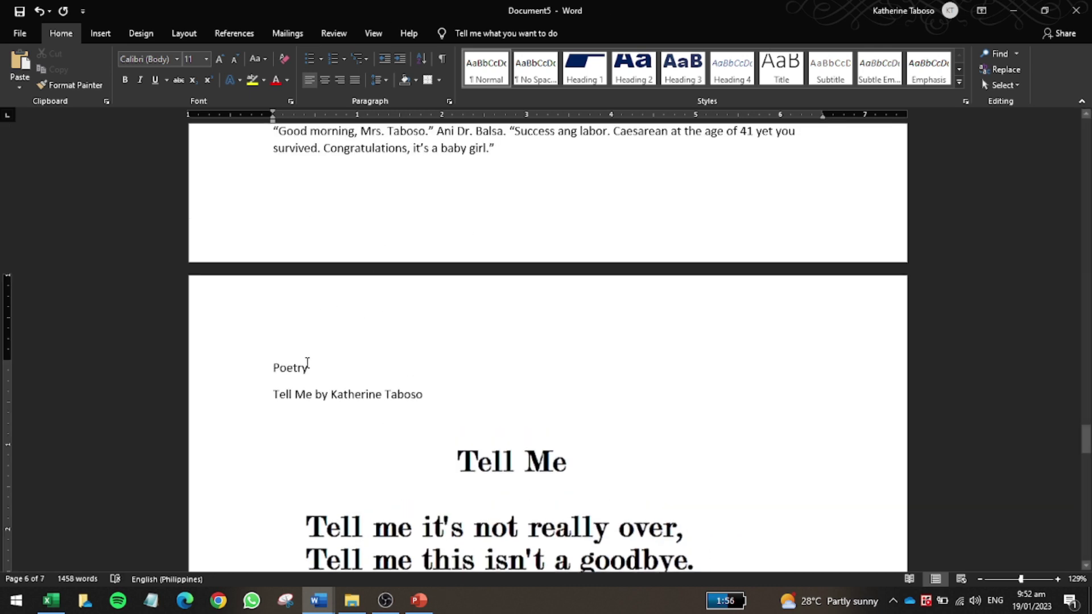
left_click(570, 79)
left_click_drag(302, 368, 271, 369)
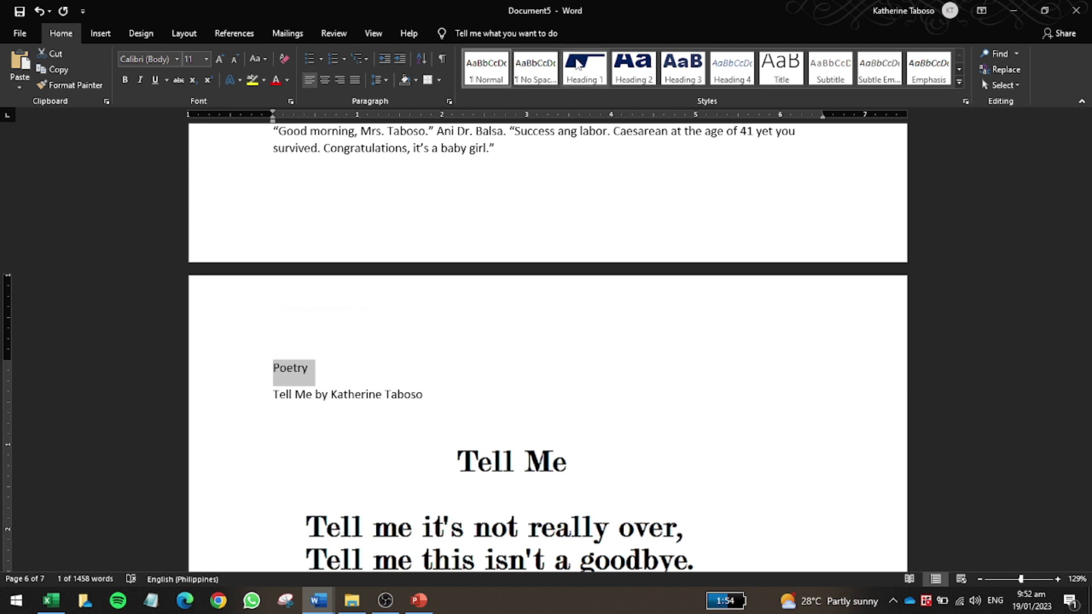
left_click(578, 65)
Insert a page break so the Tell Me byline starts a new page
scroll(702, 426, "down", 5)
left_click(348, 230)
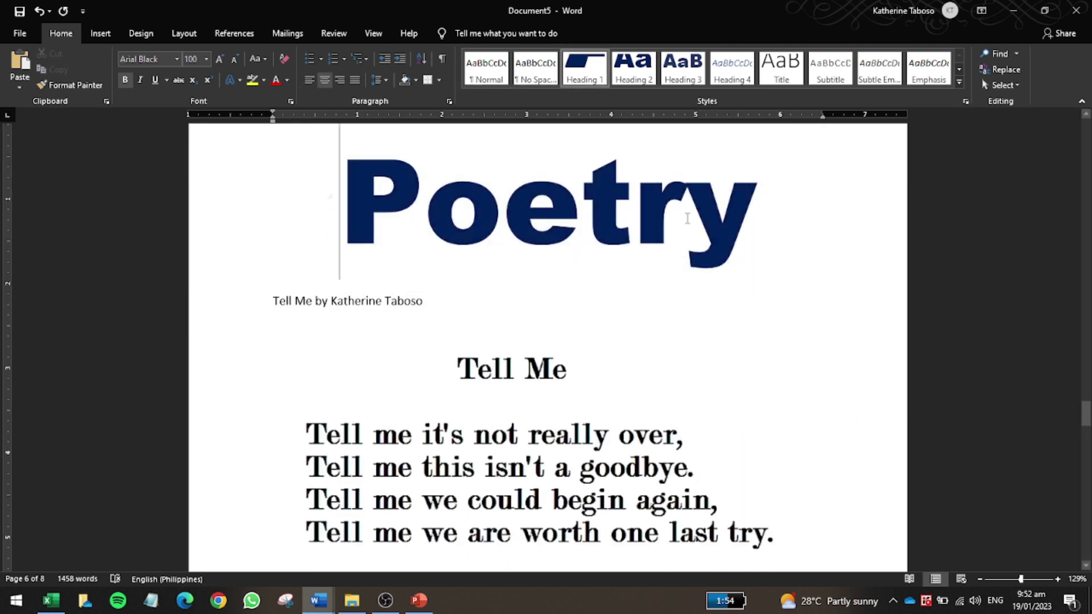
left_click(272, 301)
left_click(101, 34)
left_click(35, 85)
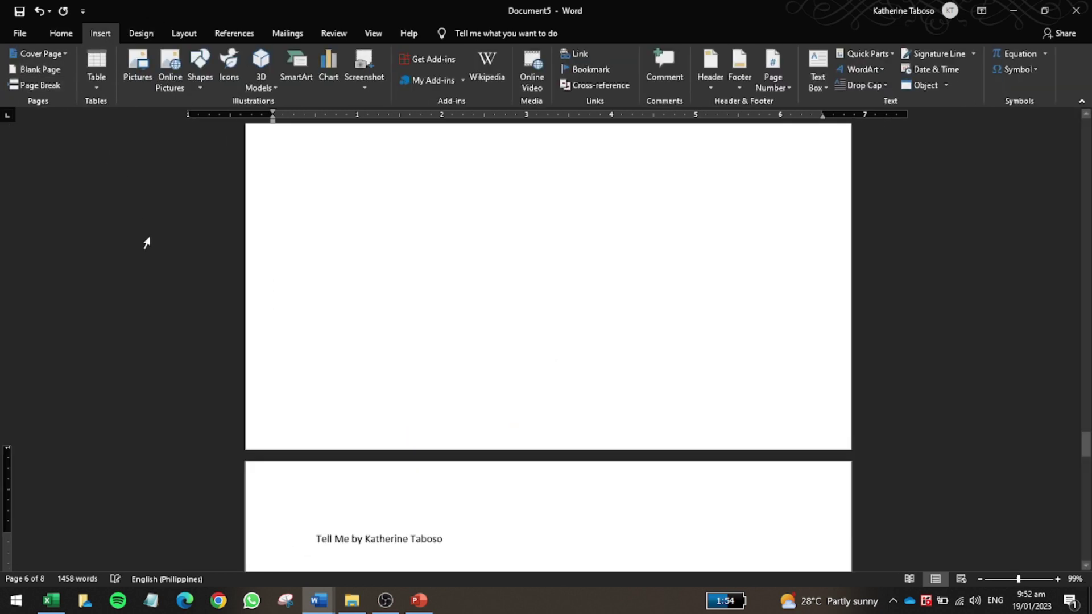
Add a blank line above the Poetry heading to push it down
scroll(580, 495, "down", 4)
scroll(586, 491, "up", 3)
scroll(585, 492, "up", 2)
left_click(635, 239)
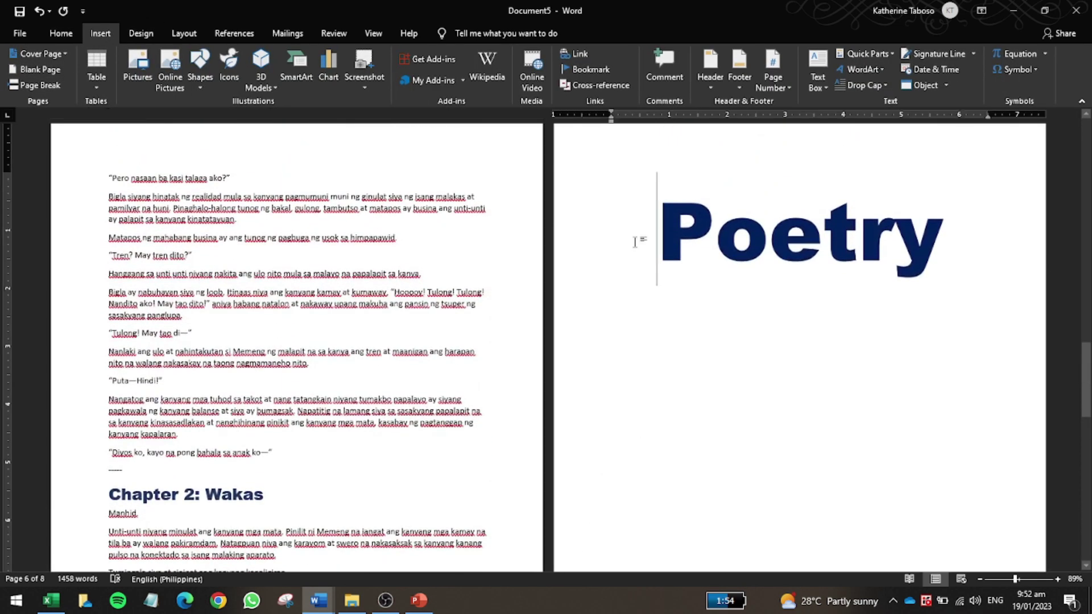
key("Return")
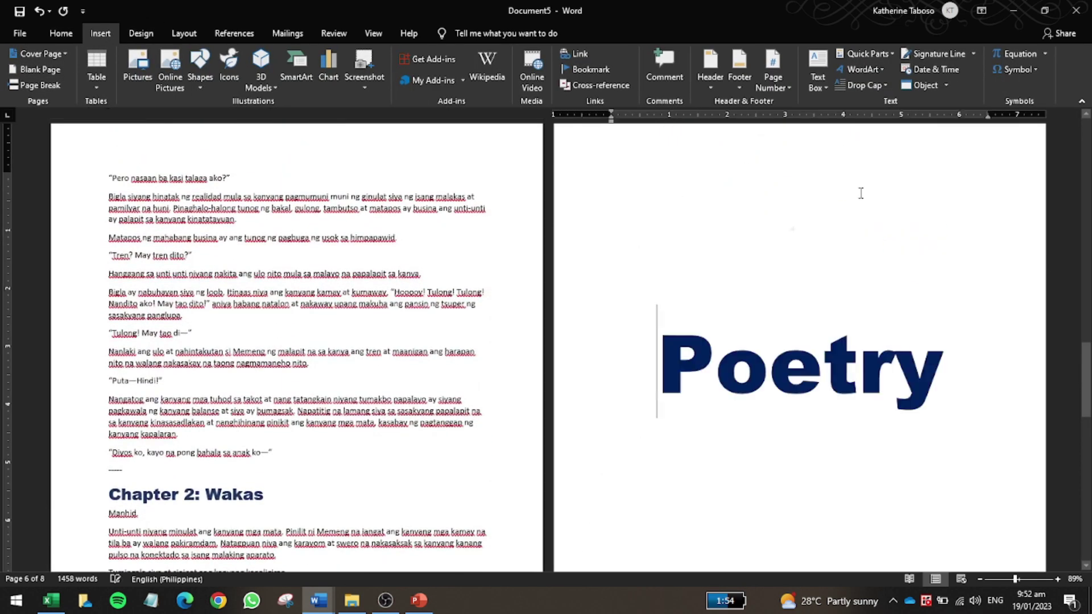
double_click(653, 375)
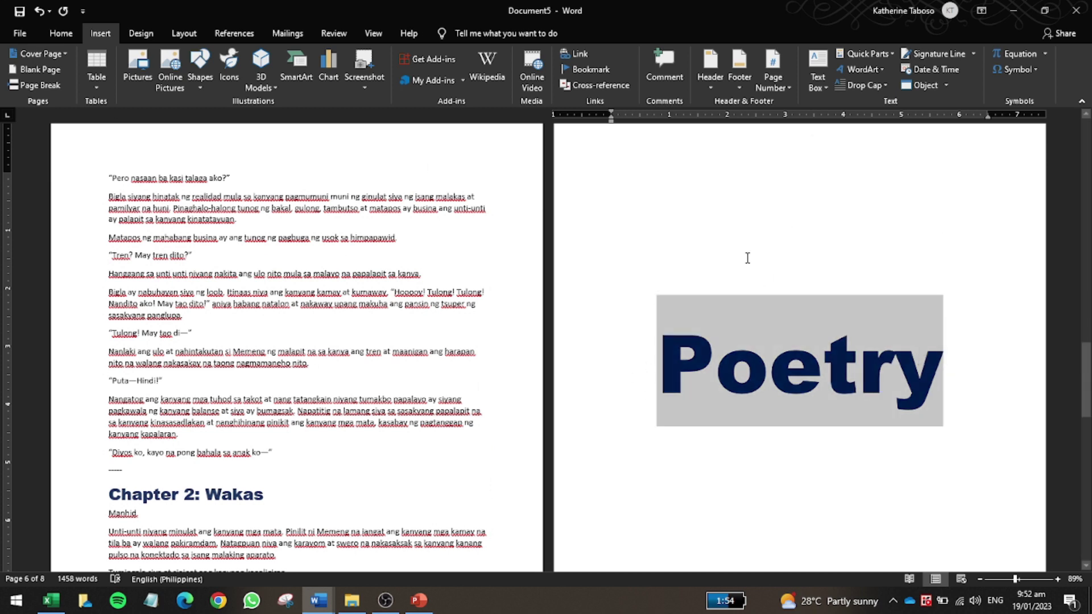
scroll(747, 257, "down", 3)
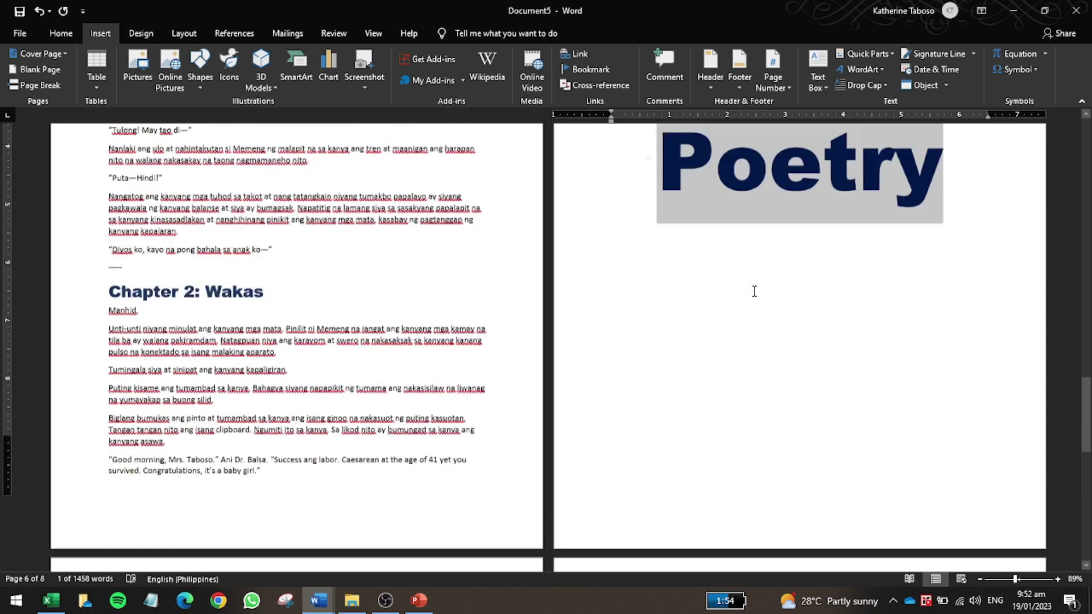
key("Left")
Apply Heading 2 to the 'Tell Me' and 'I don't feel guilt' titles
scroll(790, 313, "down", 3)
scroll(790, 313, "down", 5)
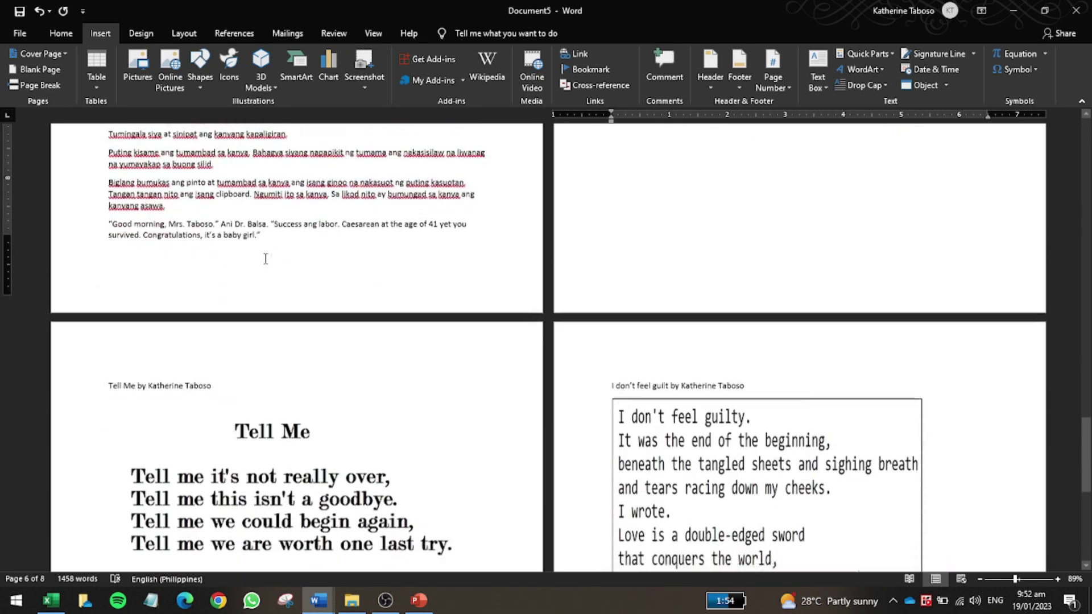
left_click_drag(211, 222, 108, 222)
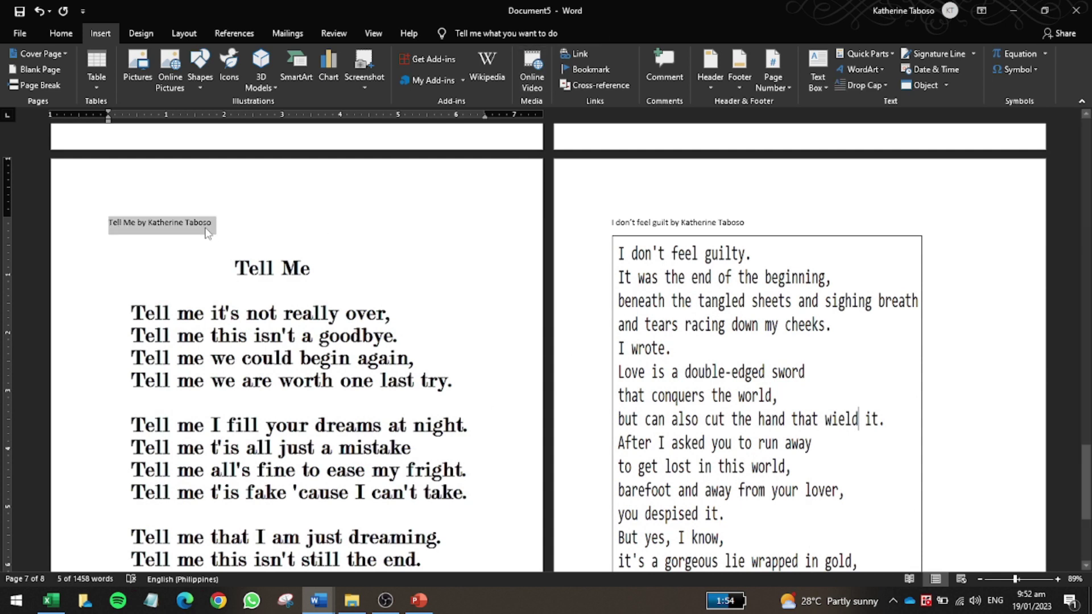
left_click(61, 33)
left_click(636, 77)
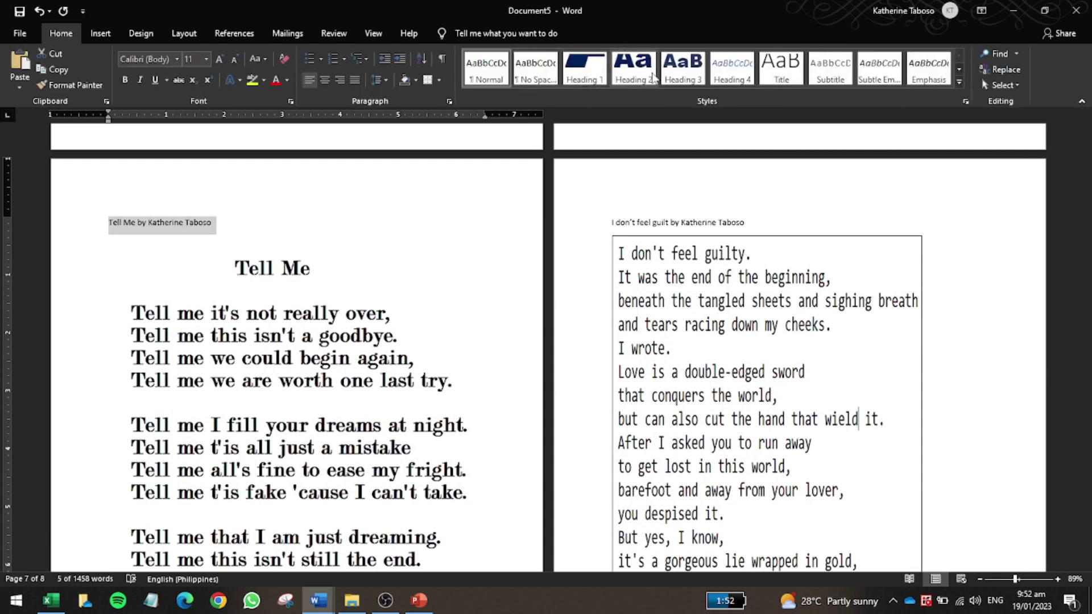
left_click(654, 78)
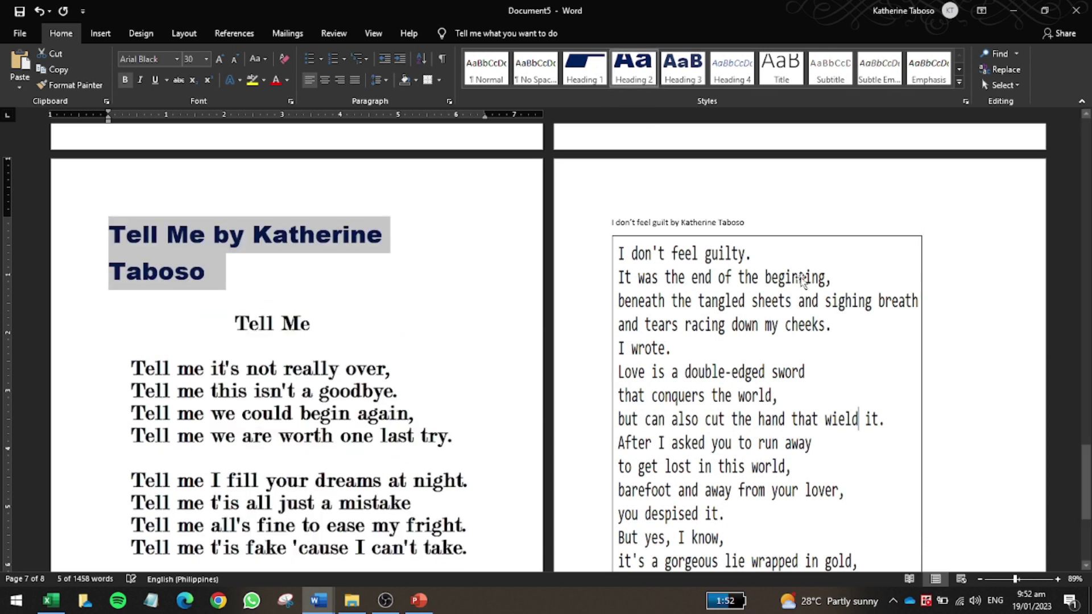
triple_click(670, 222)
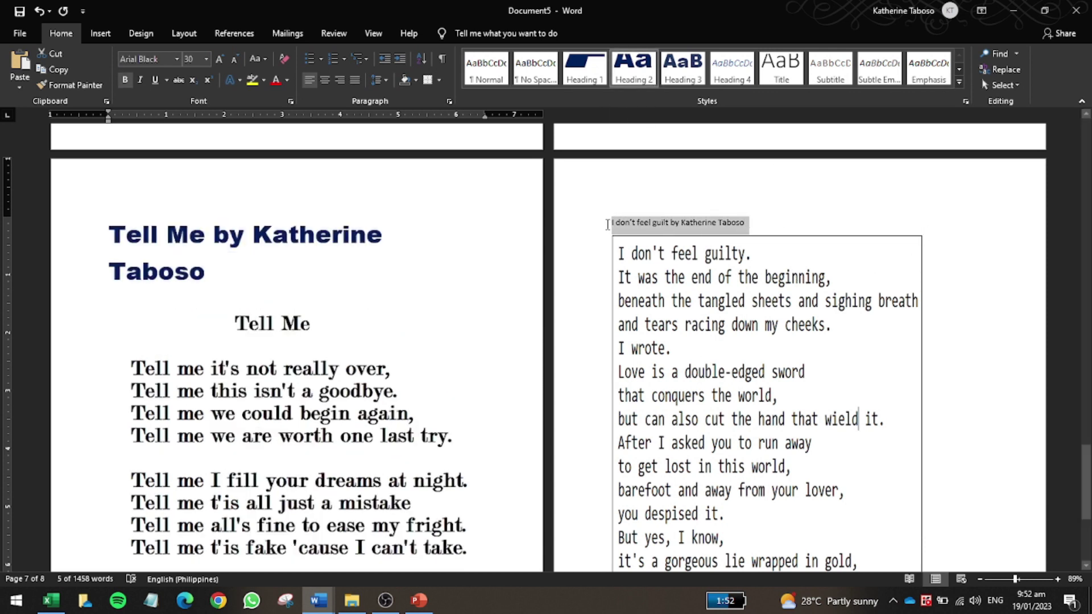
left_click(627, 83)
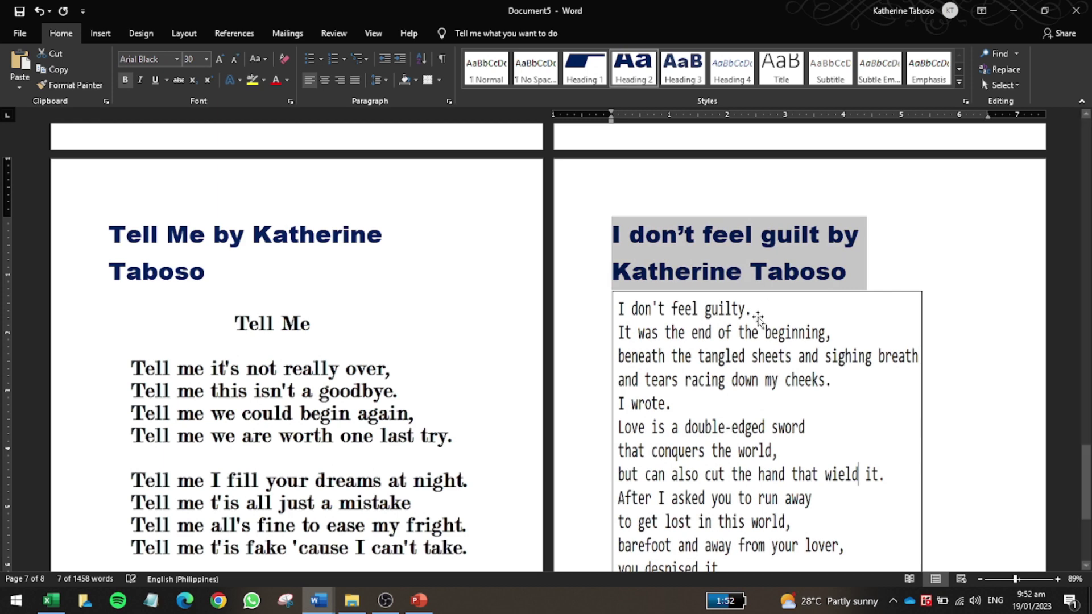
left_click(726, 273)
scroll(685, 315, "down", 6)
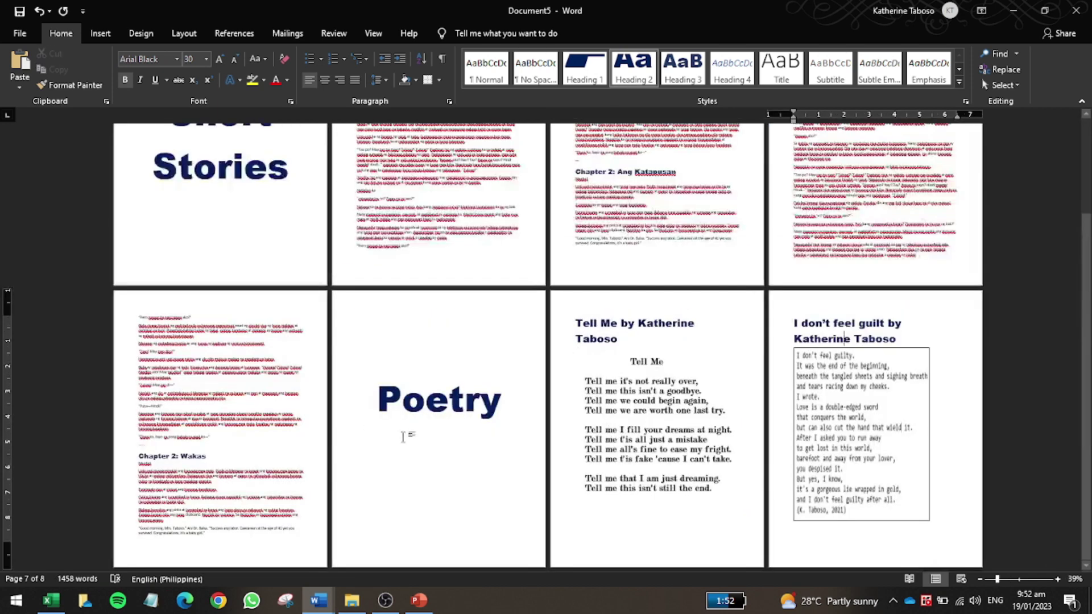
scroll(737, 429, "up", 3)
scroll(738, 429, "up", 10)
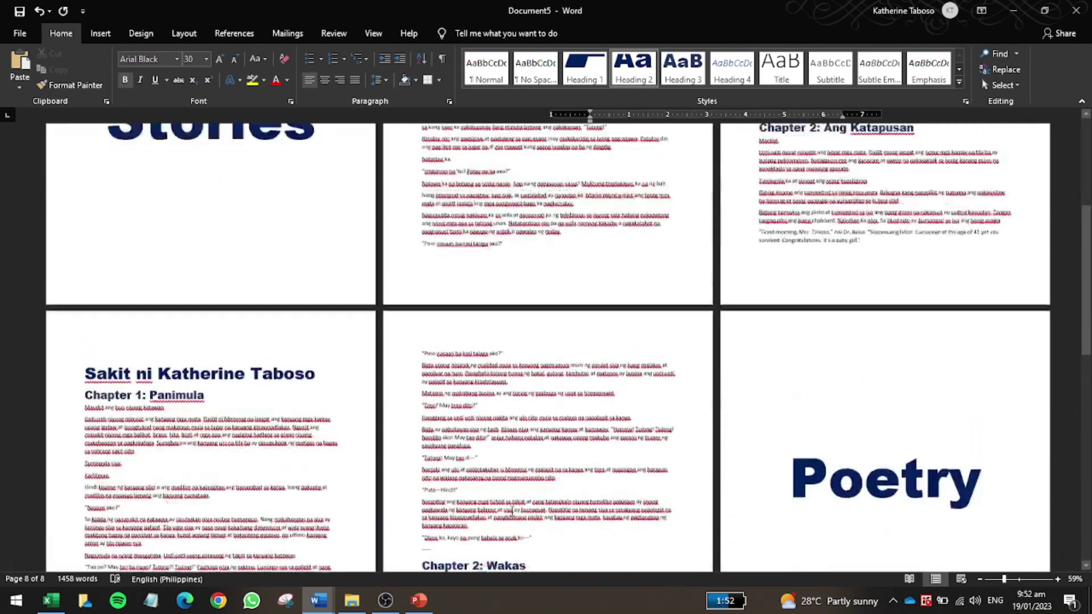
left_click(333, 602)
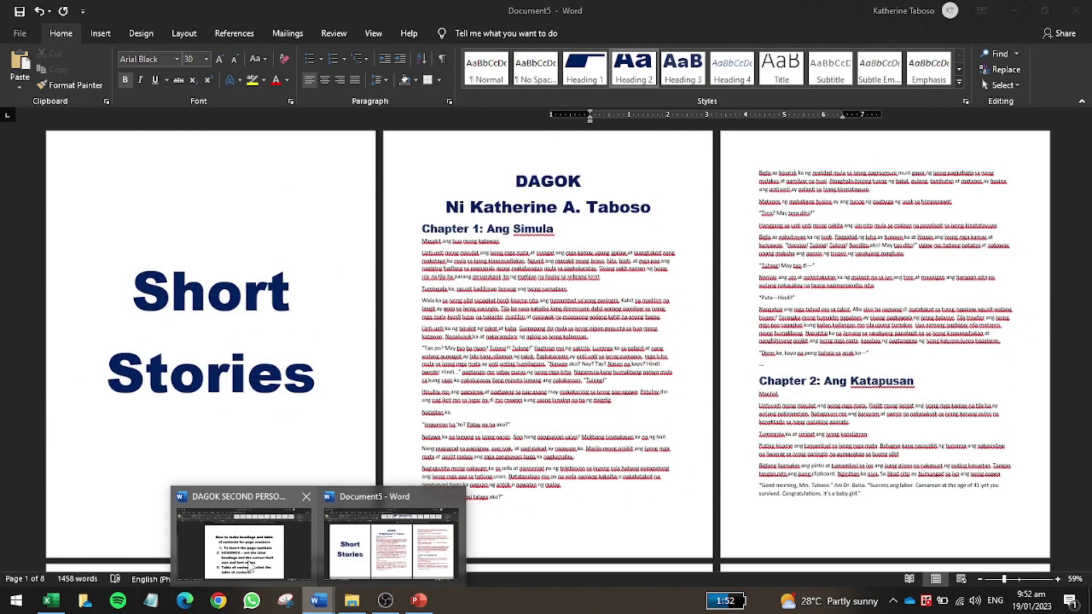
left_click(250, 565)
left_click_drag(364, 362, 619, 369)
left_click(589, 399)
left_click_drag(555, 358, 687, 427)
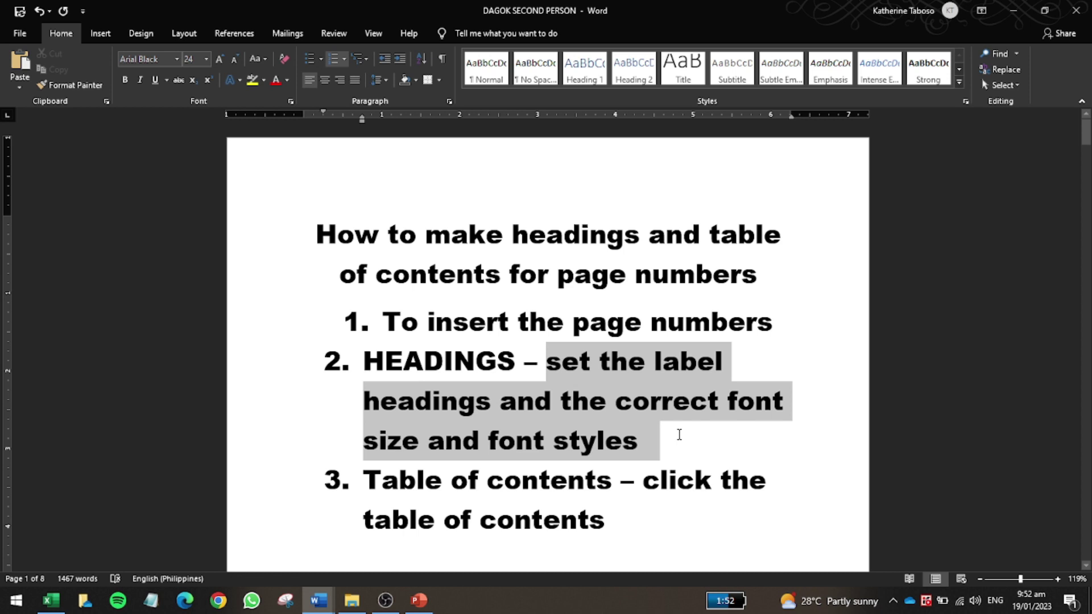
scroll(679, 434, "down", 3)
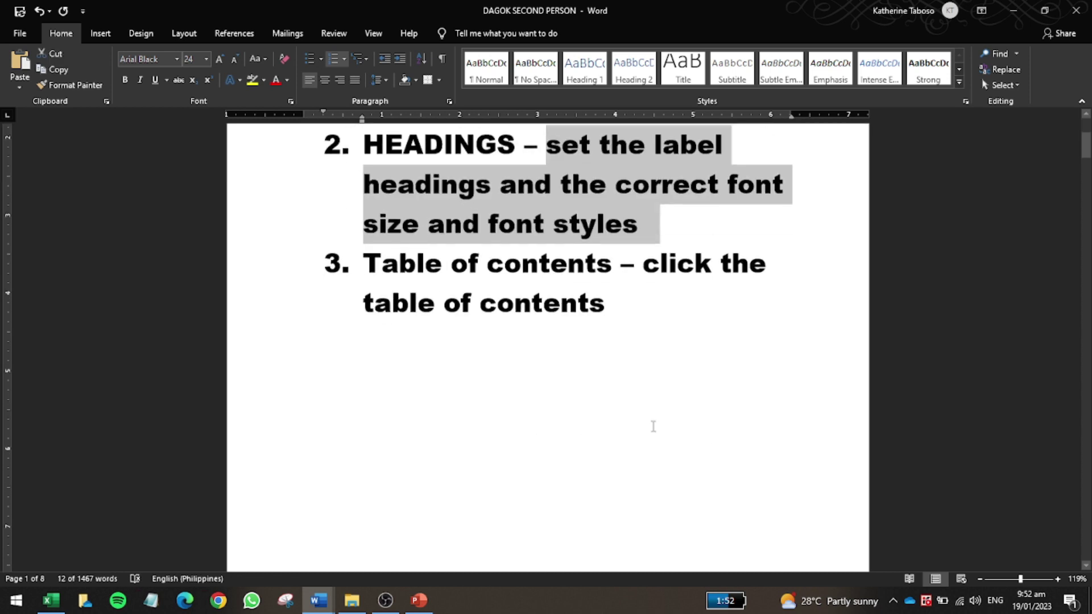
scroll(721, 424, "up", 5, "ctrl")
left_click_drag(314, 282, 654, 282)
scroll(654, 281, "up", 3, "ctrl")
left_click(566, 278)
left_click(697, 259)
left_click(621, 288)
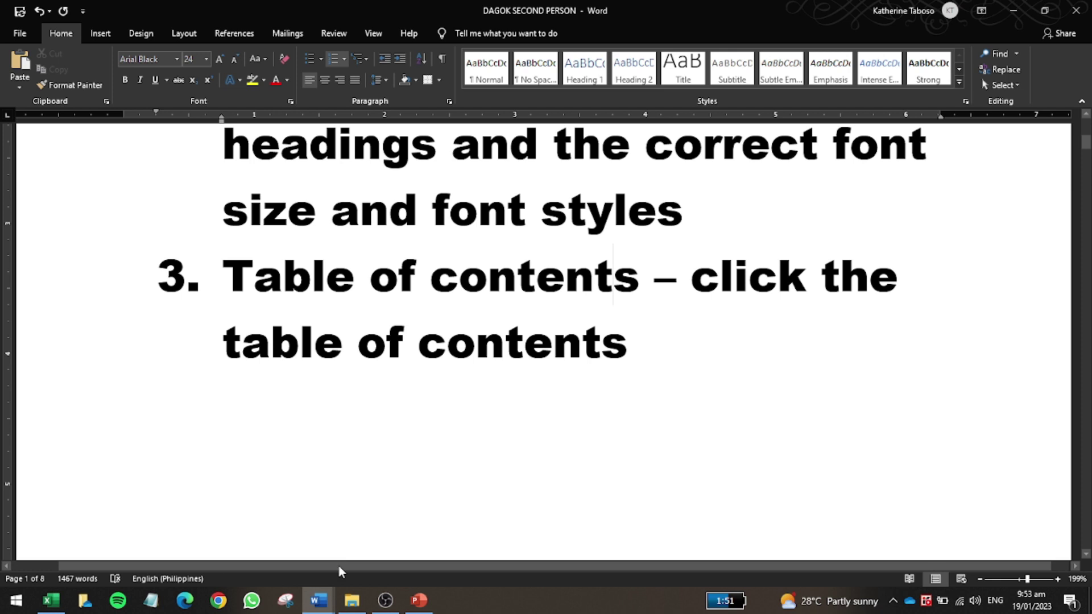
mouse_move(319, 599)
left_click(390, 537)
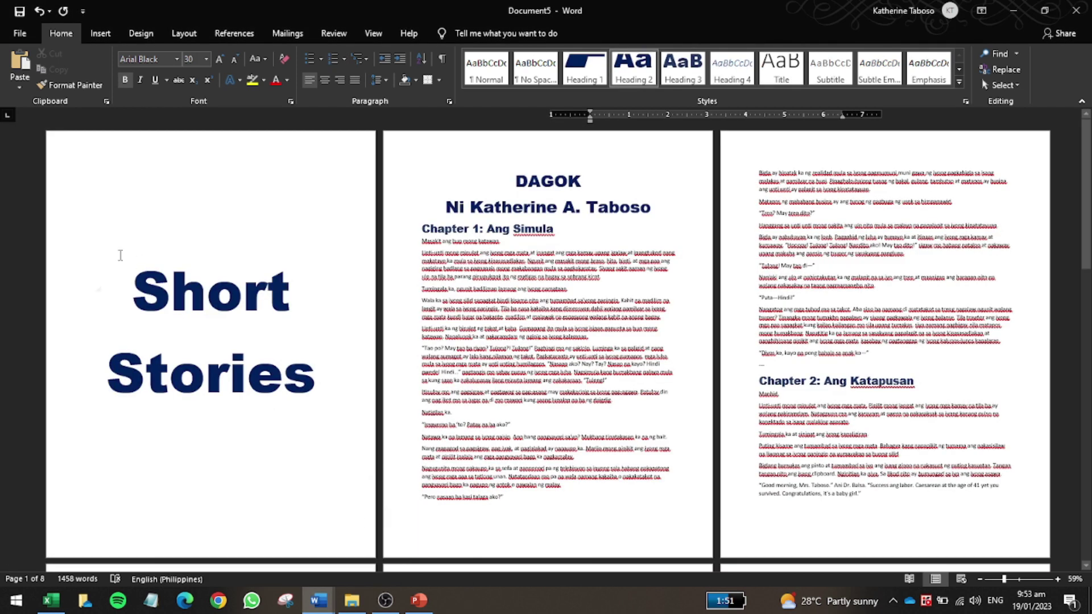
Insert a page break before 'Short Stories' to create a blank first page
left_click(136, 193)
left_click(97, 34)
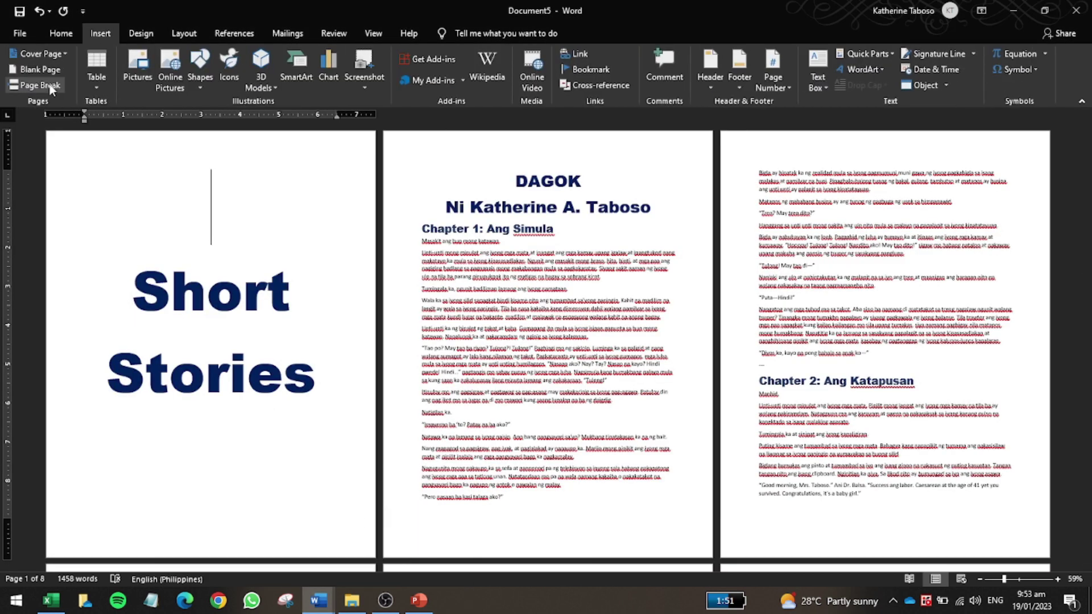
left_click(50, 86)
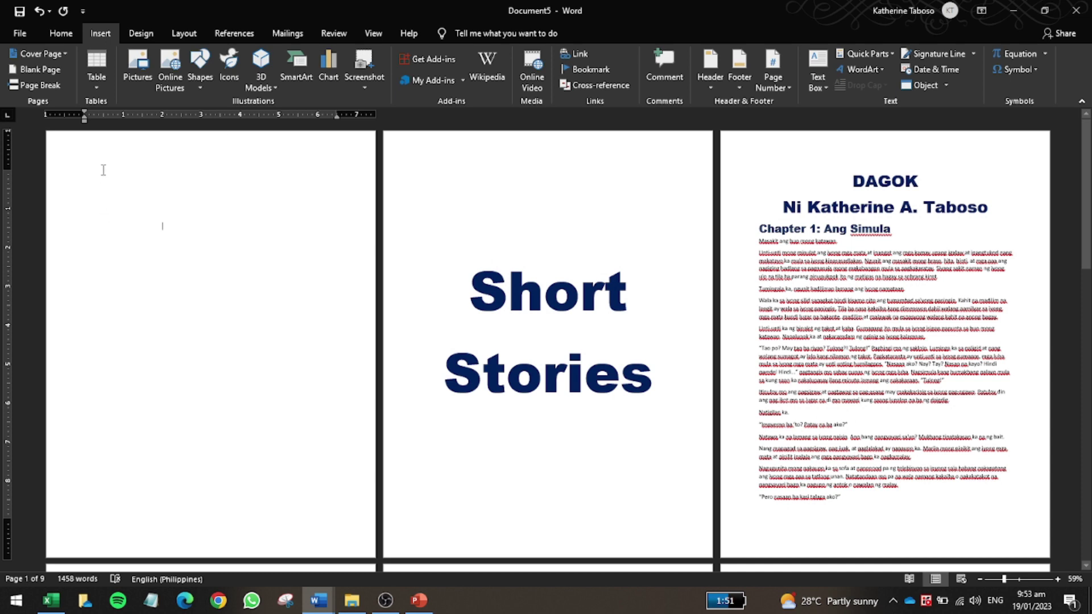
Set the blank first page's empty line to font size 10
left_click(61, 33)
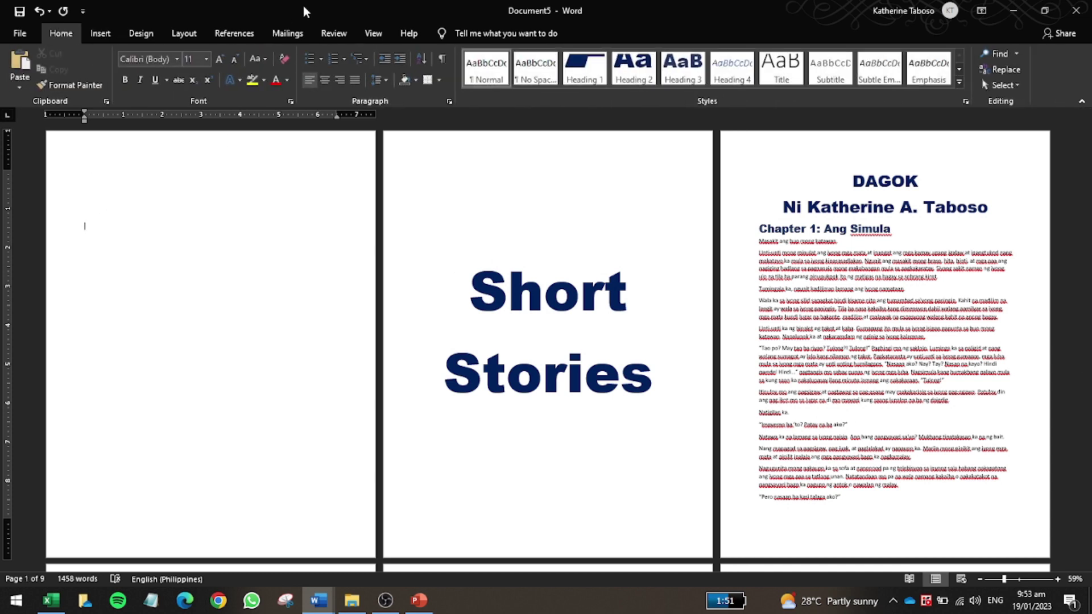
scroll(126, 175, "up", 7)
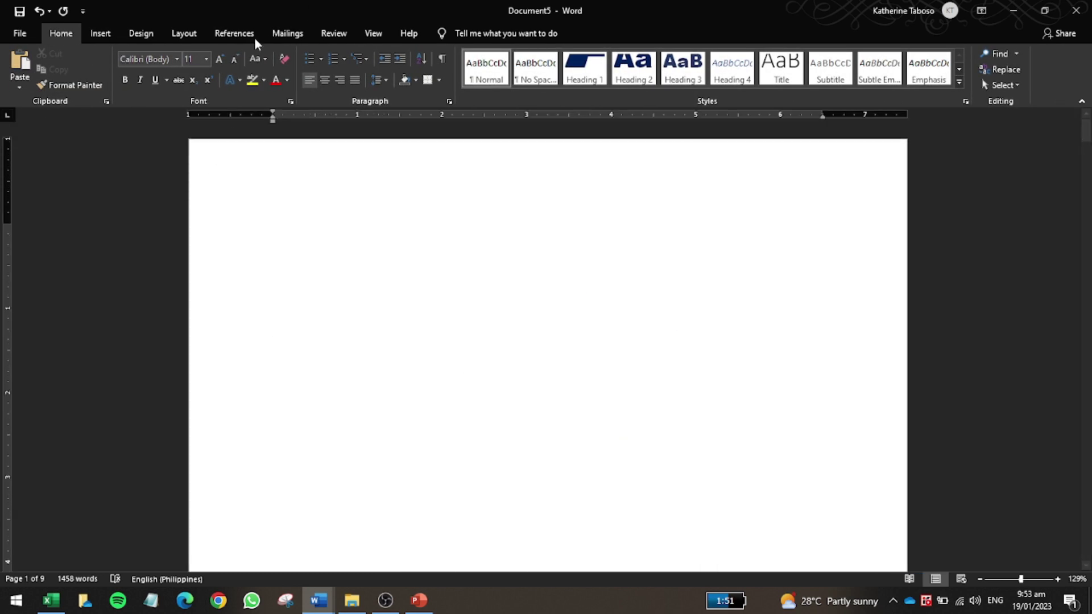
left_click(225, 34)
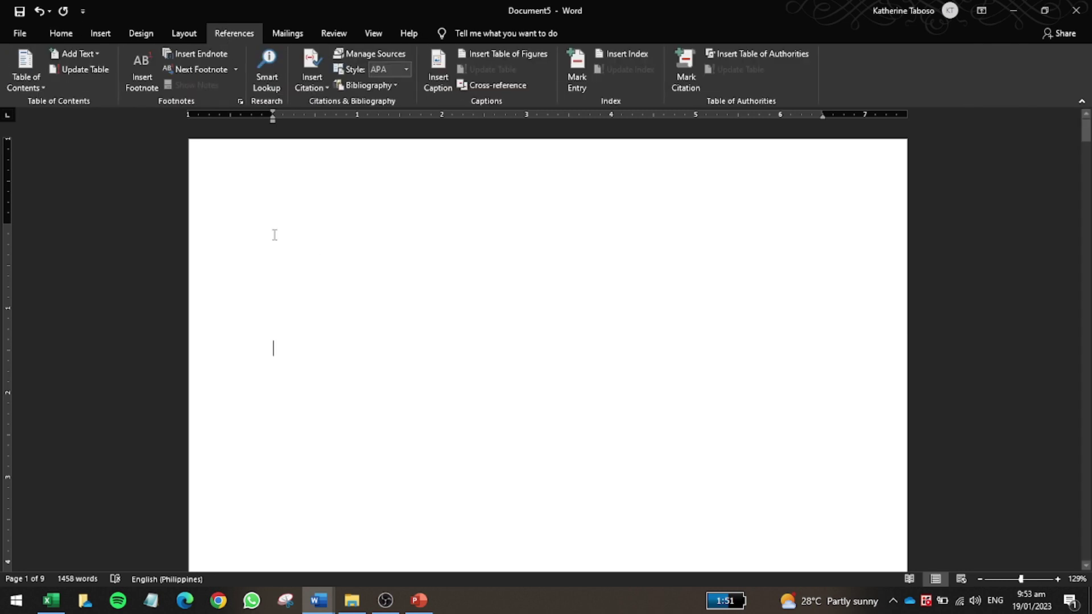
right_click(275, 234)
left_click(63, 33)
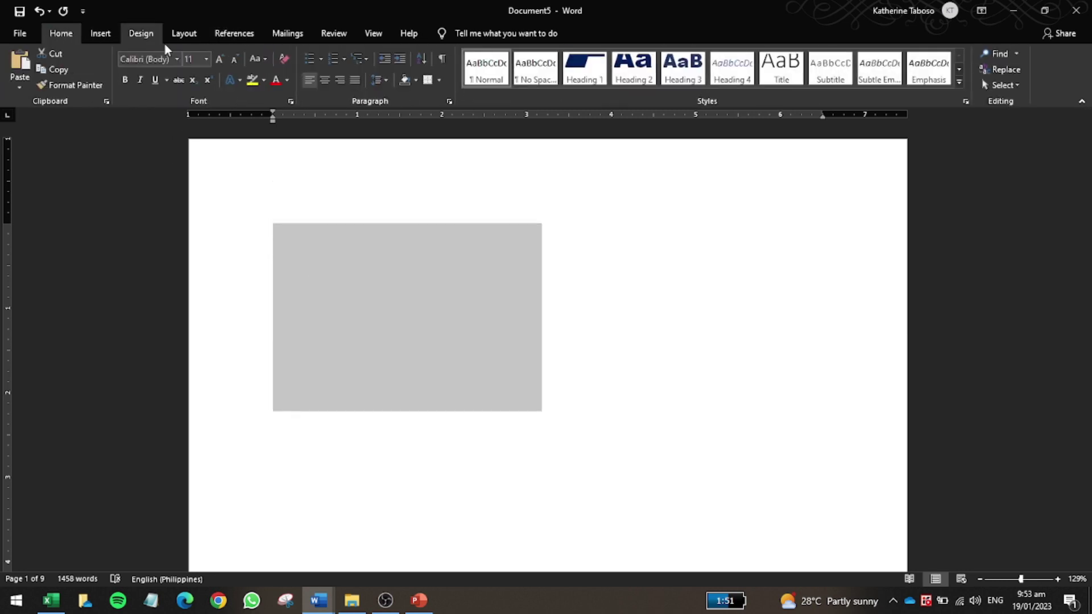
left_click(234, 60)
left_click(516, 434)
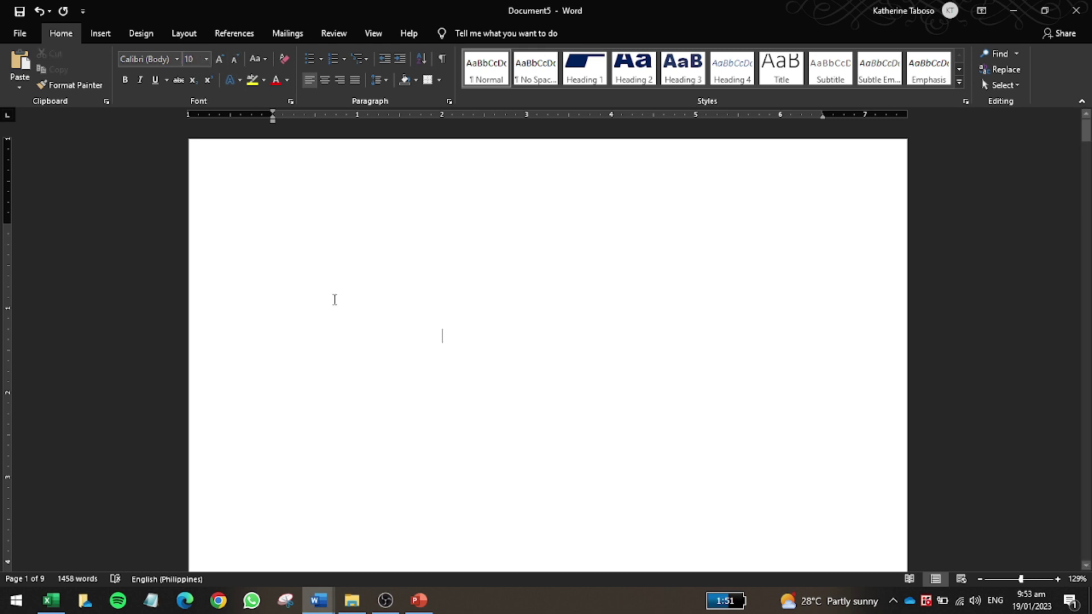
right_click(303, 252)
left_click(278, 248)
Insert the Automatic Table 2 table of contents on page 1
left_click(239, 36)
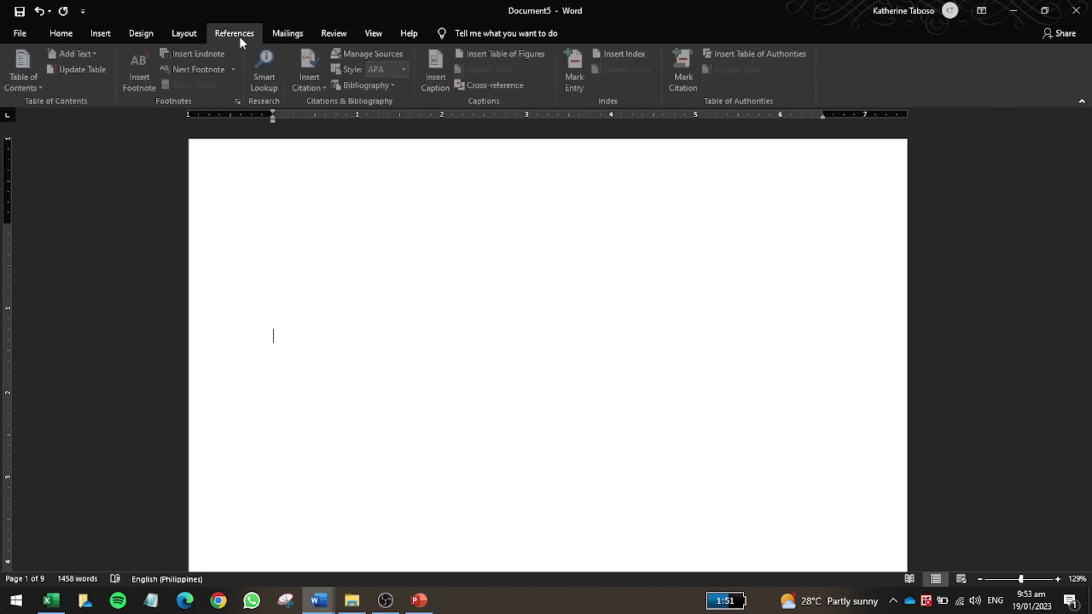
left_click(30, 83)
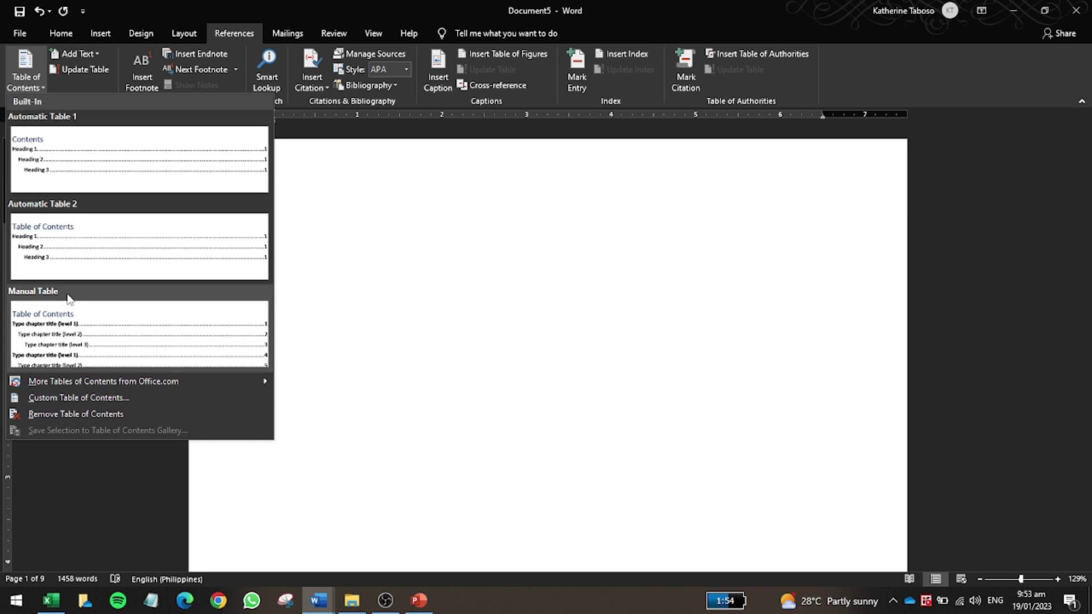
left_click(60, 237)
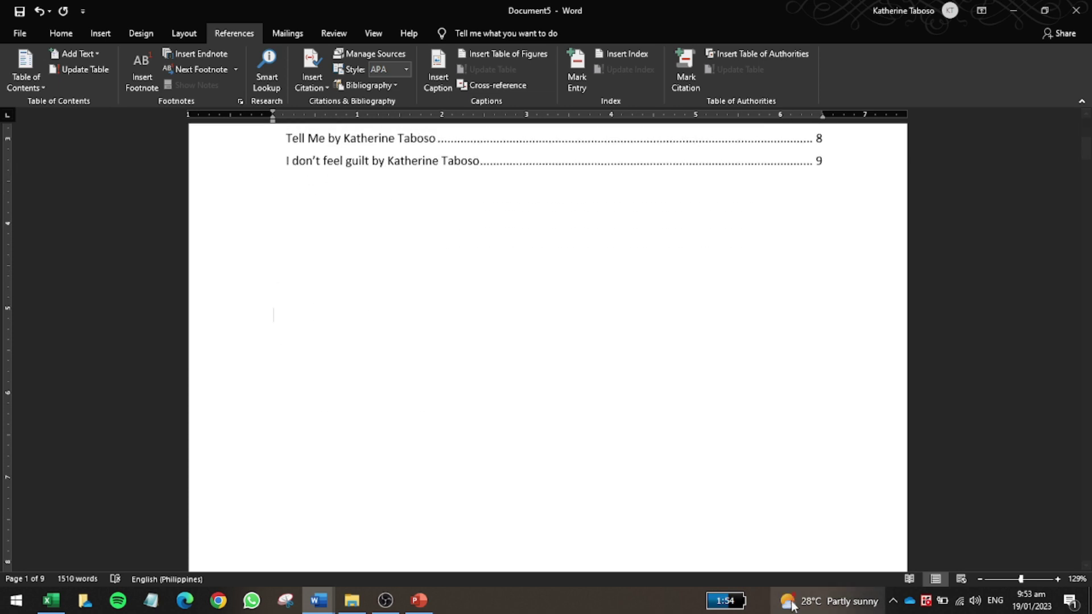
scroll(527, 341, "up", 5)
scroll(527, 431, "up", 4, "ctrl")
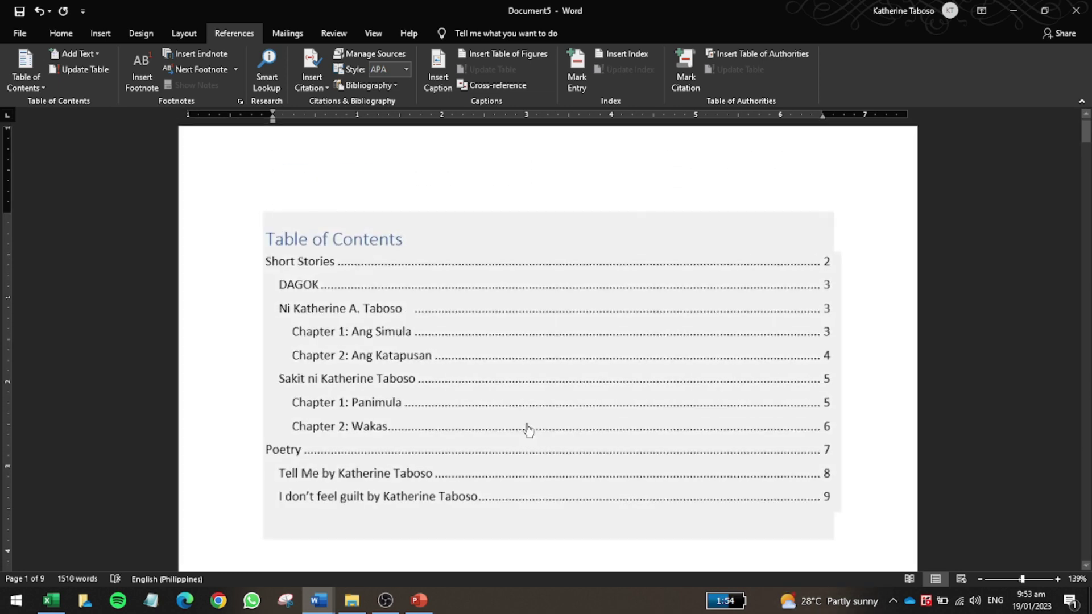
scroll(463, 292, "down", 2)
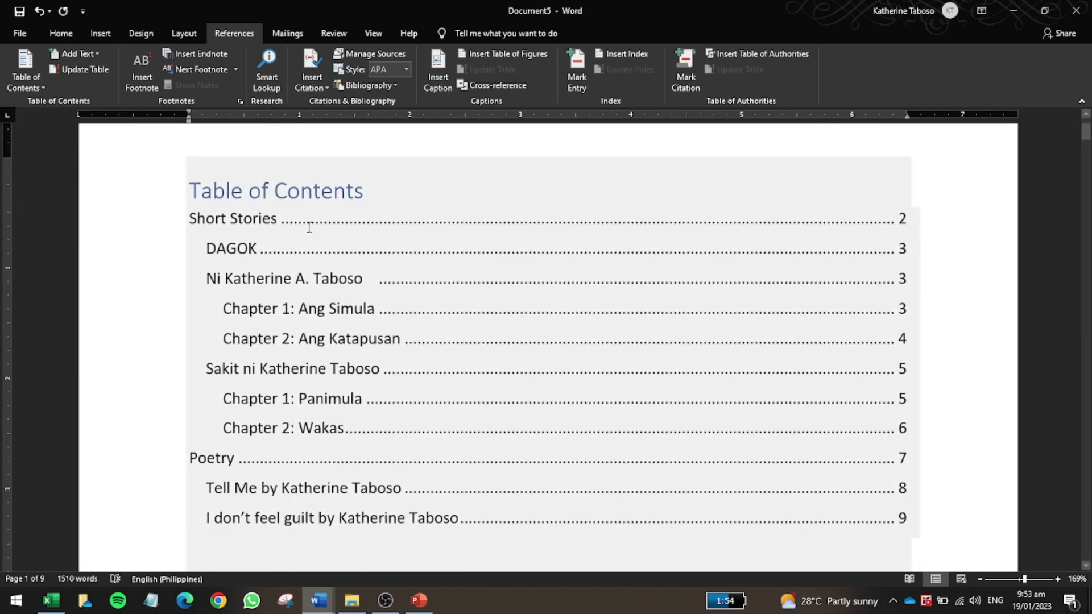
left_click(309, 214)
left_click_drag(191, 224, 288, 227)
left_click(915, 222)
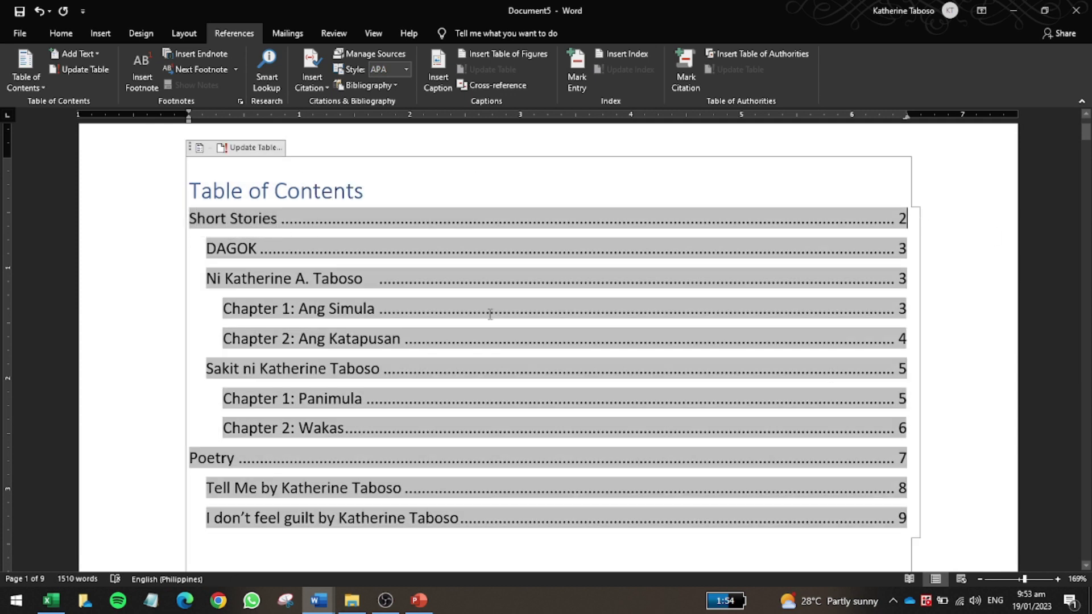
left_click(217, 249)
left_click(251, 313)
left_click(360, 338)
double_click(353, 401)
left_click(313, 428)
left_click(202, 466)
left_click_drag(221, 488, 296, 520)
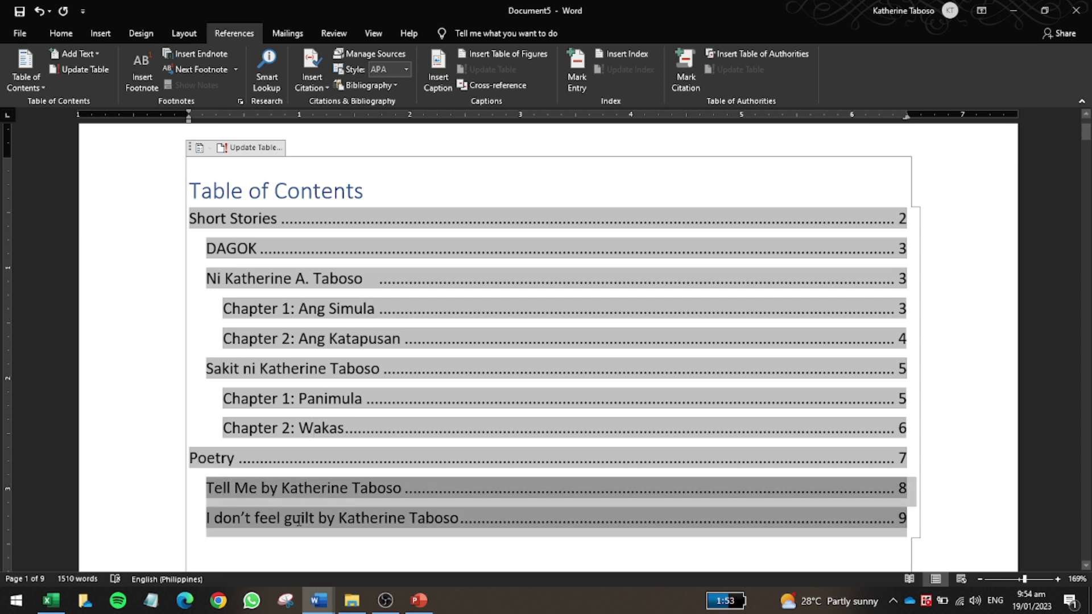
left_click(241, 338)
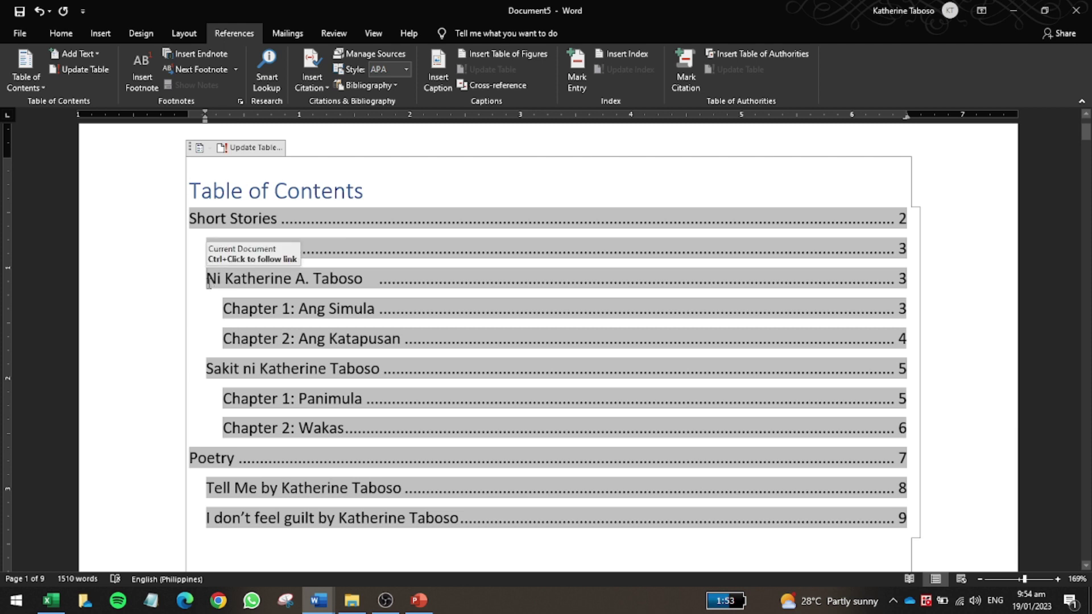
left_click_drag(210, 278, 309, 279)
left_click(322, 285)
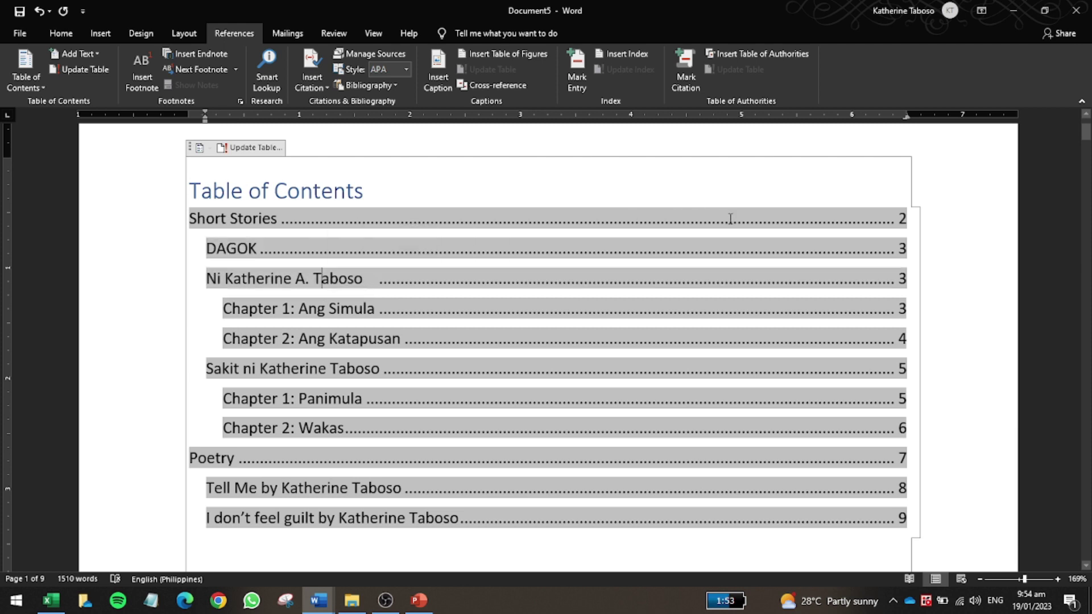
scroll(721, 316, "down", 12)
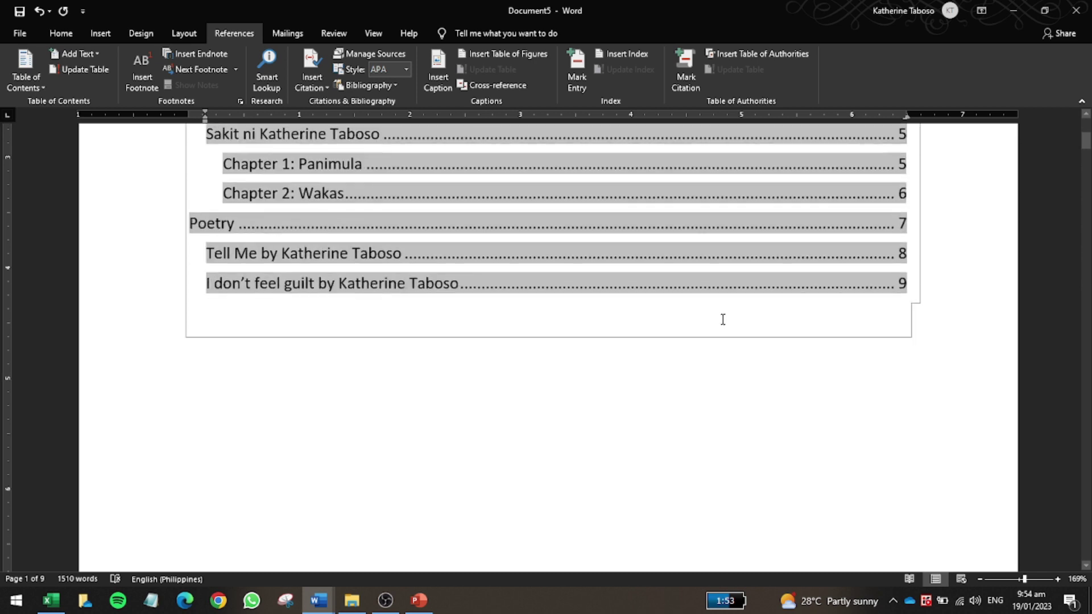
Join the author byline onto the DAGOK title line
scroll(688, 337, "down", 5)
scroll(687, 327, "down", 6, "ctrl")
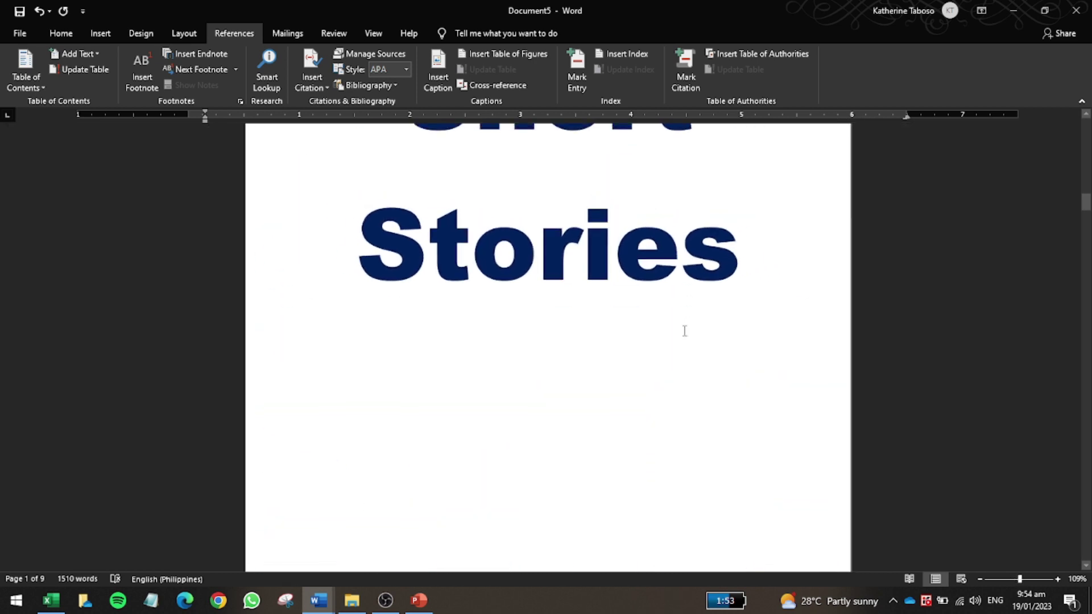
scroll(638, 336, "down", 8)
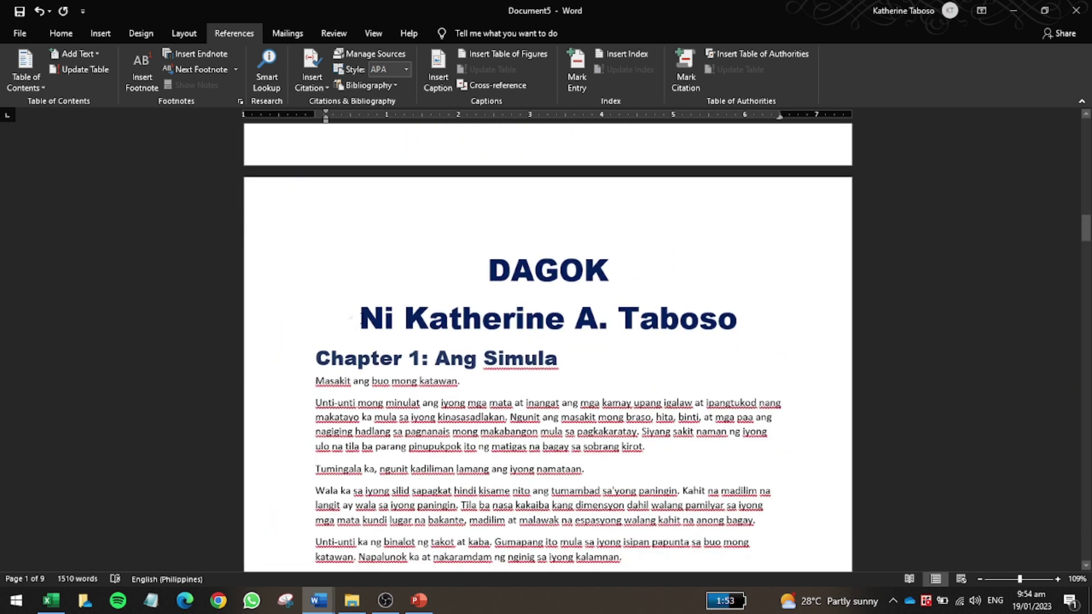
left_click(360, 319)
key("BackSpace")
key("BackSpace")
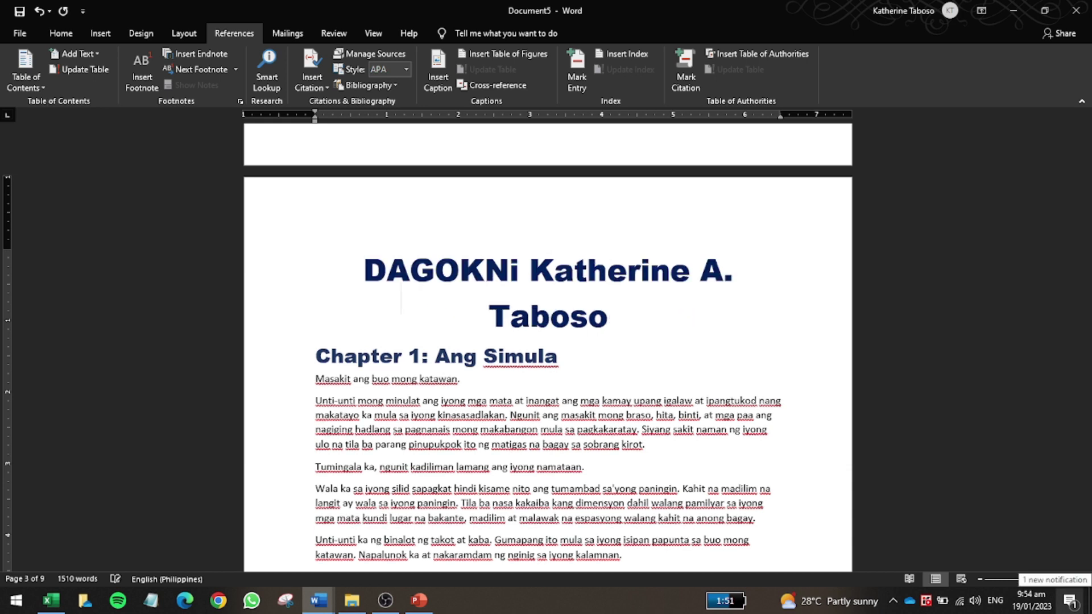
left_click(514, 271)
key("BackSpace")
type("n")
scroll(171, 358, "up", 4)
scroll(171, 358, "down", 1)
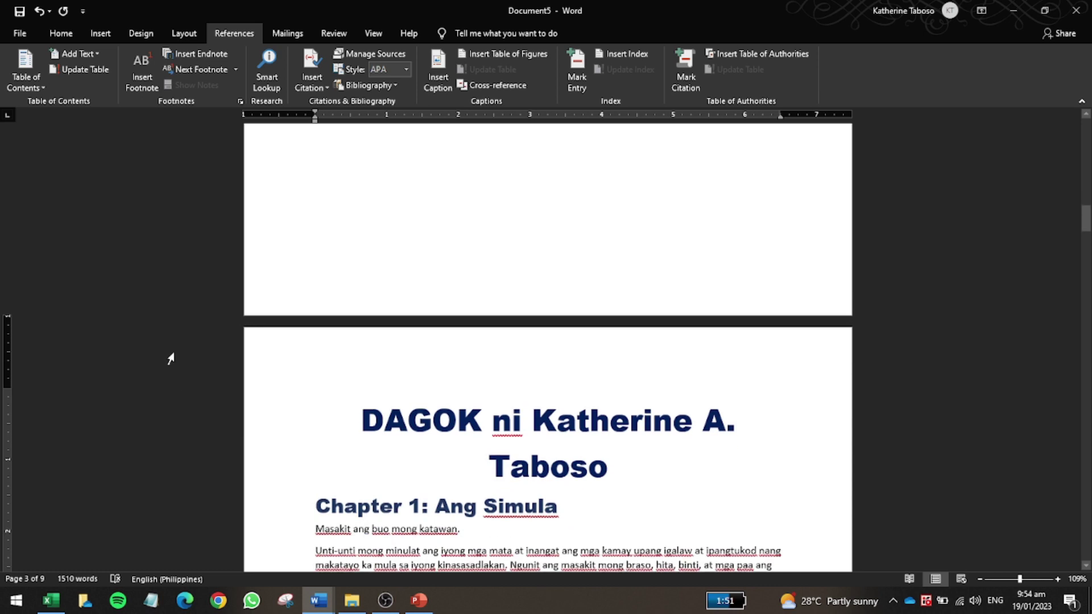
left_click_drag(371, 407, 646, 446)
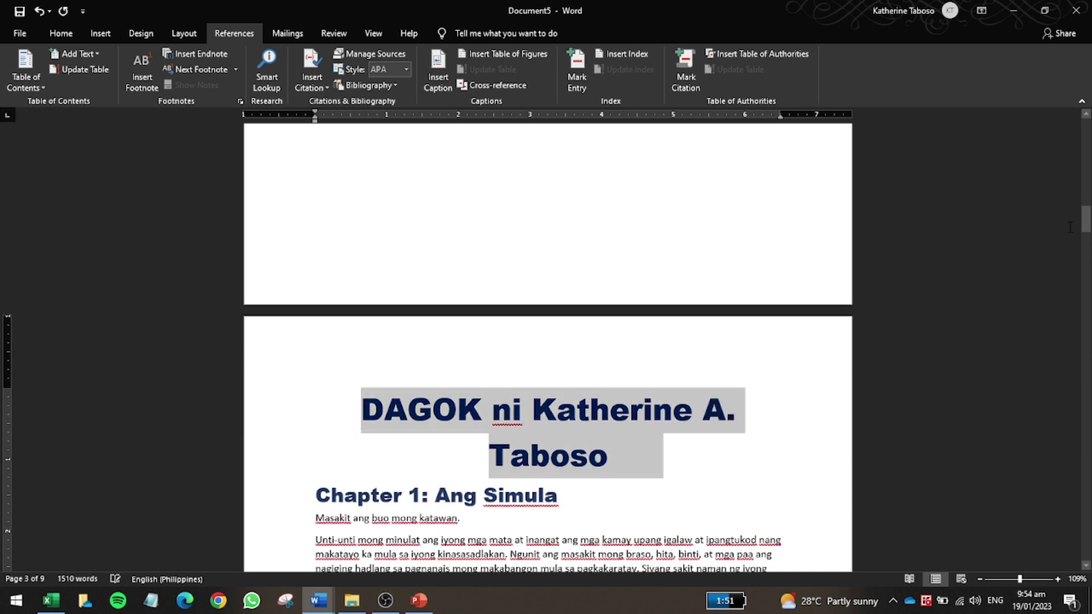
left_click_drag(1085, 218, 1085, 132)
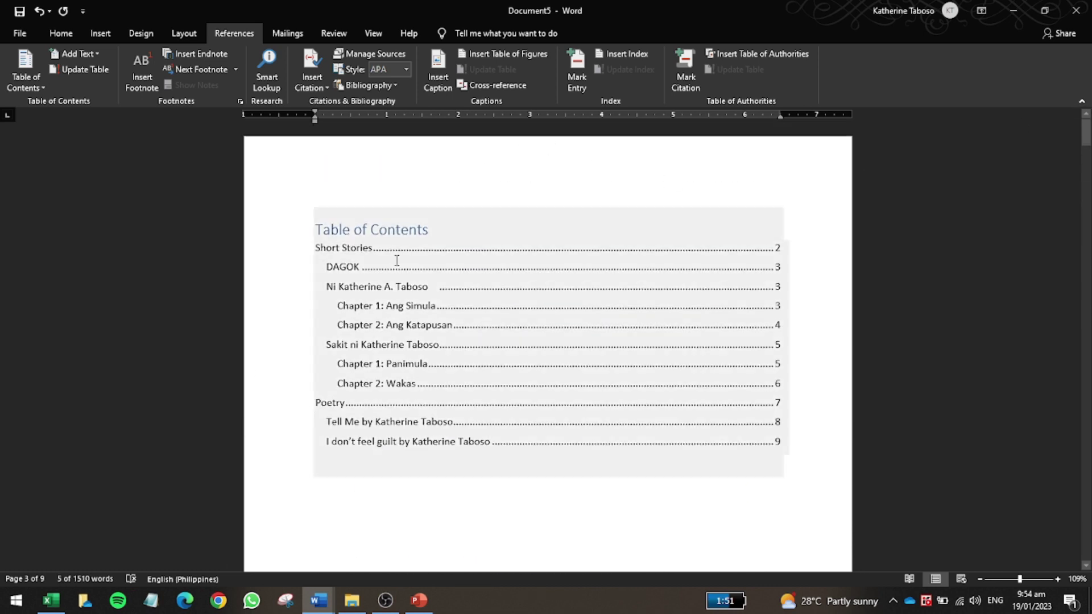
Update the entire table of contents
left_click(398, 258)
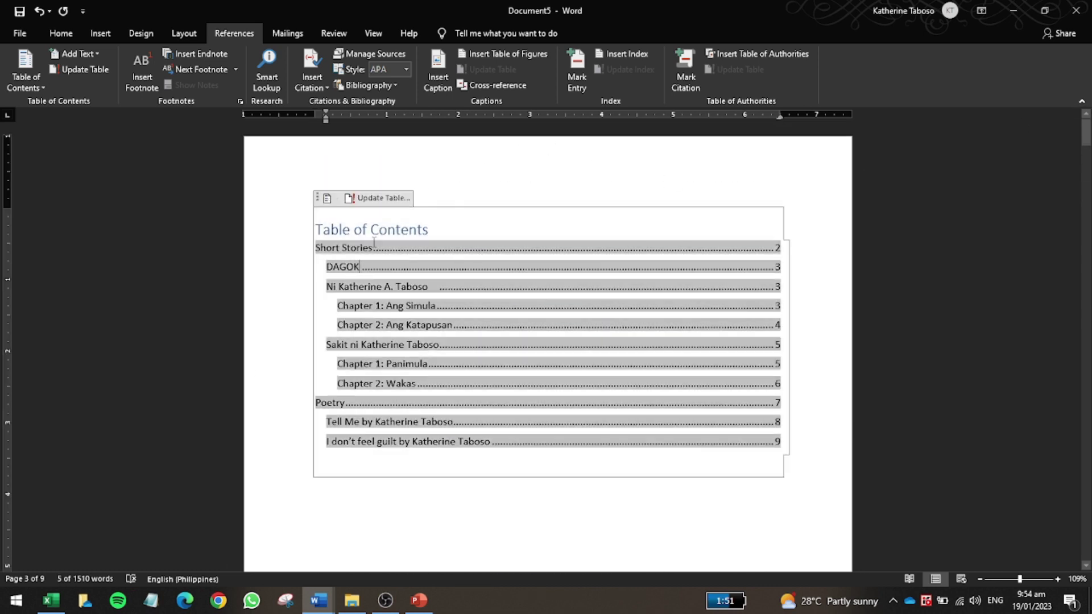
left_click(365, 202)
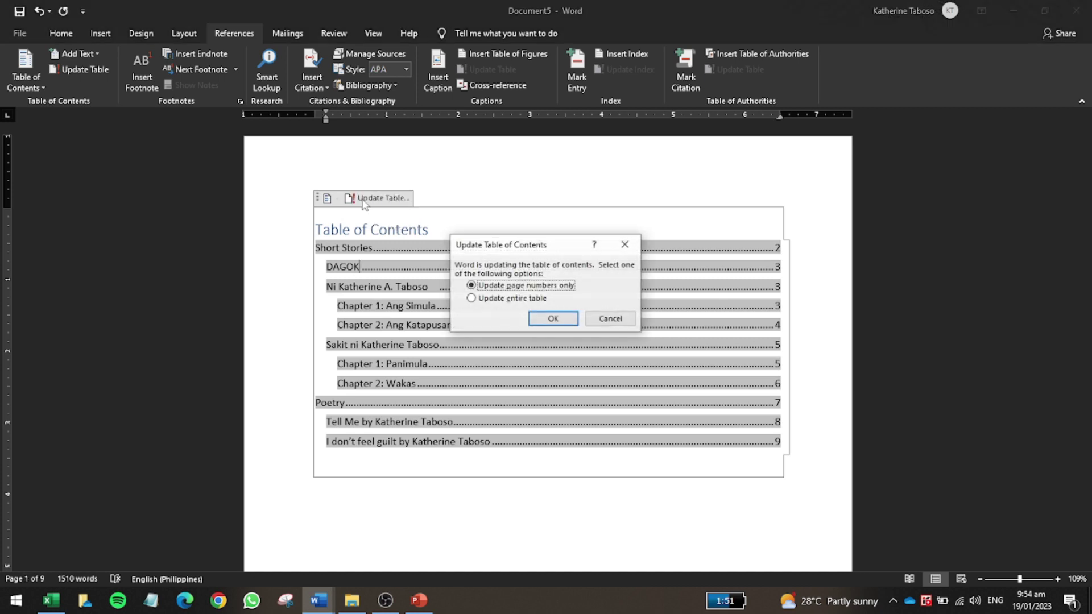
left_click(502, 299)
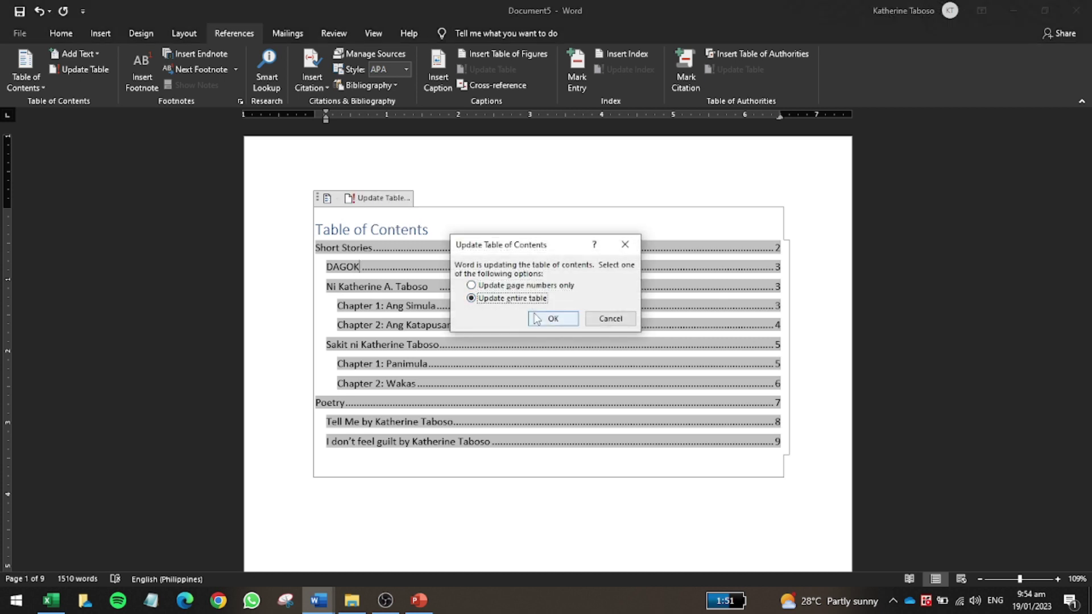
left_click(553, 319)
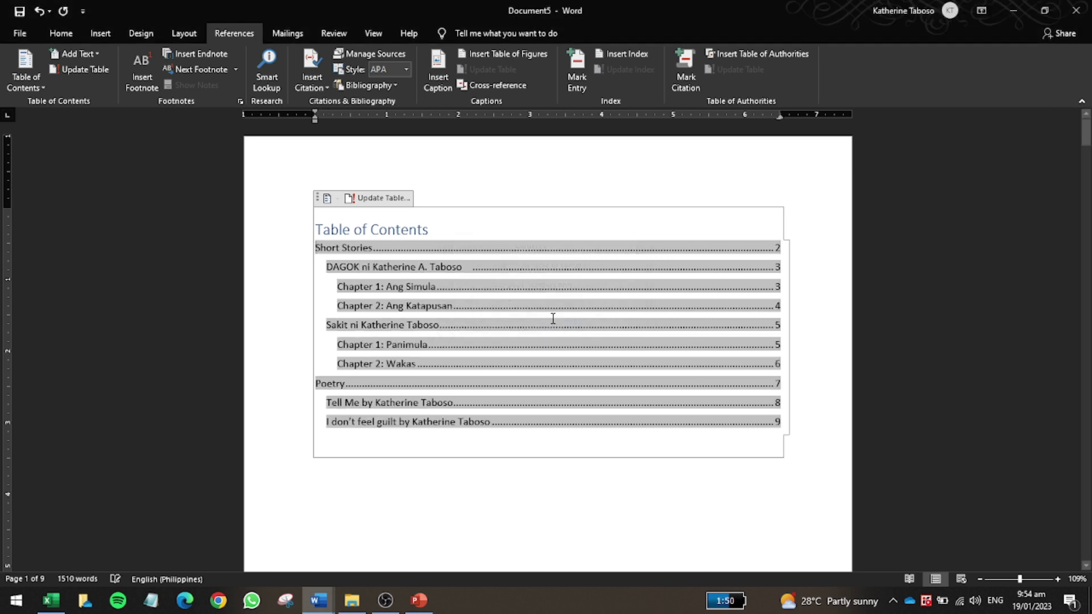
scroll(349, 333, "up", 6)
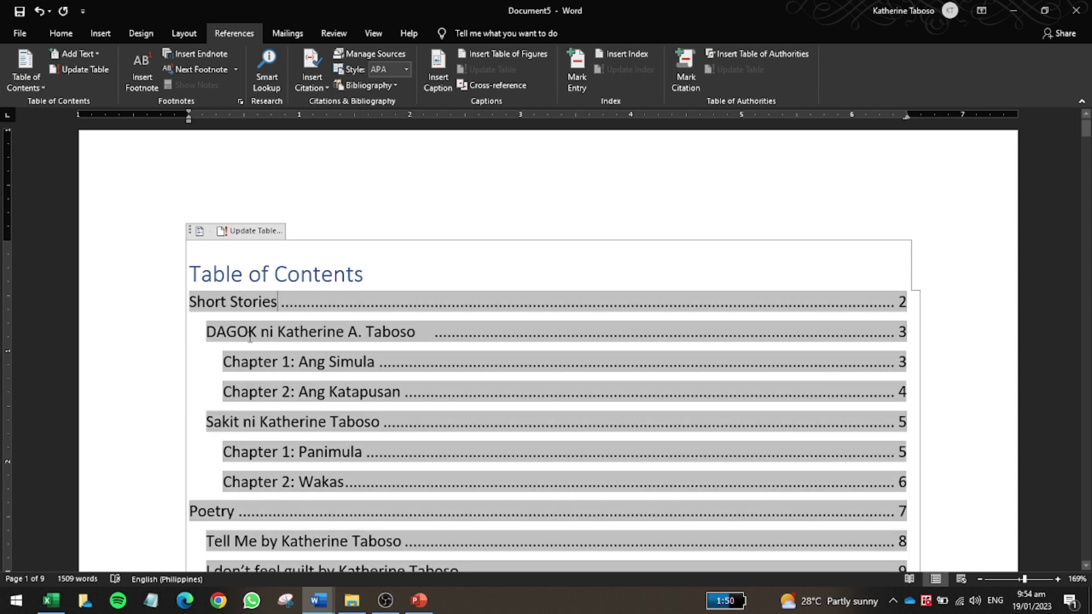
Follow the DAGOK entry, then the last poem's entry to page 9
left_click(378, 236)
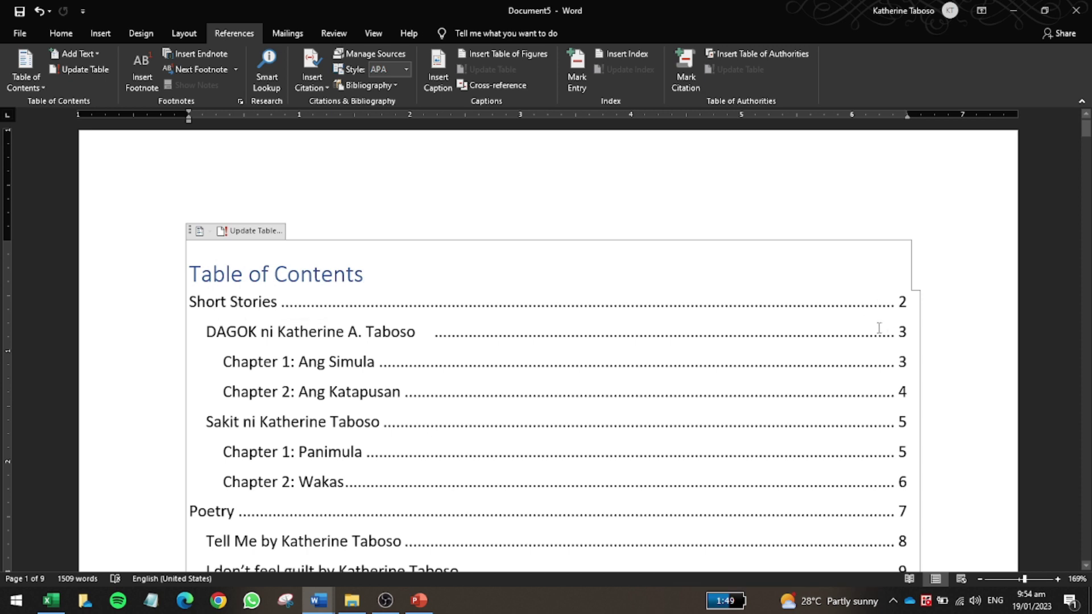
scroll(346, 372, "down", 3)
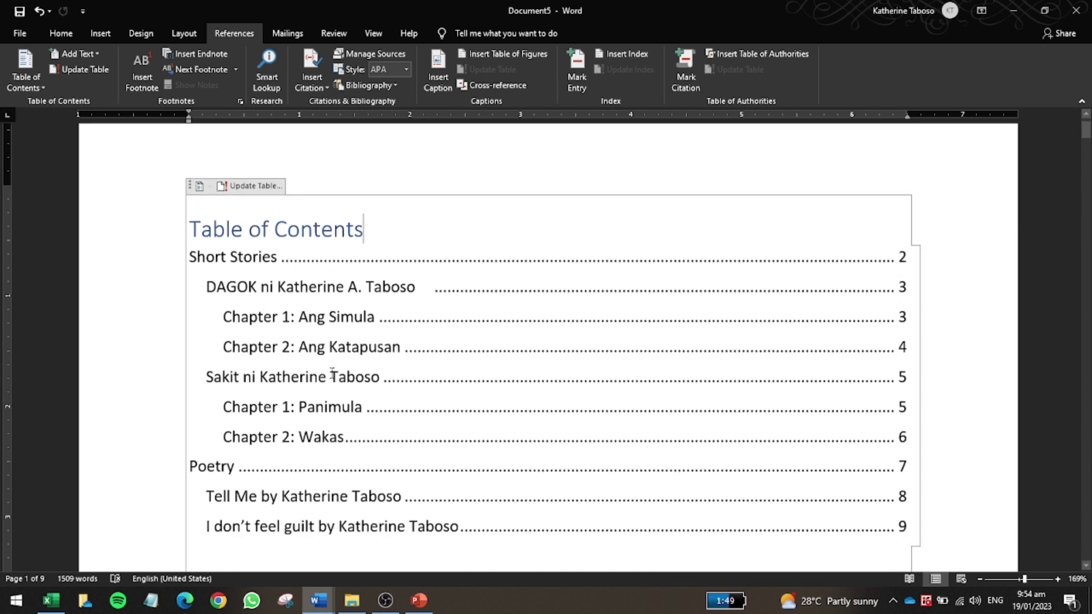
scroll(345, 377, "up", 3)
scroll(341, 387, "down", 4)
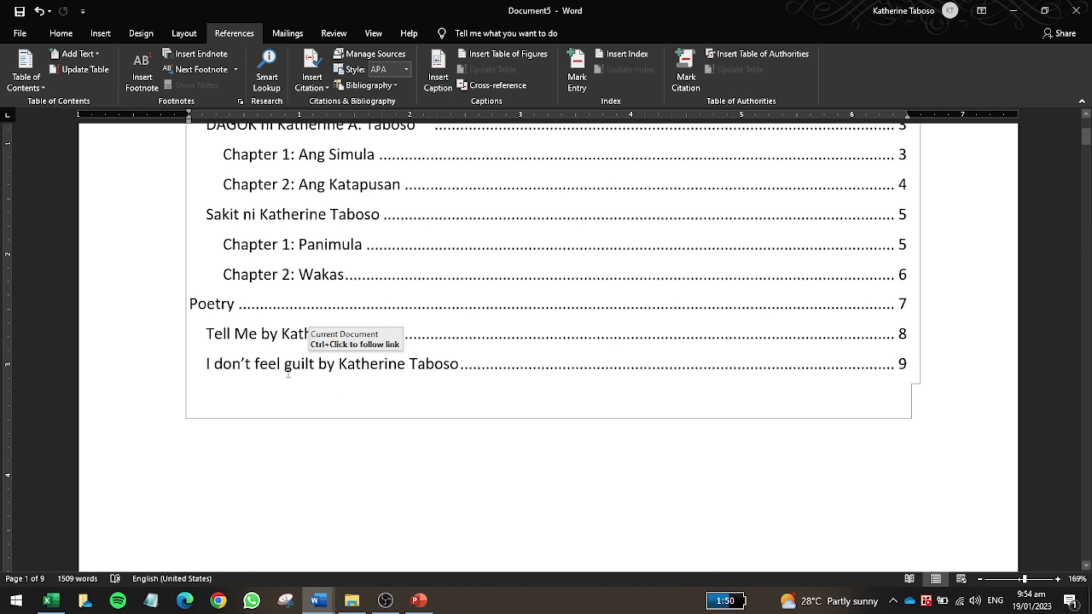
scroll(321, 352, "up", 2)
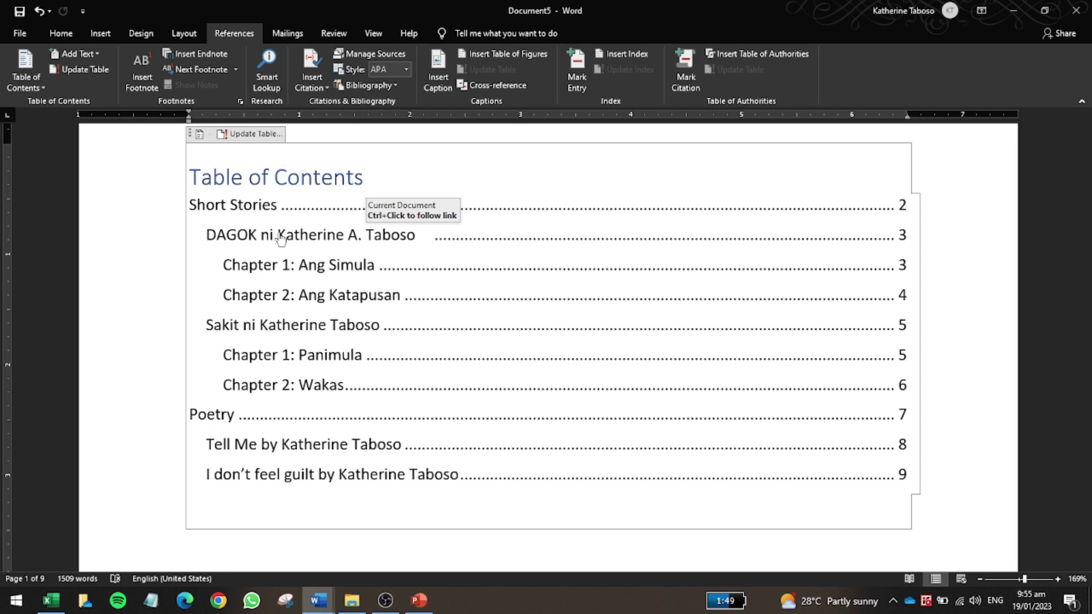
left_click(378, 236, "ctrl")
left_click_drag(1085, 229, 1085, 199)
scroll(250, 352, "down", 3)
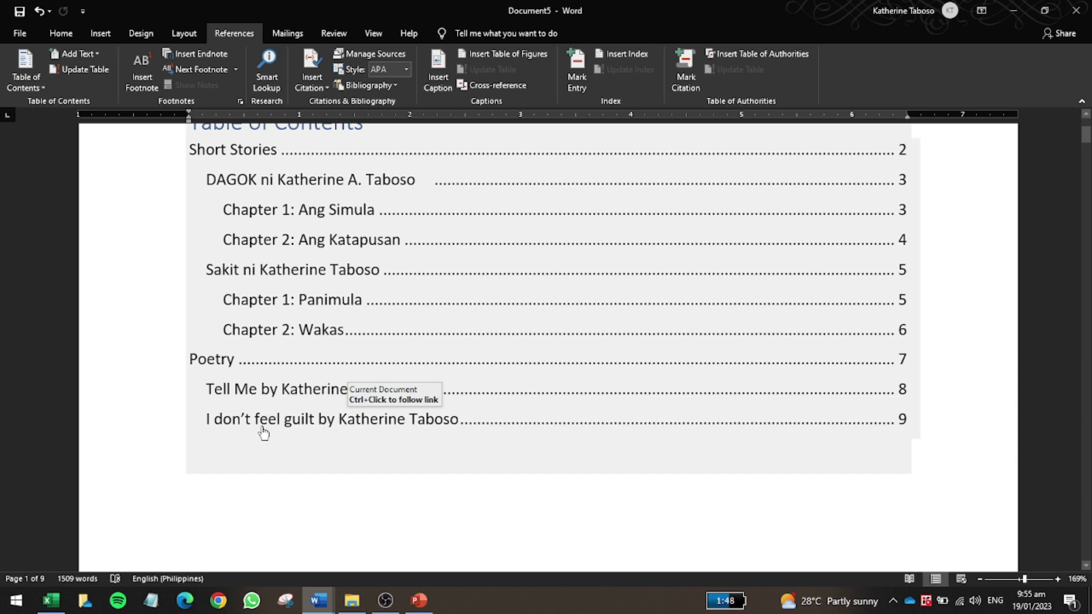
left_click(258, 426, "ctrl")
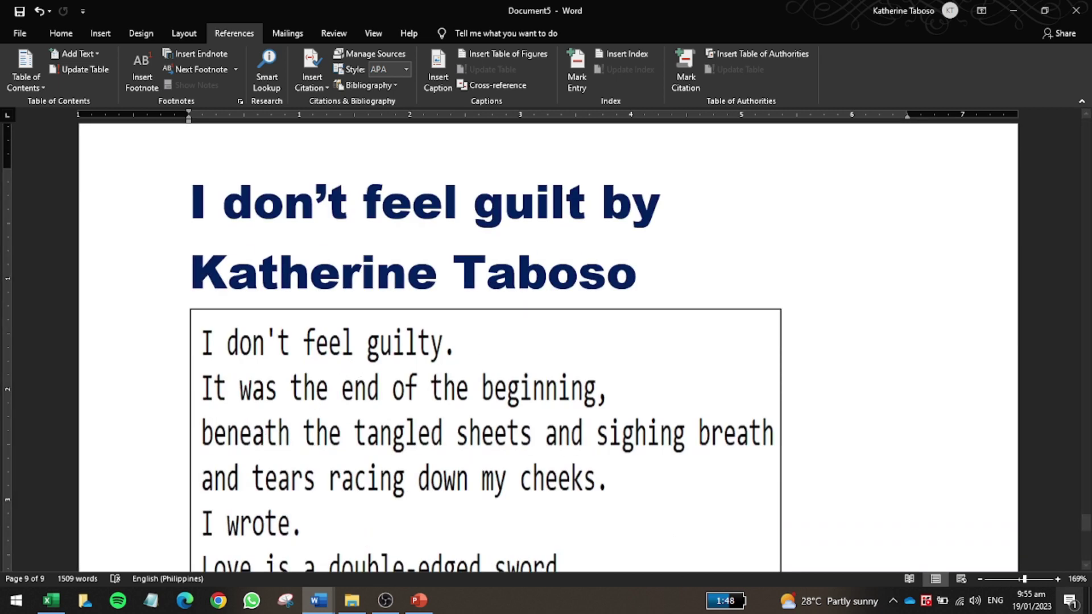
Follow the Sakit entry to its story heading on page 5
left_click_drag(1086, 522, 1086, 140)
scroll(398, 341, "down", 3)
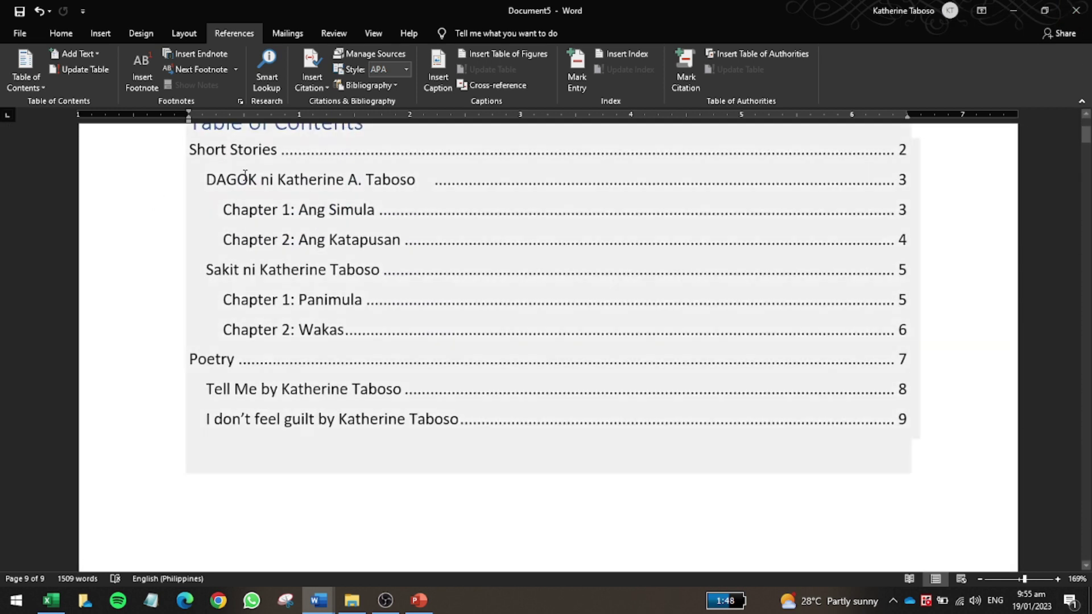
left_click(219, 183)
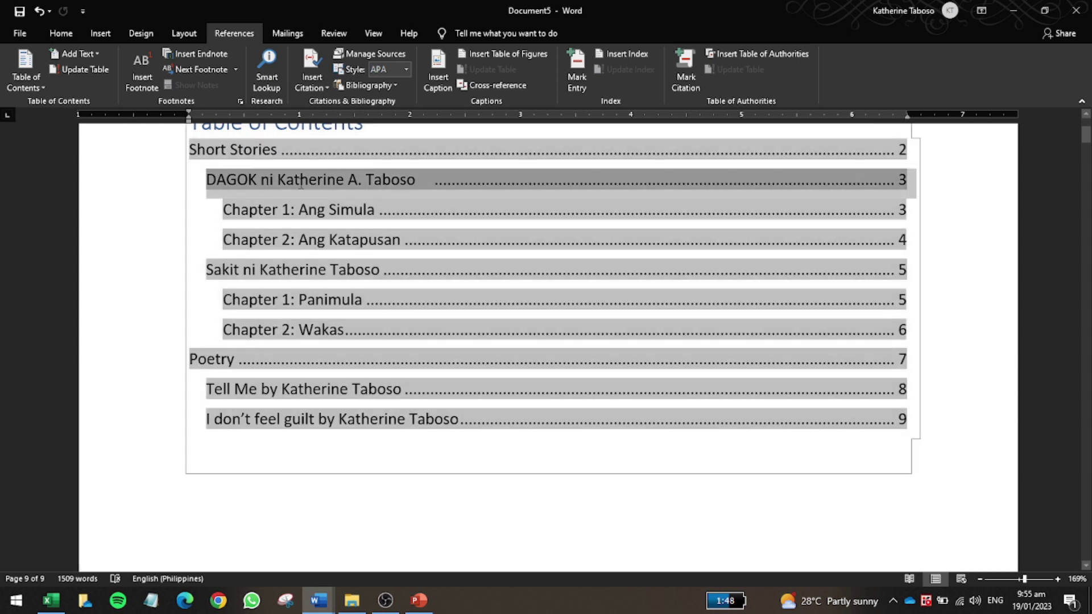
left_click(232, 209)
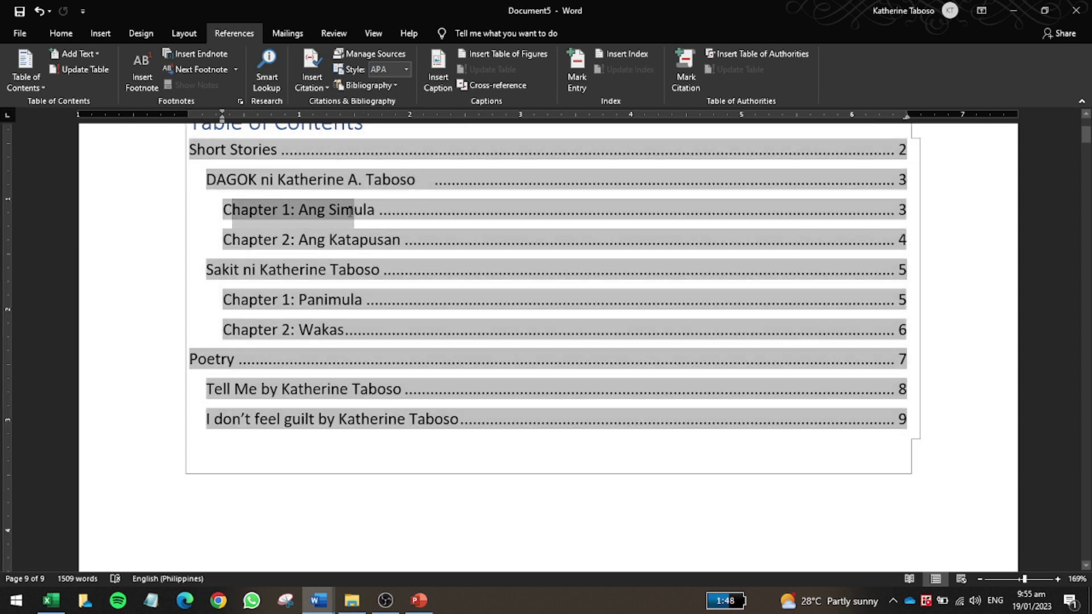
left_click(263, 239)
left_click(220, 269)
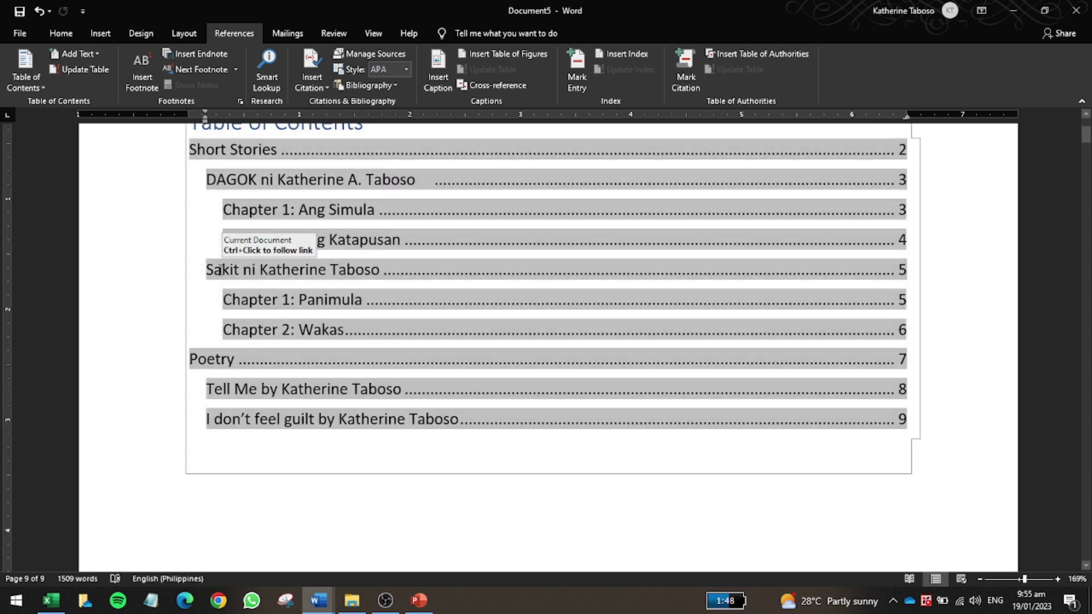
left_click(222, 271, "ctrl")
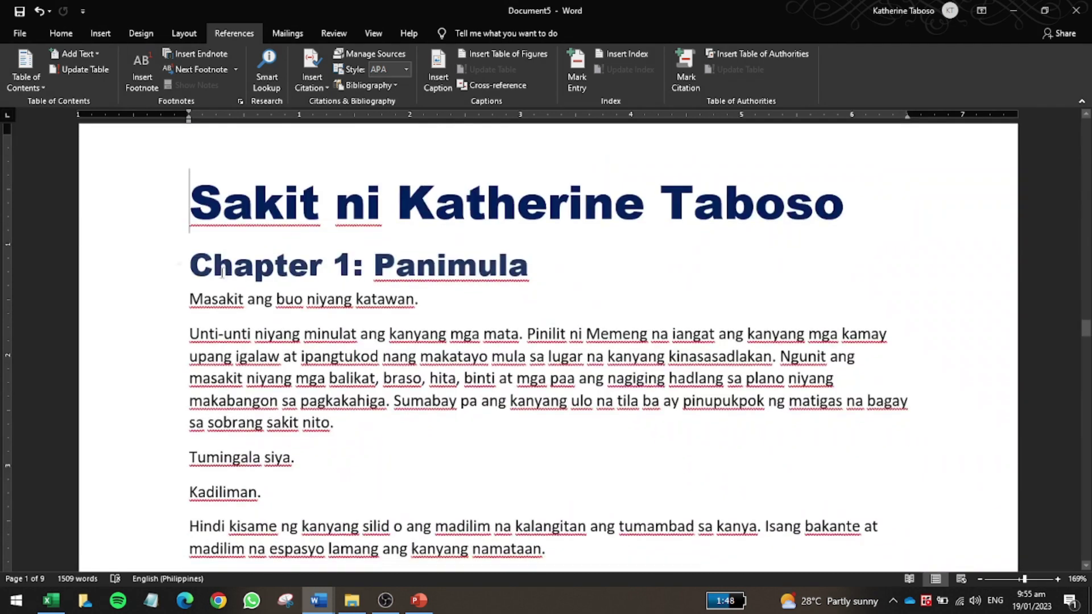
Change the title word 'Sakit' to UPPERCASE
key("shift+Right")
key("shift+Right")
key("shift+Right")
key("shift+Right")
key("shift+Right")
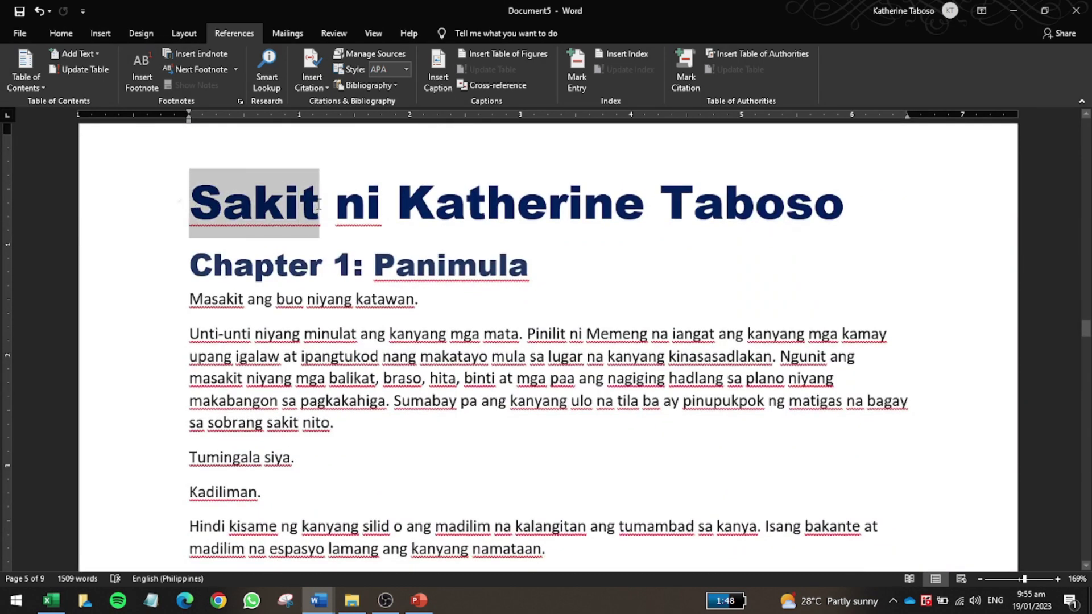
left_click(61, 33)
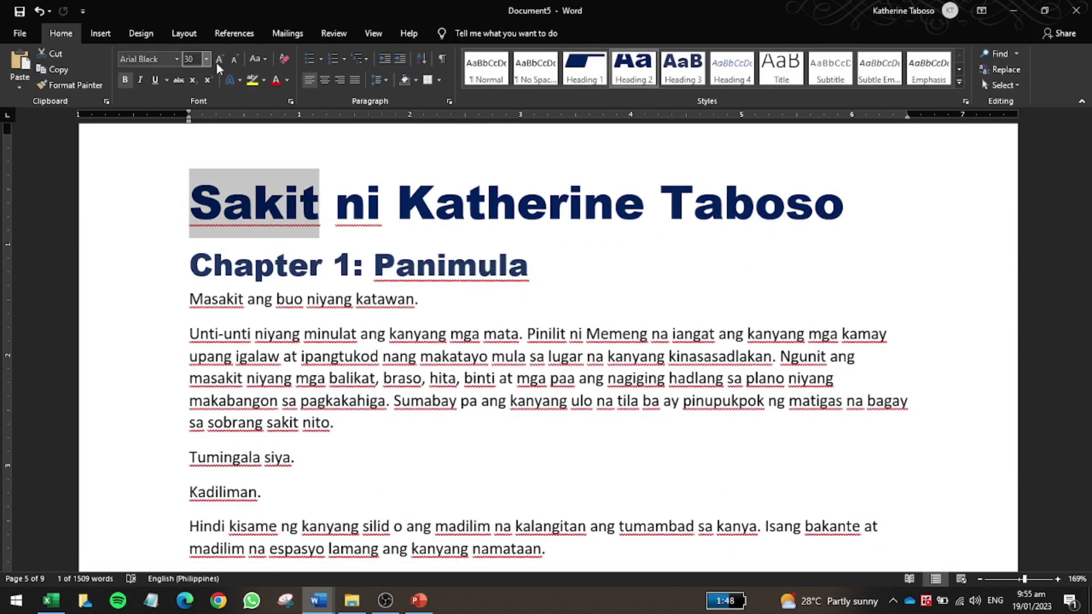
left_click(255, 59)
left_click(280, 120)
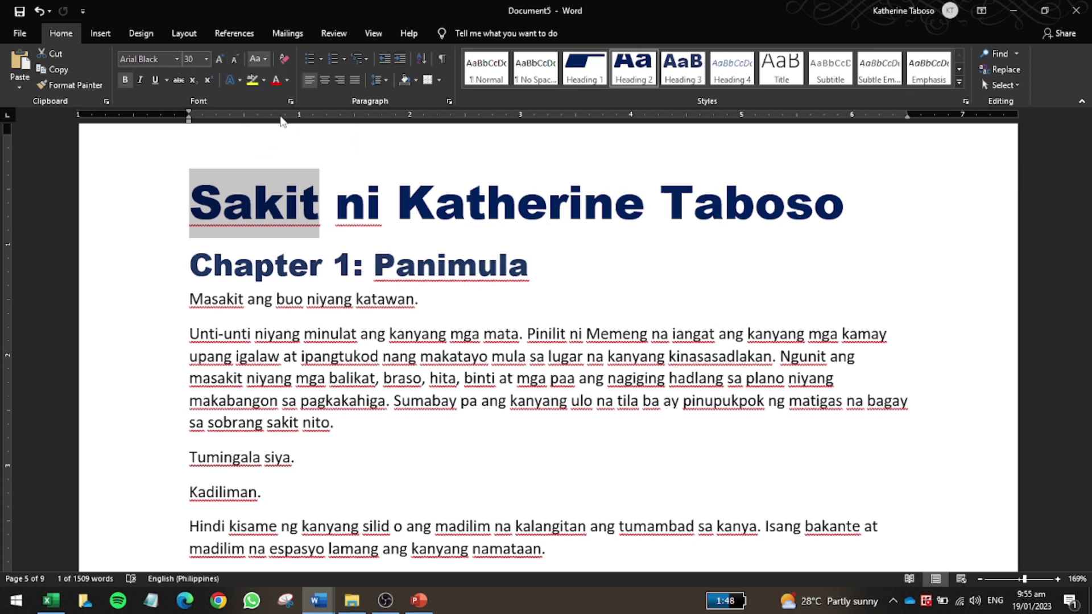
left_click(280, 142)
Rebuild the entire table of contents so the entry reads SAKIT
left_click_drag(1086, 344, 1086, 128)
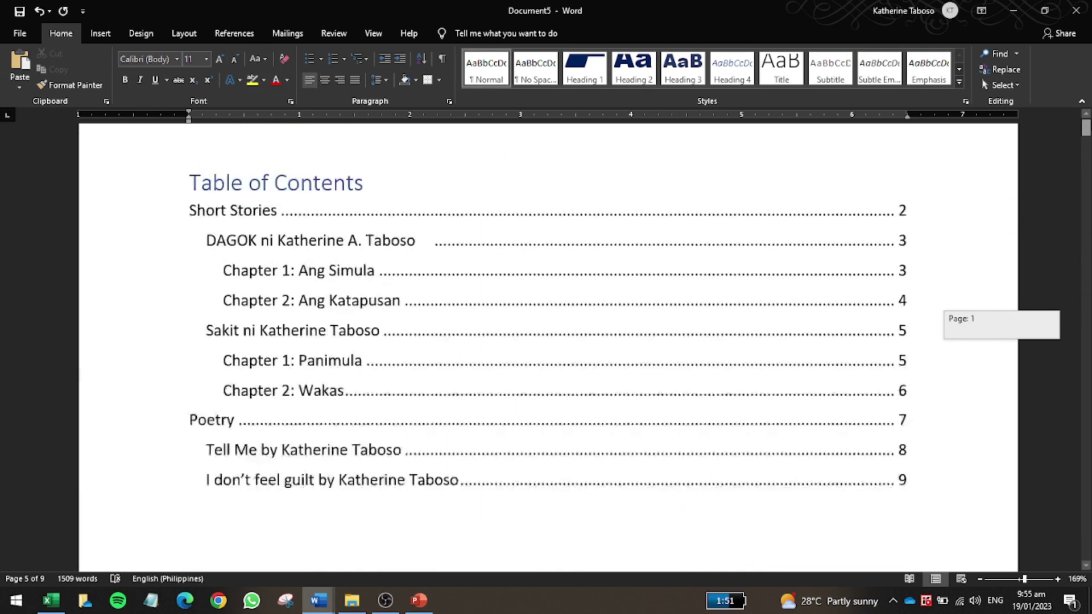
left_click(207, 414)
left_click(225, 324)
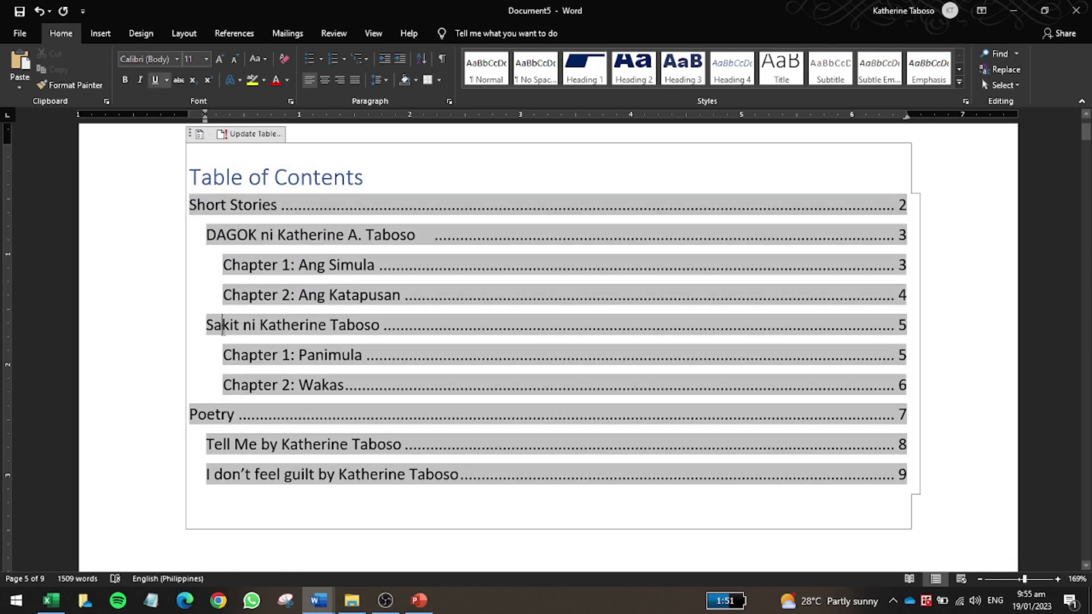
left_click(244, 137)
left_click(540, 300)
left_click(553, 319)
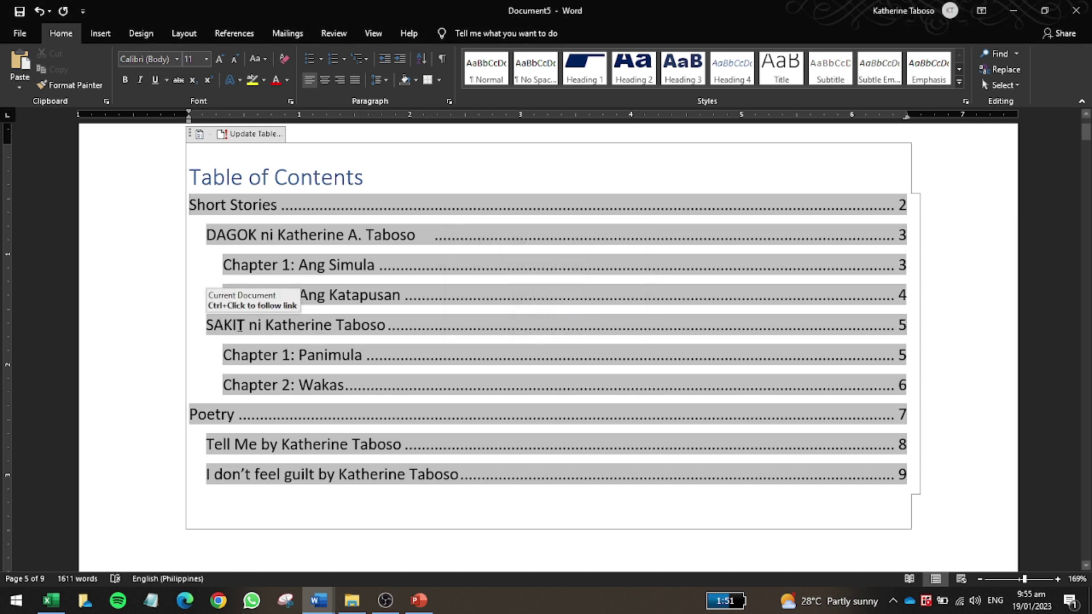
triple_click(206, 326)
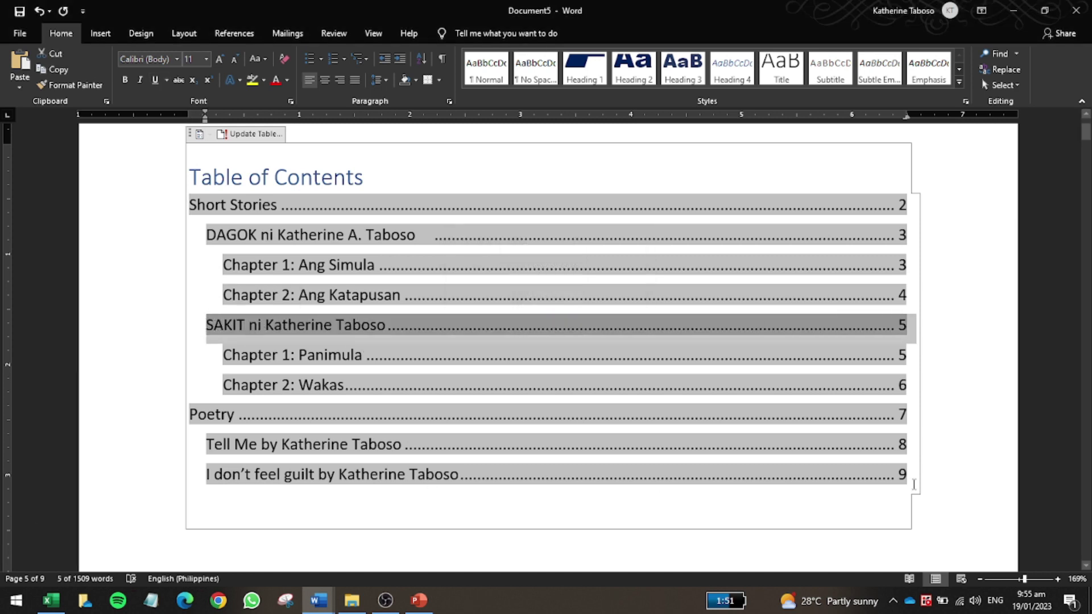
left_click(960, 413)
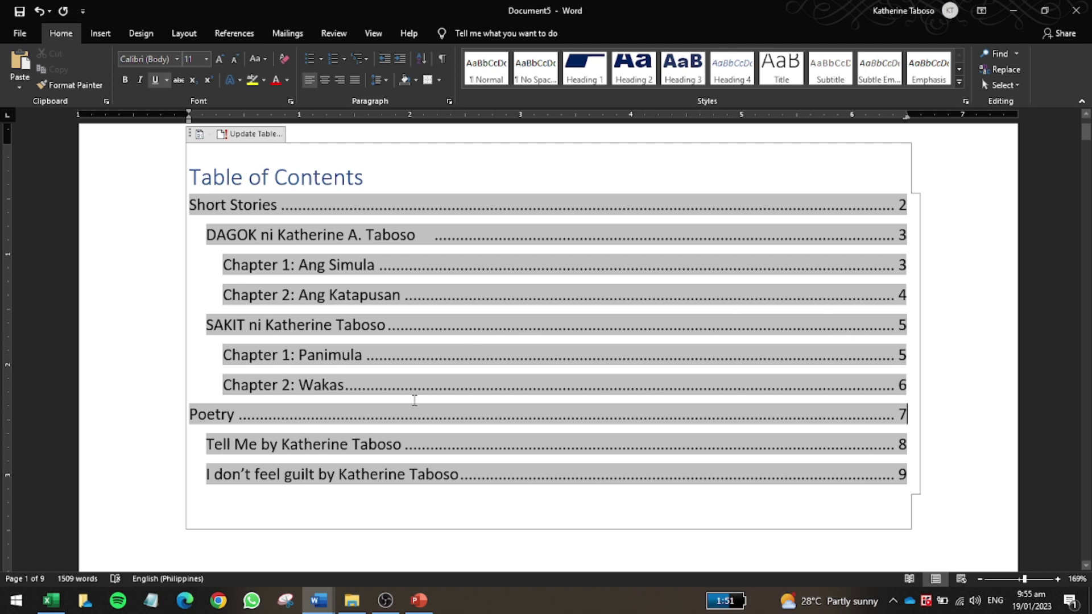
scroll(312, 248, "down", 3)
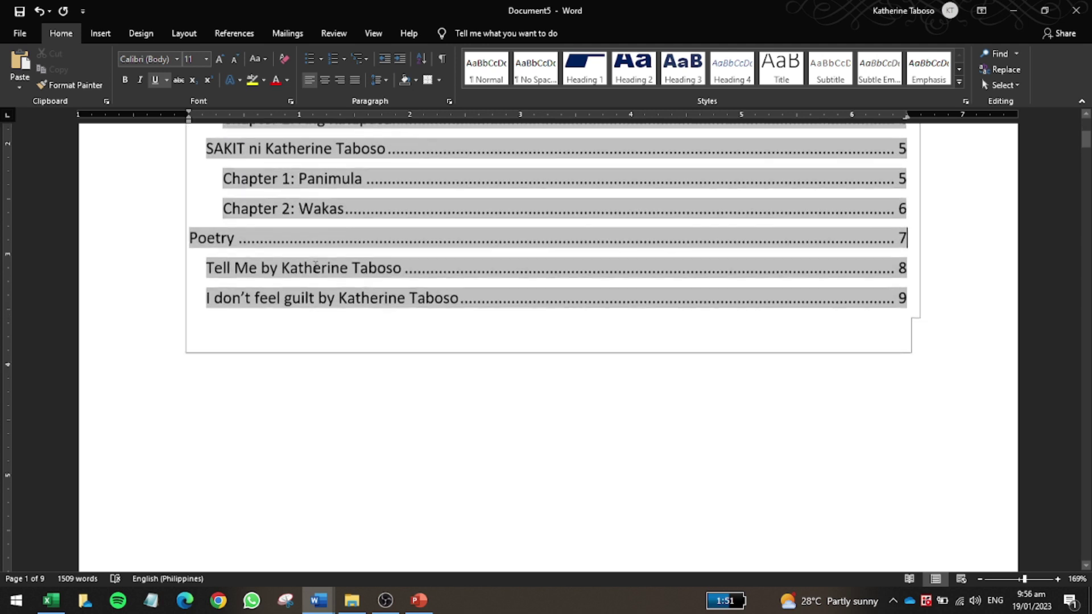